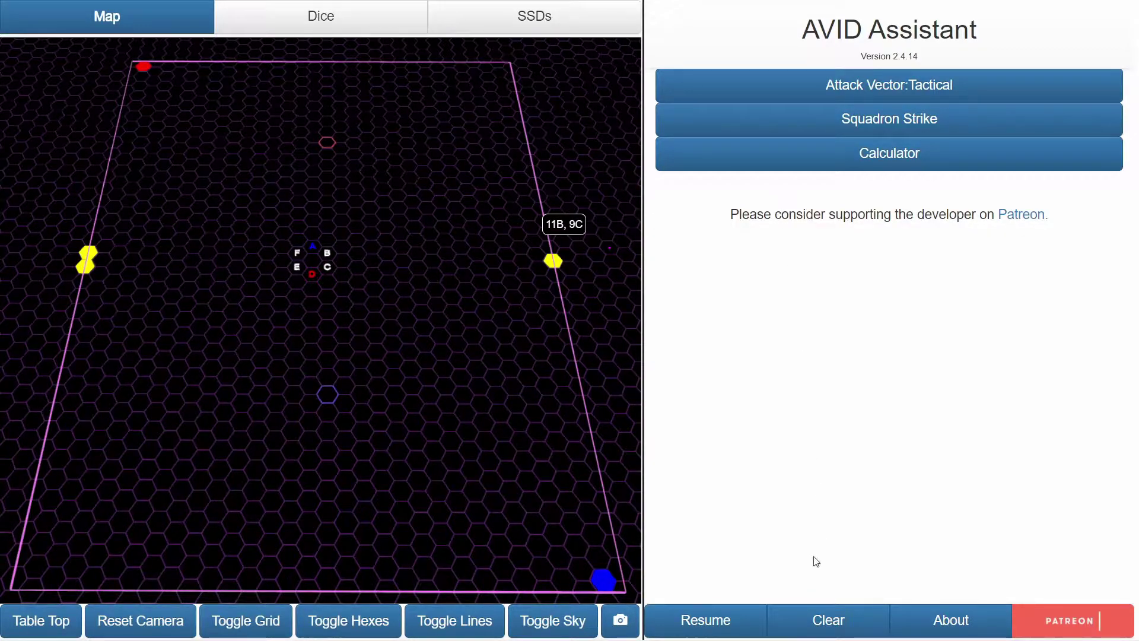
- Clear the saved game so it cannot be resumed, and start Squadron Strike
{"action": "left_click", "coordinate": [826, 620]}
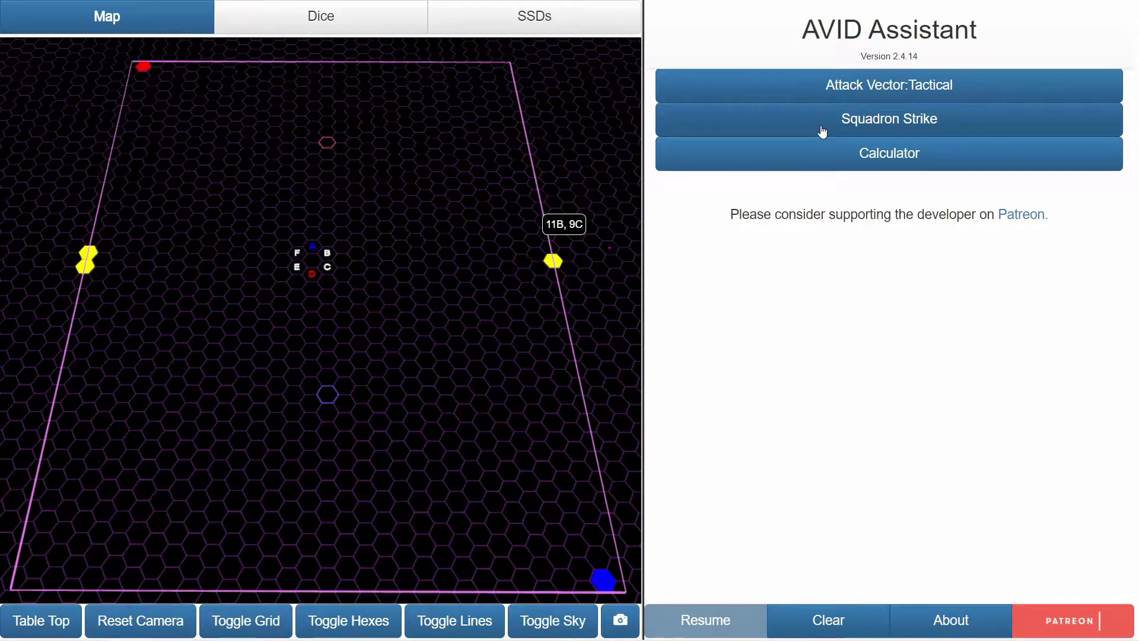
{"action": "left_click", "coordinate": [861, 131]}
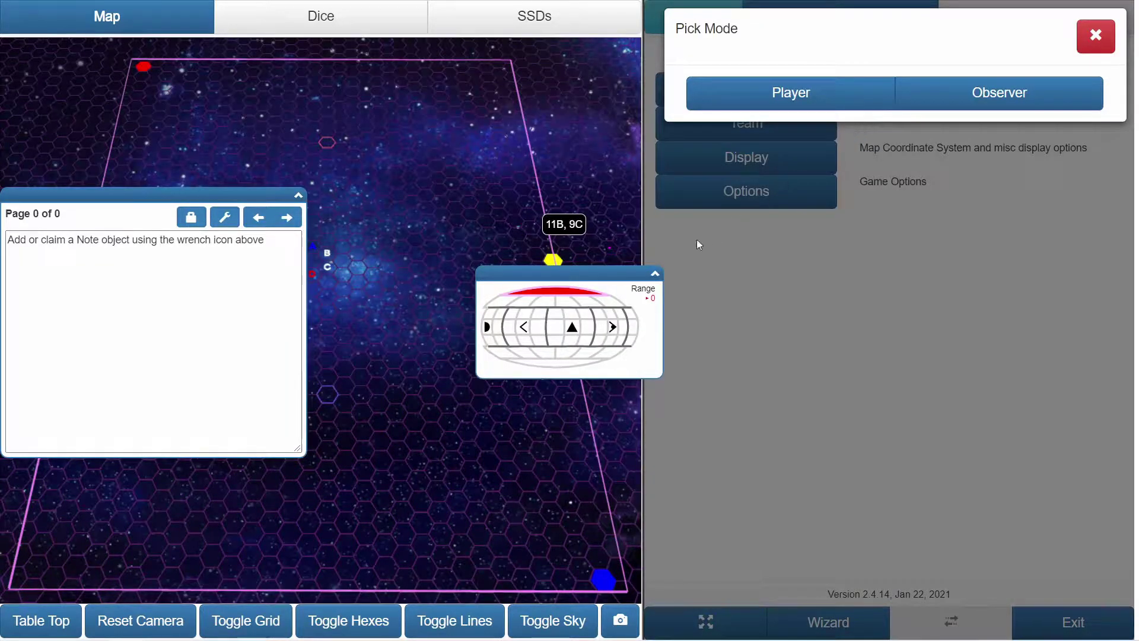
- Collapse the floating range window and notes window and park both along the upper edge of the map
{"action": "left_click", "coordinate": [655, 273]}
{"action": "left_click_drag", "start_coordinate": [558, 273], "coordinate": [487, 62]}
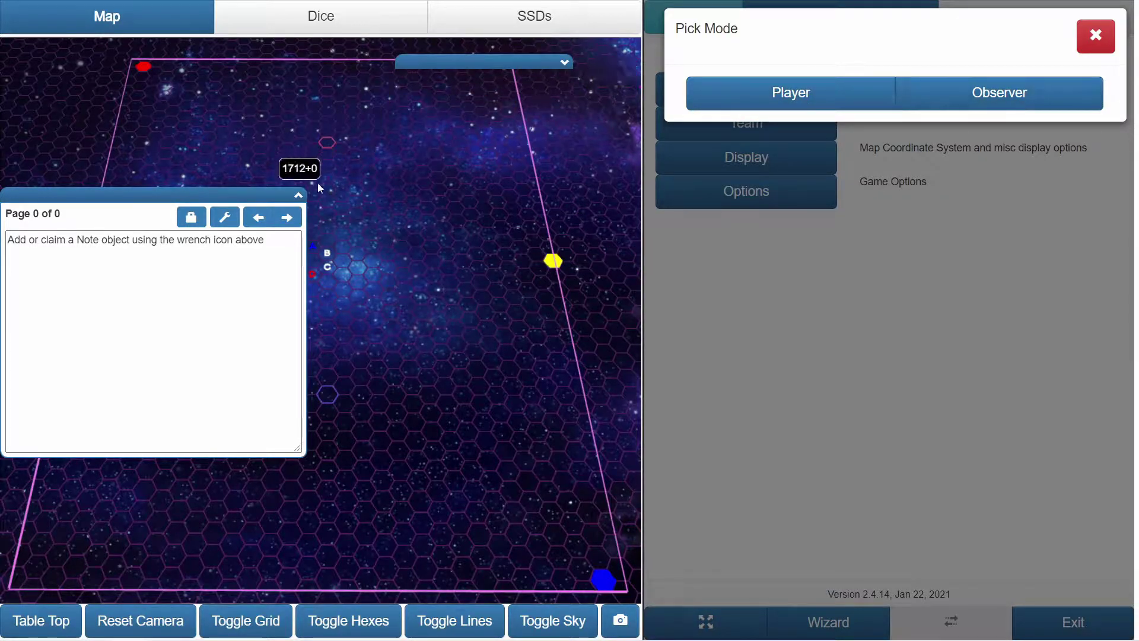
{"action": "left_click", "coordinate": [298, 195]}
{"action": "left_click_drag", "start_coordinate": [198, 193], "coordinate": [213, 59]}
- Look at the Observer settings, return to the mode choice, and create a new game as Player
{"action": "left_click", "coordinate": [934, 97]}
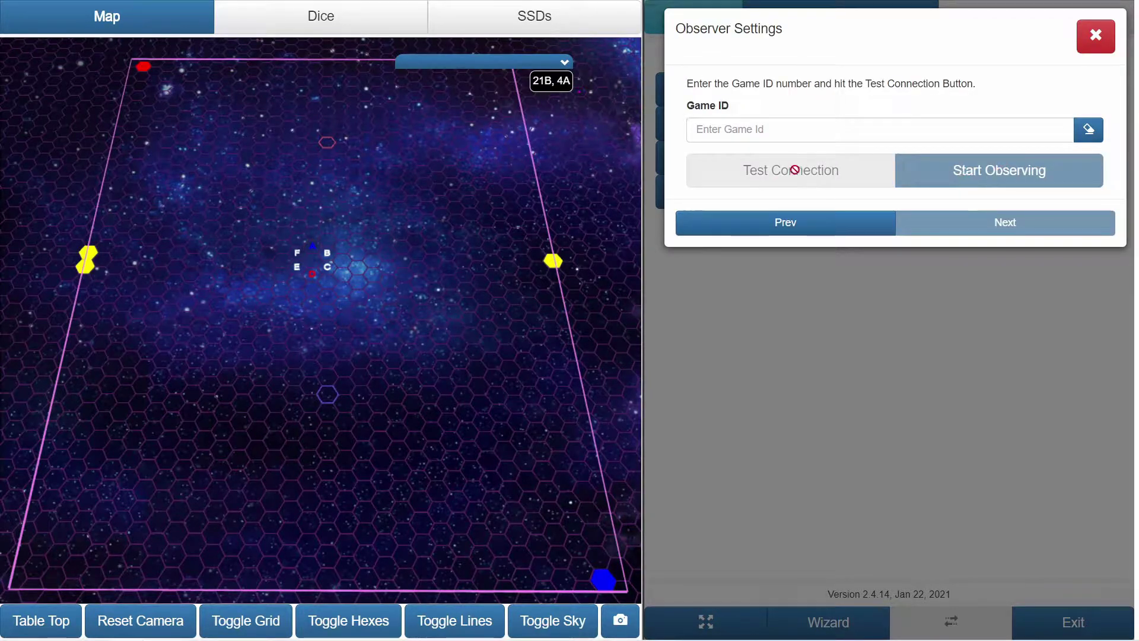
{"action": "left_click", "coordinate": [831, 224]}
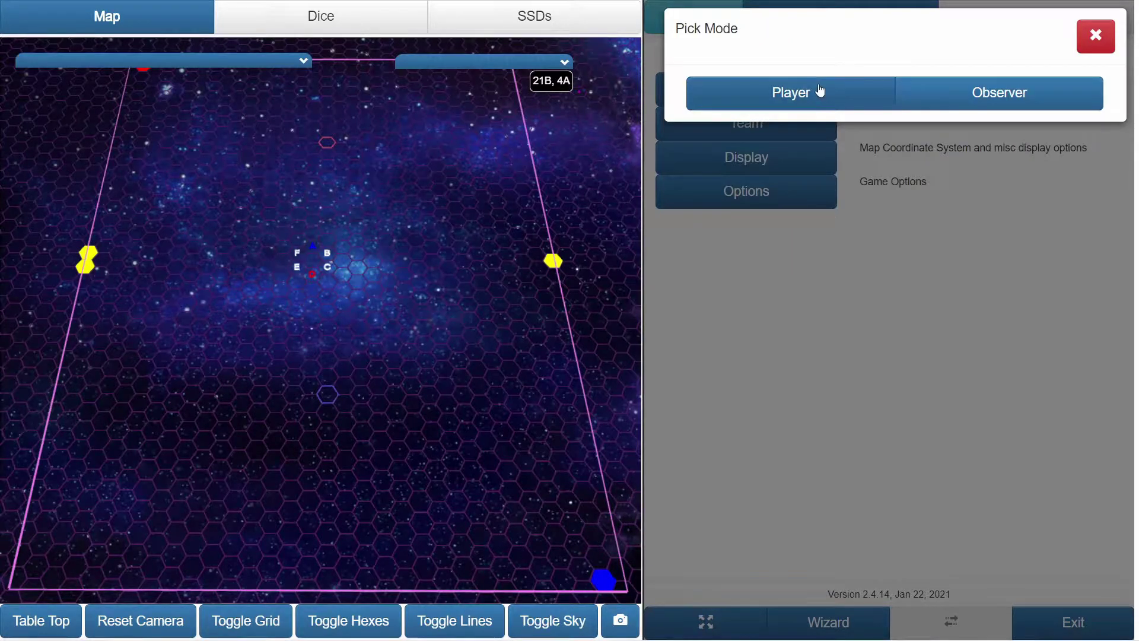
{"action": "left_click", "coordinate": [819, 92]}
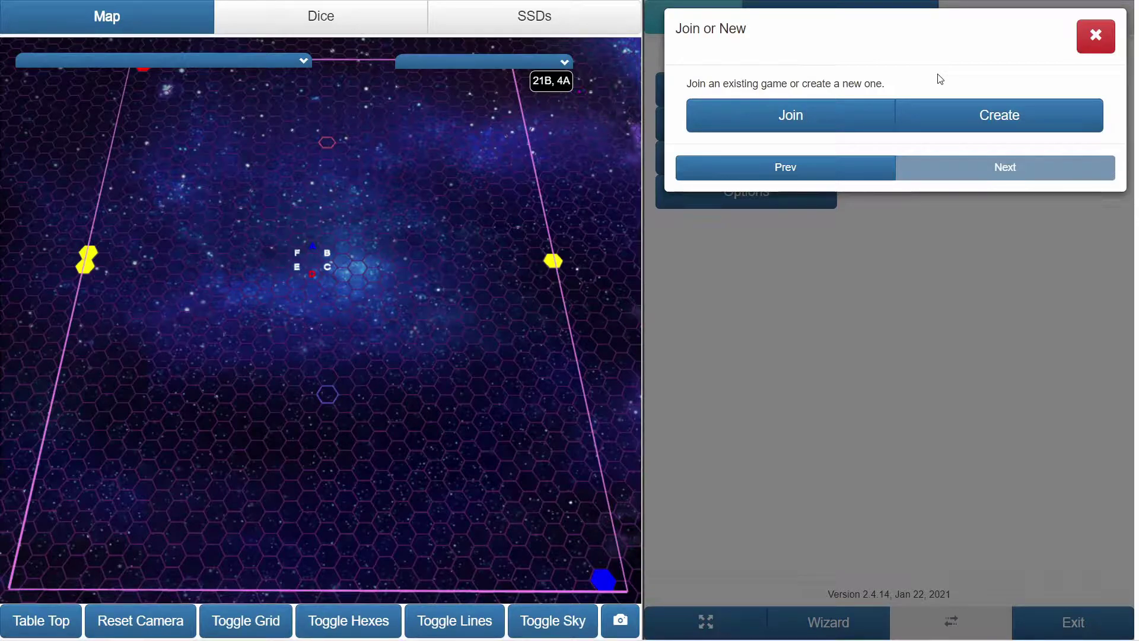
{"action": "left_click", "coordinate": [969, 114]}
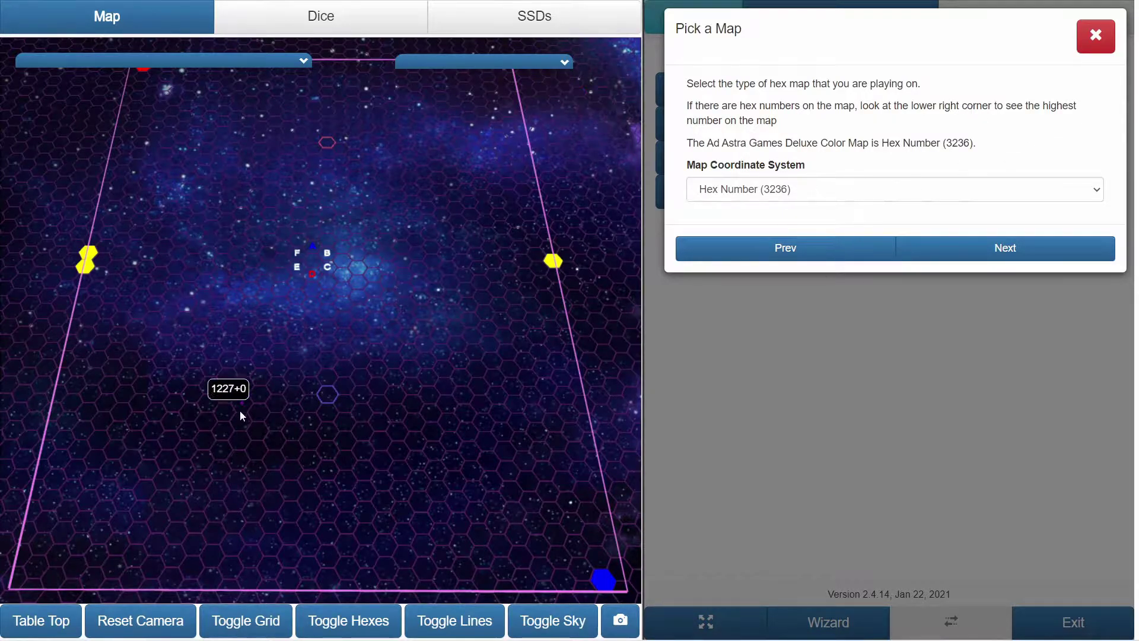
- Try the Red-Blue Short-Edge, Hex Number (4230) and Hex Number (4338) map coordinate systems and compare their boundaries on the map
{"action": "scroll", "coordinate": [355, 415], "scroll_direction": "down", "scroll_amount": 3}
{"action": "left_click_drag", "start_coordinate": [352, 412], "coordinate": [219, 359]}
{"action": "left_click_drag", "start_coordinate": [375, 338], "coordinate": [449, 406]}
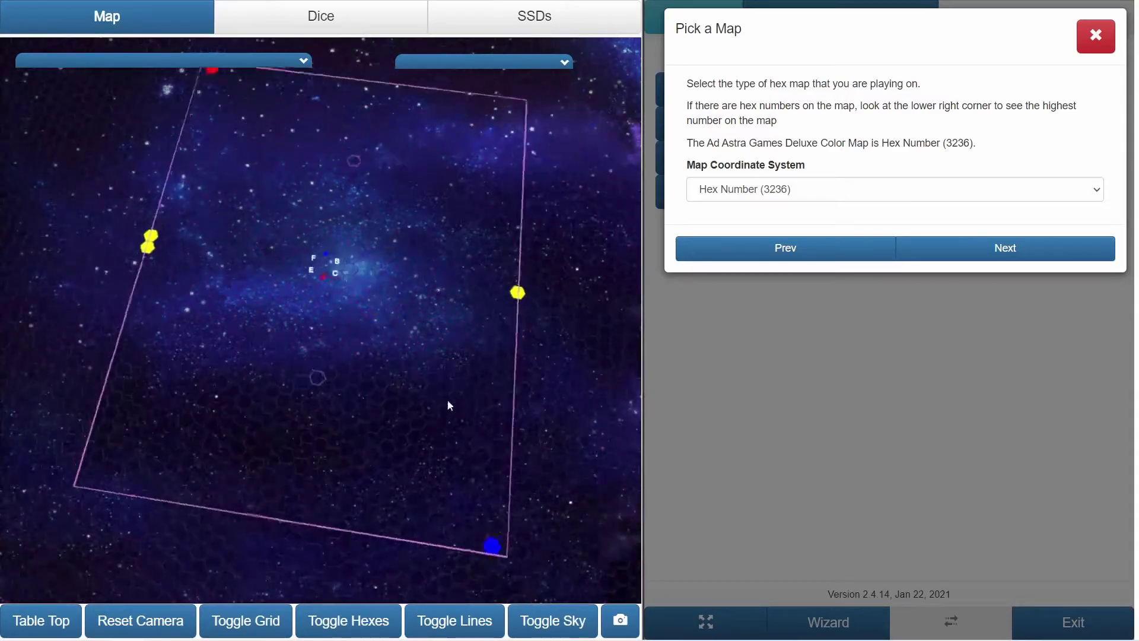
{"action": "left_click", "coordinate": [814, 191]}
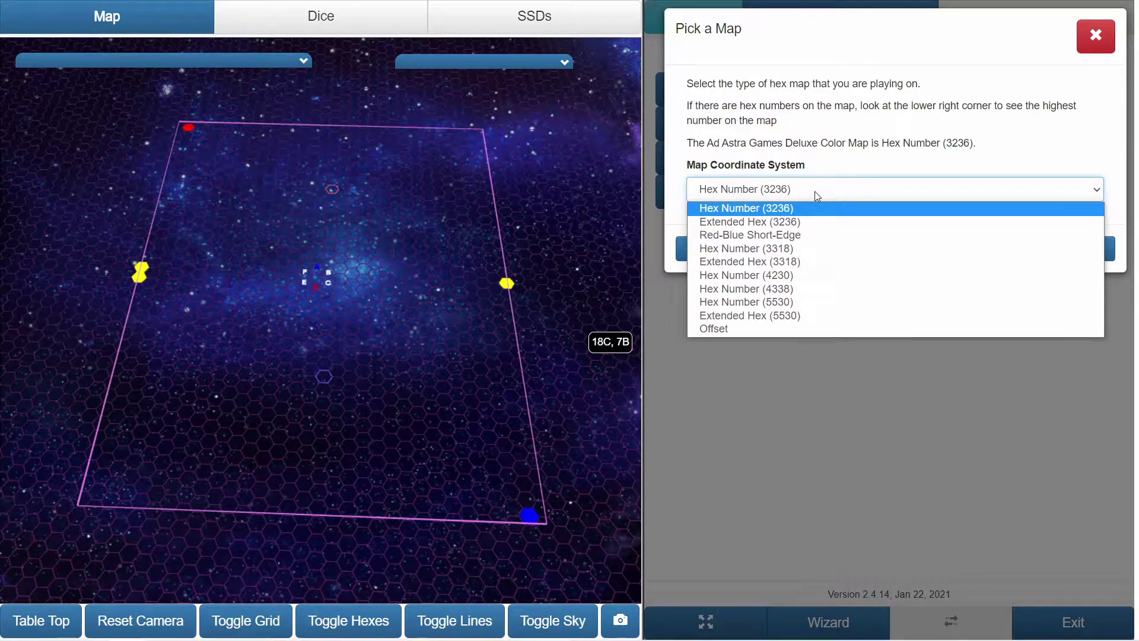
{"action": "left_click", "coordinate": [798, 235]}
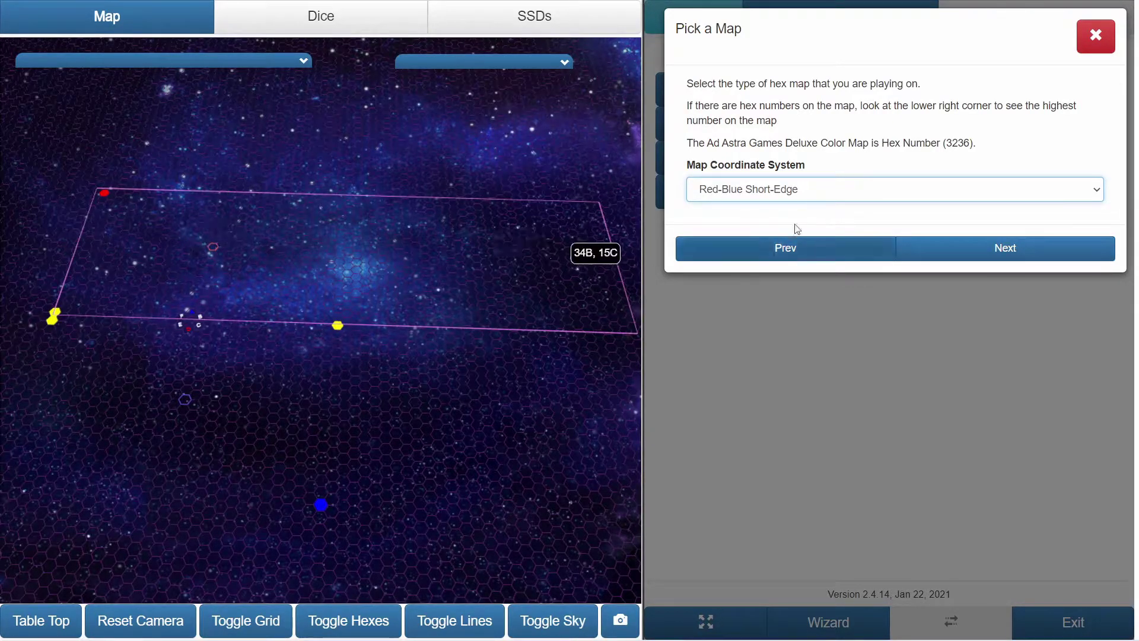
{"action": "left_click", "coordinate": [798, 190]}
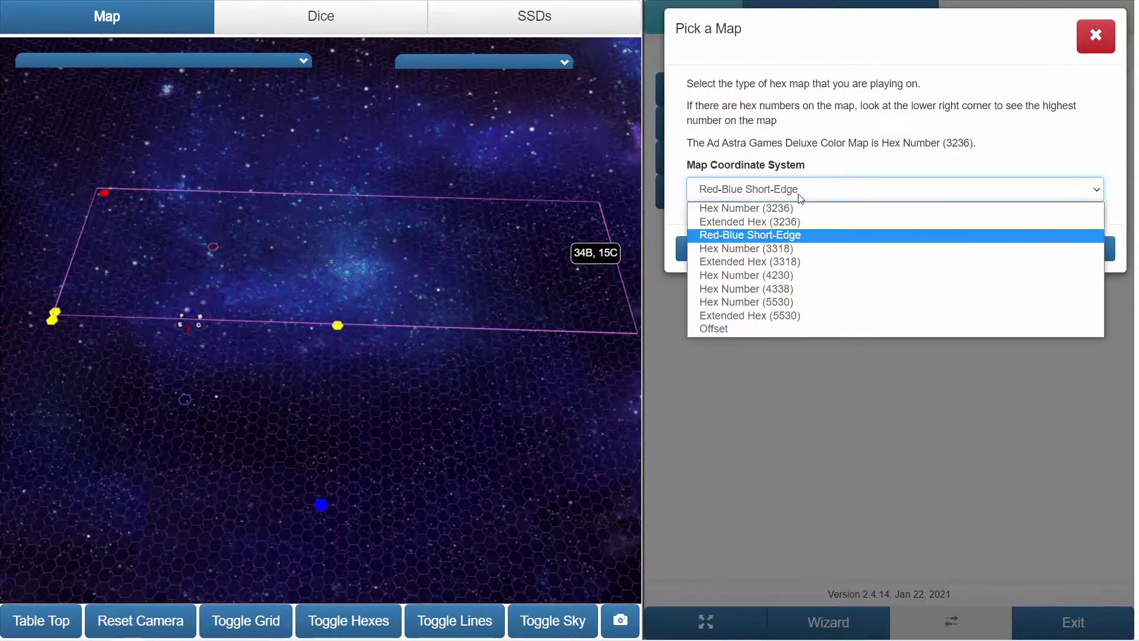
{"action": "left_click", "coordinate": [768, 275]}
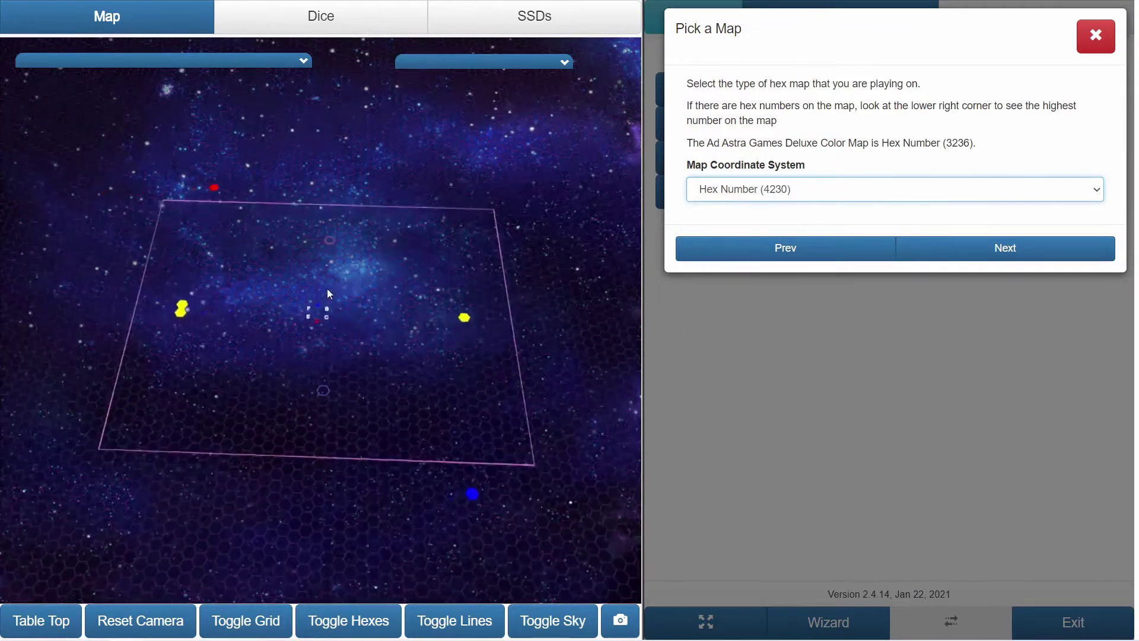
{"action": "left_click", "coordinate": [801, 196]}
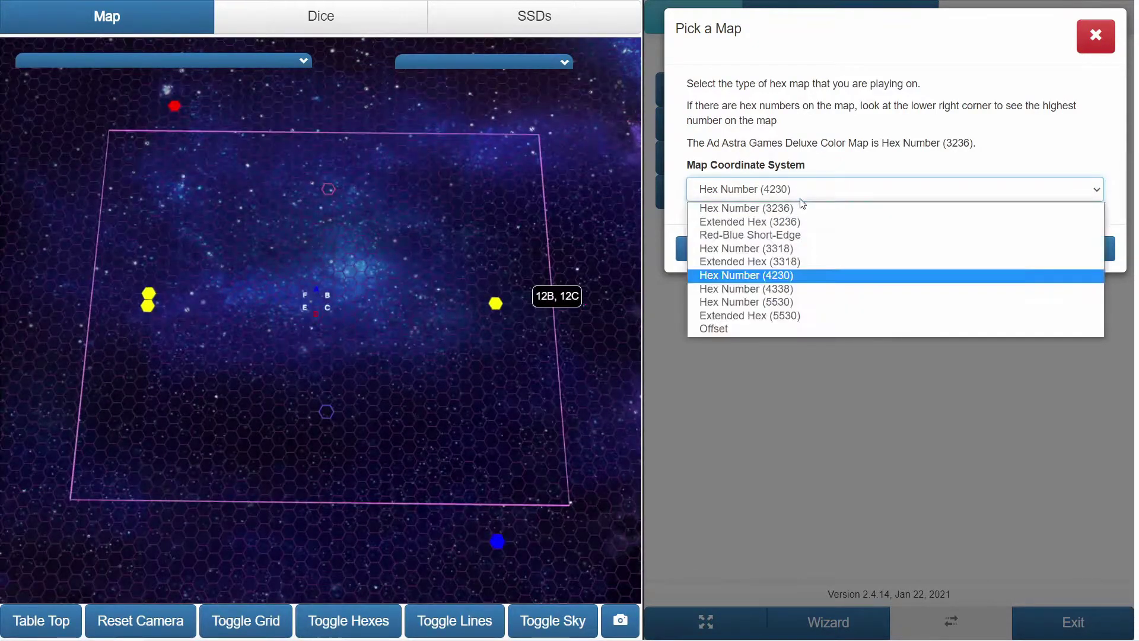
{"action": "left_click", "coordinate": [831, 287]}
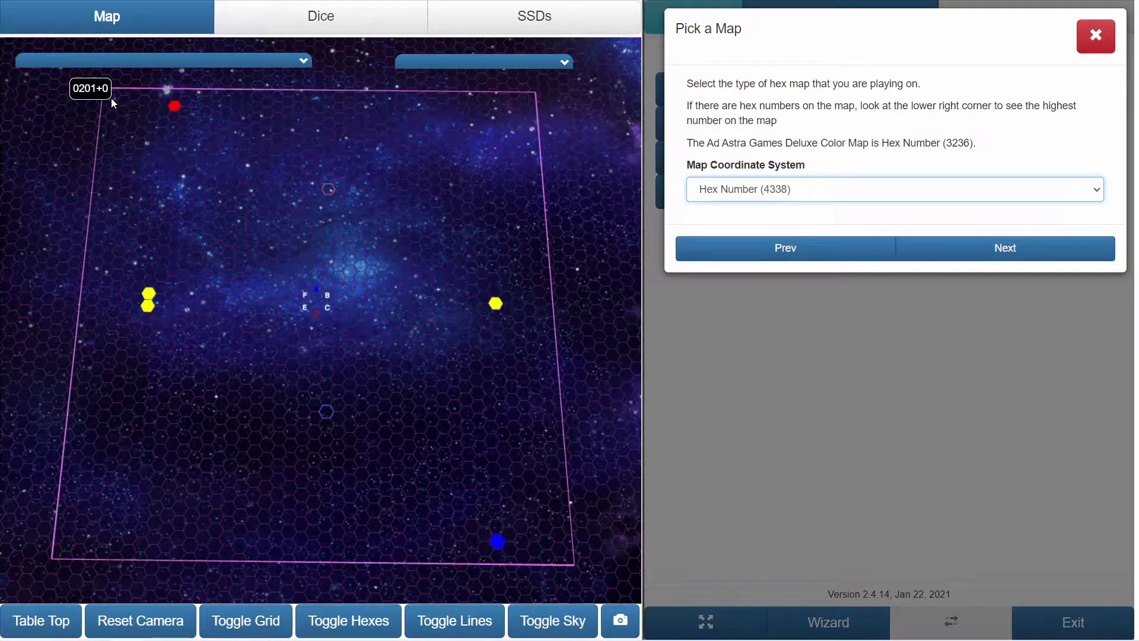
- Try the Hex Number (5530) and Extended Hex (5530) map coordinate systems and compare their extents on the map
{"action": "left_click", "coordinate": [833, 190]}
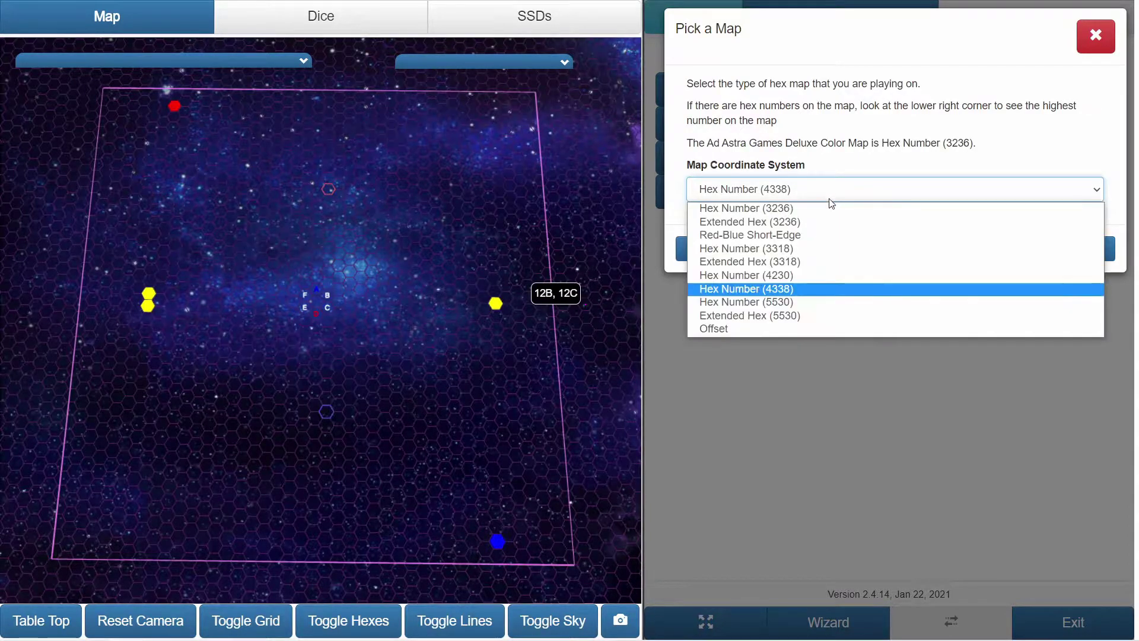
{"action": "left_click", "coordinate": [766, 303]}
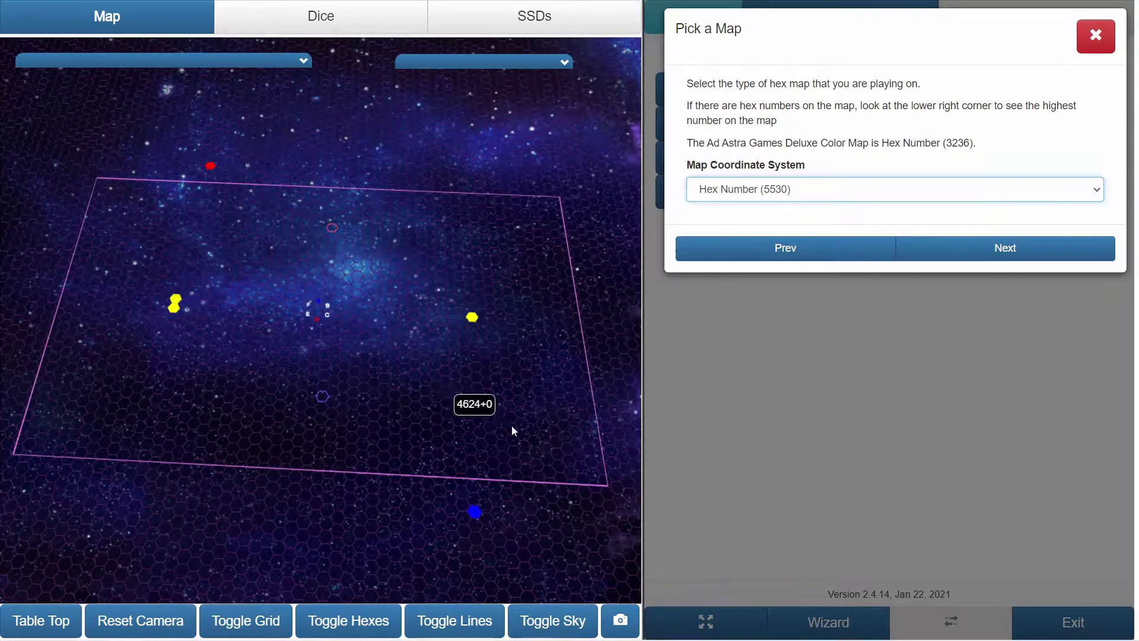
{"action": "left_click", "coordinate": [752, 196]}
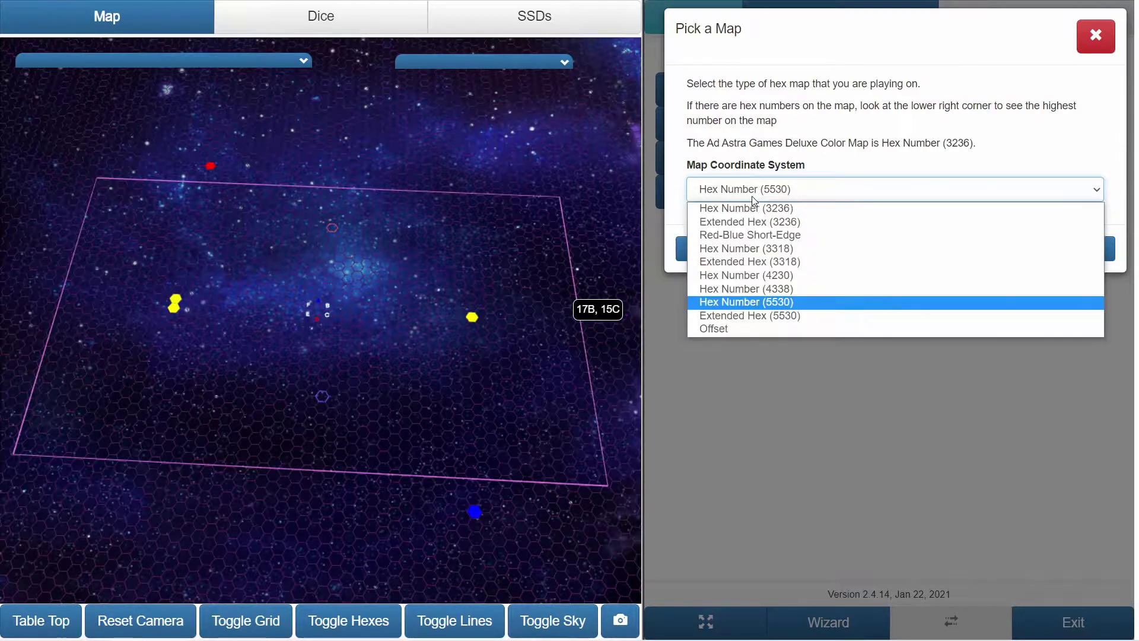
{"action": "left_click", "coordinate": [766, 316]}
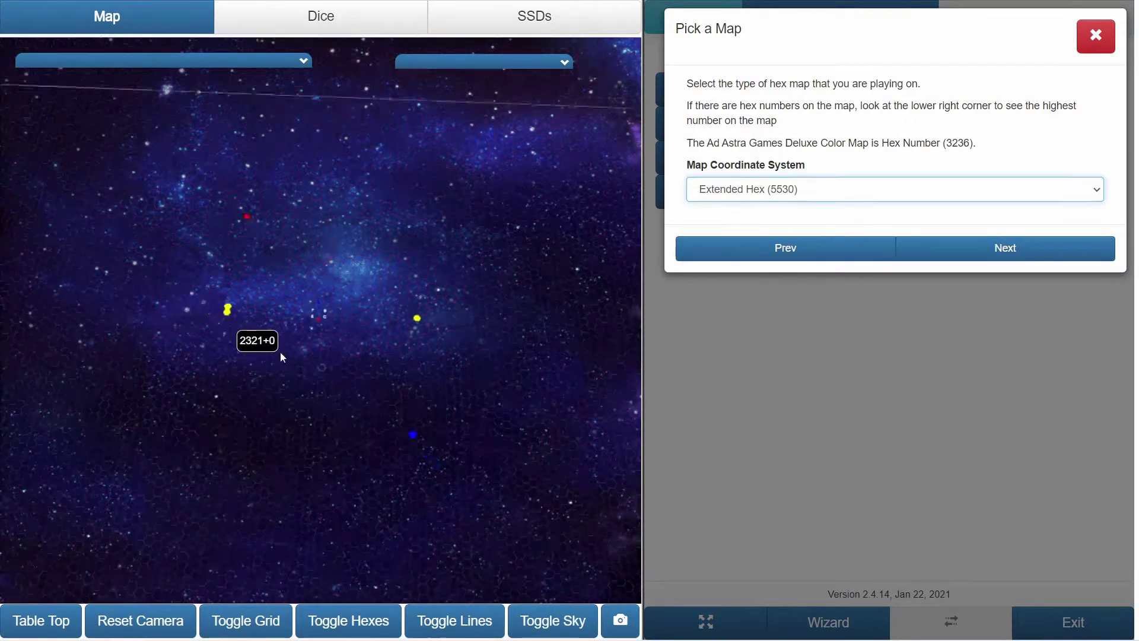
{"action": "mouse_move", "coordinate": [288, 348]}
{"action": "left_mouse_down"}
{"action": "mouse_move", "coordinate": [309, 369]}
{"action": "mouse_move", "coordinate": [361, 355]}
{"action": "mouse_move", "coordinate": [240, 315]}
{"action": "mouse_move", "coordinate": [277, 334]}
{"action": "mouse_move", "coordinate": [288, 358]}
{"action": "left_mouse_up"}
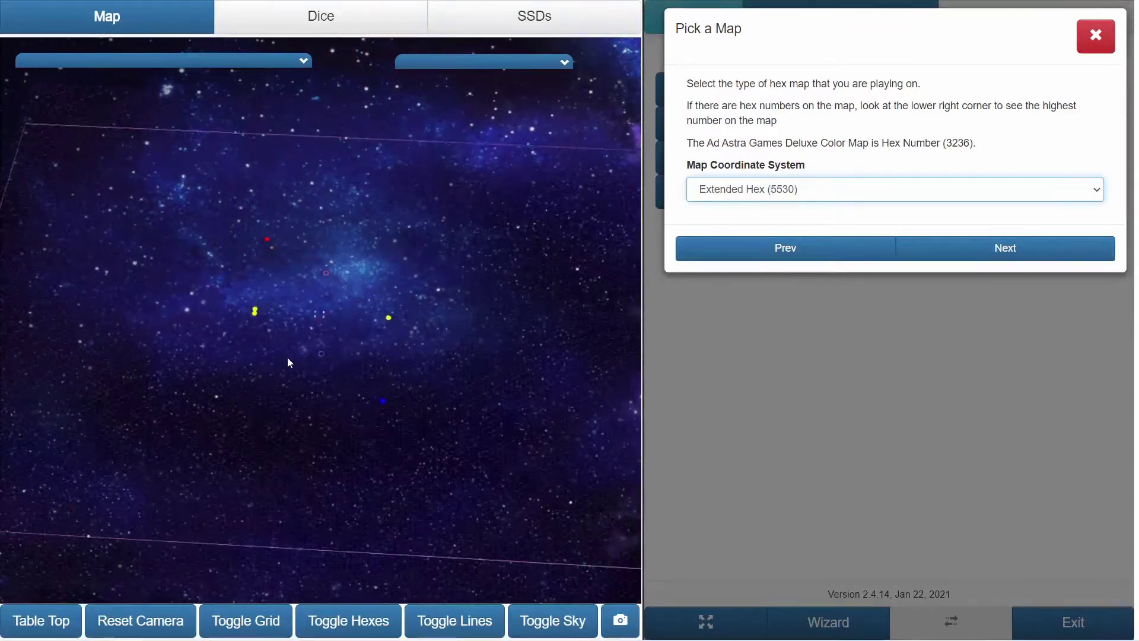
- Set the map coordinate system to Hex Number (3236) and reset the map camera
{"action": "left_click", "coordinate": [759, 193]}
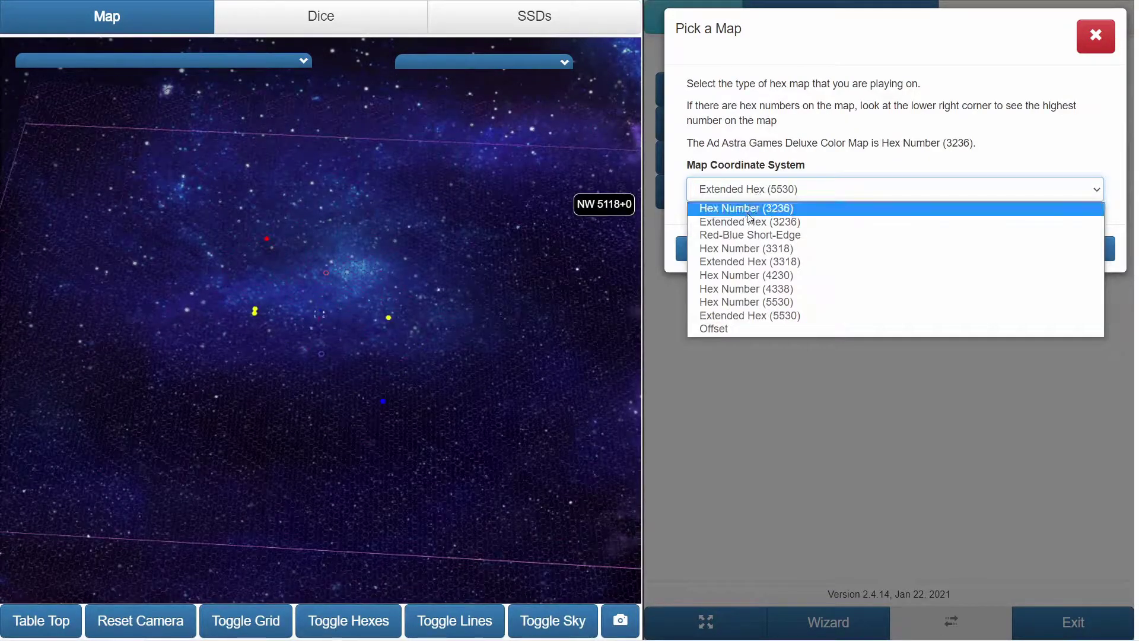
{"action": "left_click", "coordinate": [749, 212]}
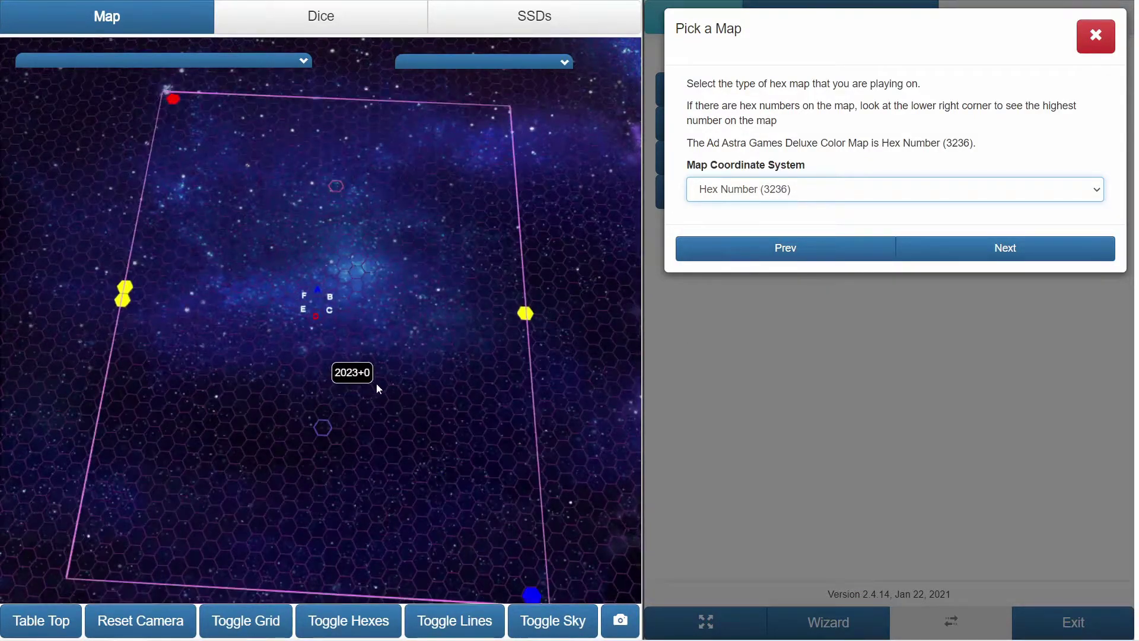
{"action": "left_click", "coordinate": [162, 631]}
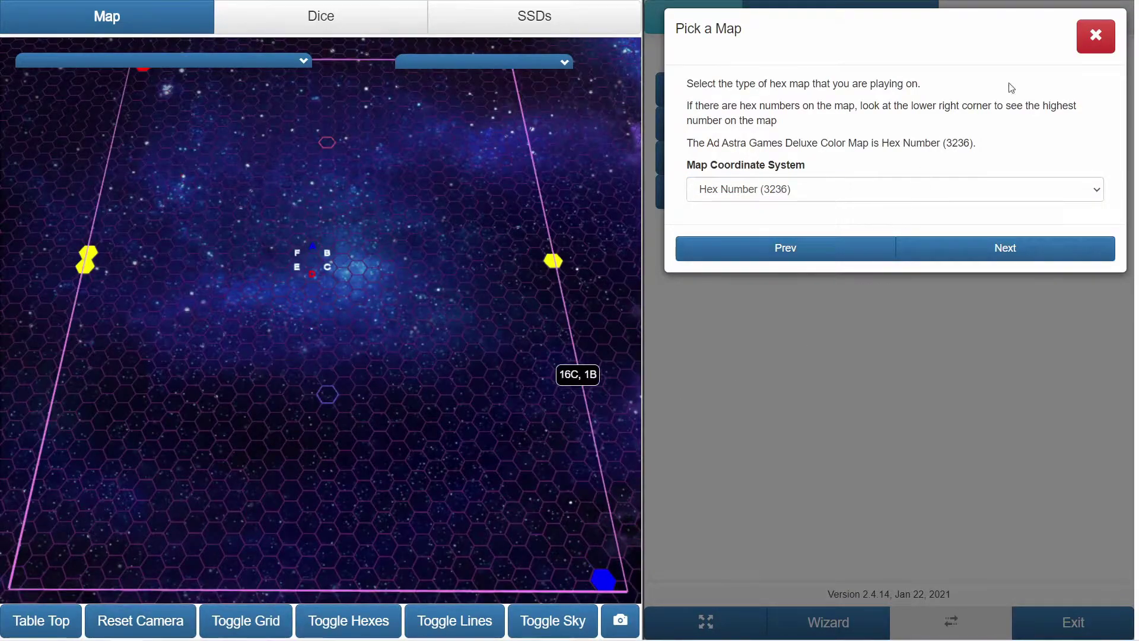
{"action": "left_click", "coordinate": [628, 589]}
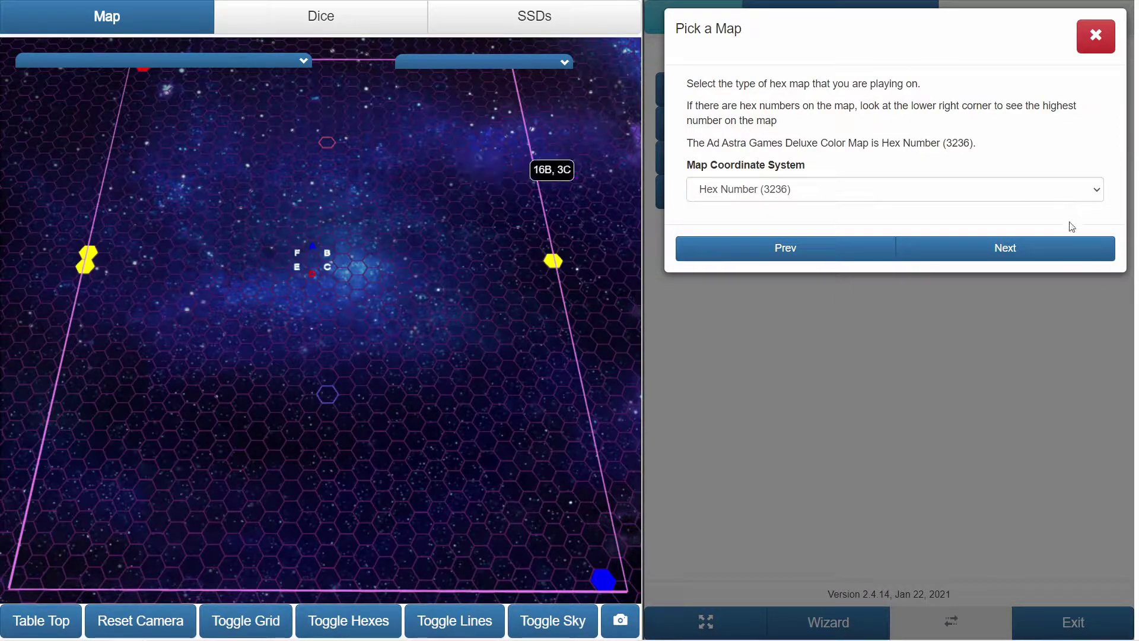
- Accept the chosen map and advance past the side selection without picking Red or Blue
{"action": "left_click", "coordinate": [1054, 248]}
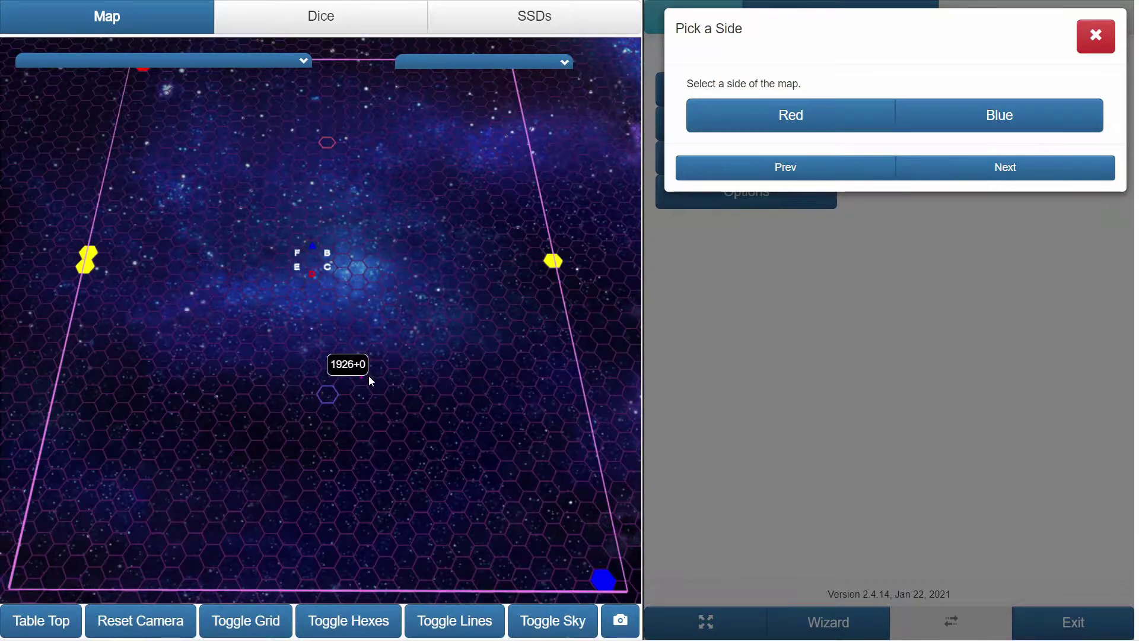
{"action": "left_click_drag", "start_coordinate": [418, 396], "coordinate": [446, 406]}
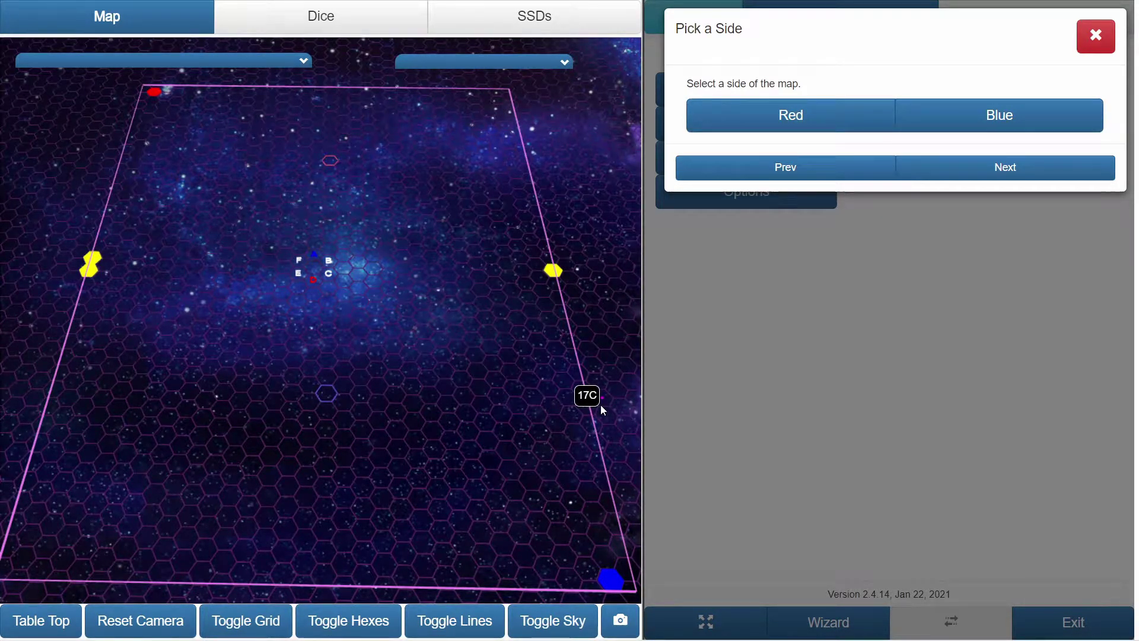
{"action": "left_click", "coordinate": [973, 168]}
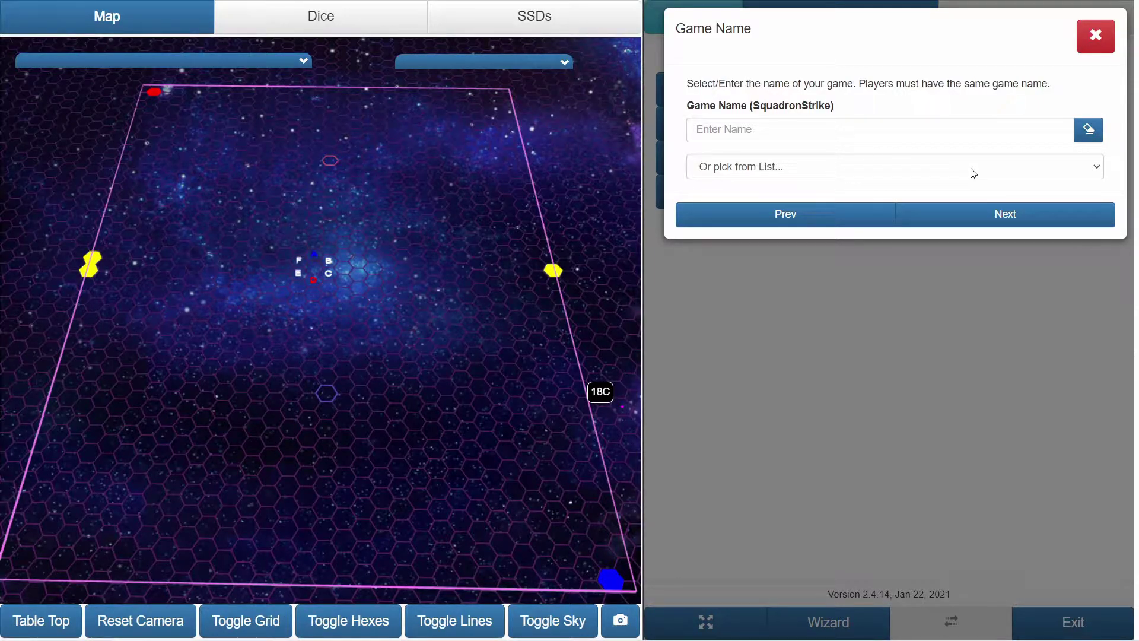
- Try JMS from the preset list as the game name and clear the name again
{"action": "left_click", "coordinate": [878, 168]}
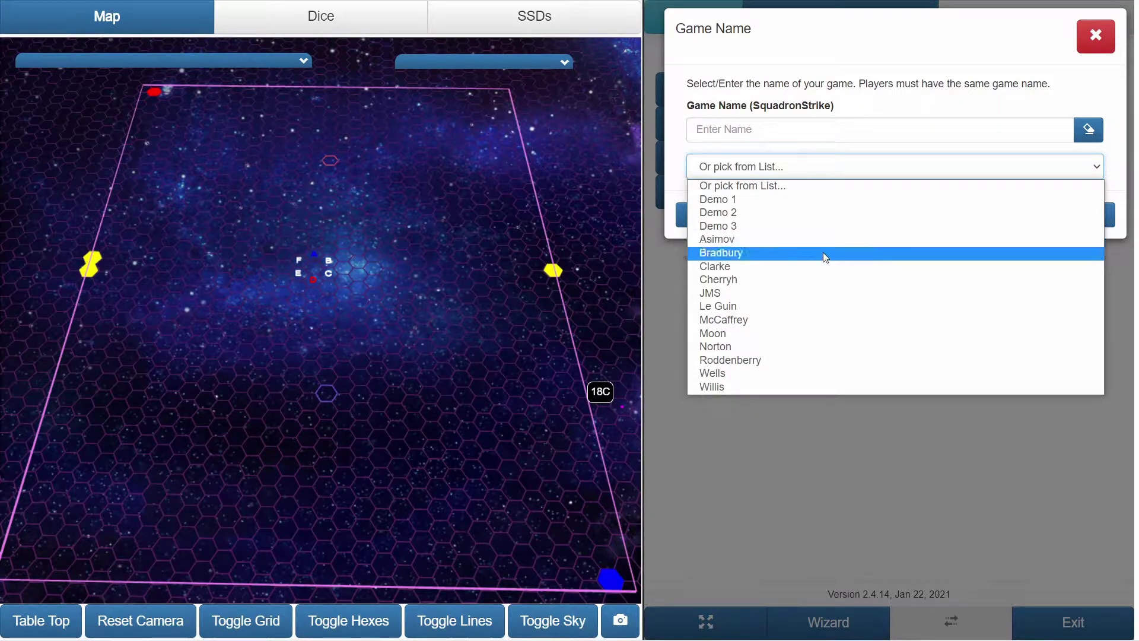
{"action": "left_click", "coordinate": [825, 292]}
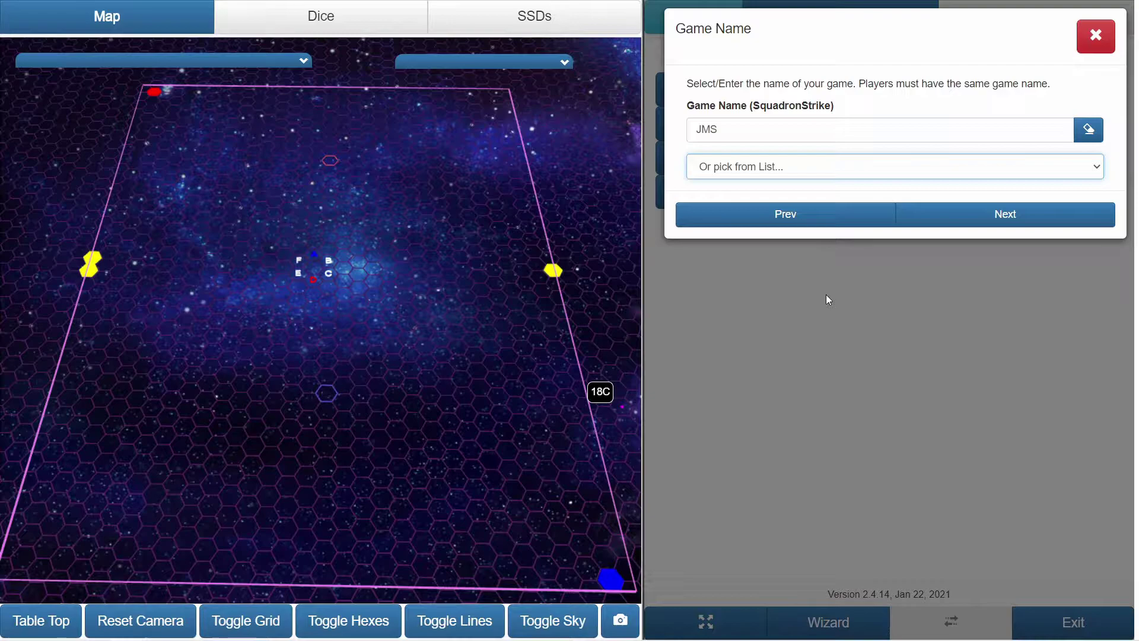
{"action": "left_click", "coordinate": [1089, 129]}
- Name the game "Hello World" and continue to the Game ID settings
{"action": "left_click", "coordinate": [914, 132]}
{"action": "type", "text": "Hellow"}
{"action": "key", "text": "BackSpace"}
{"action": "type", "text": "World"}
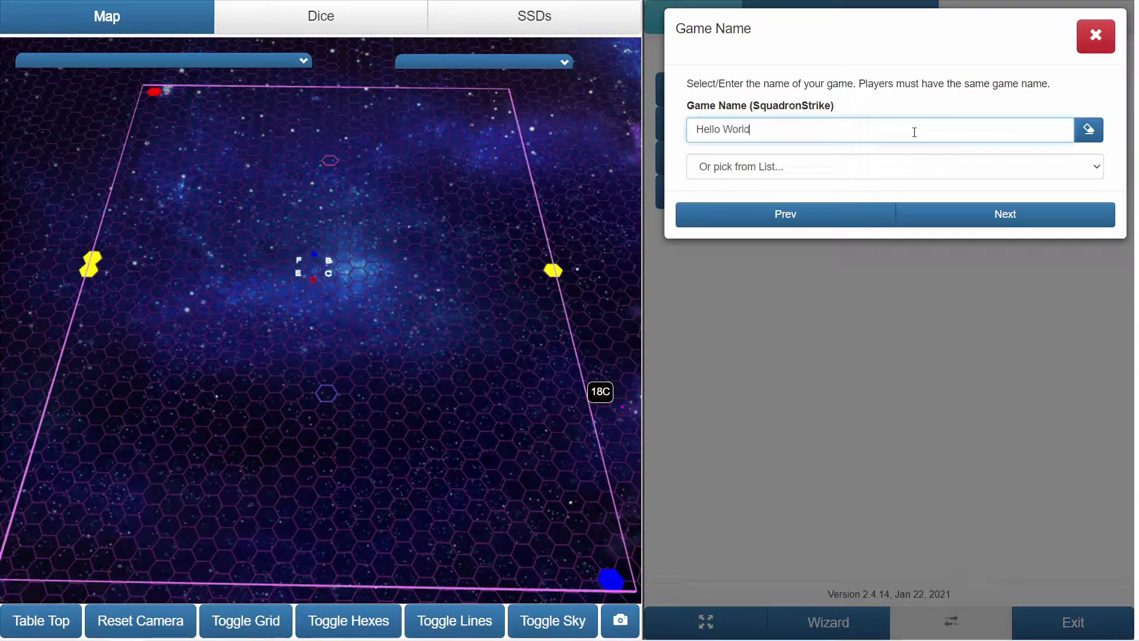
{"action": "left_click", "coordinate": [894, 100]}
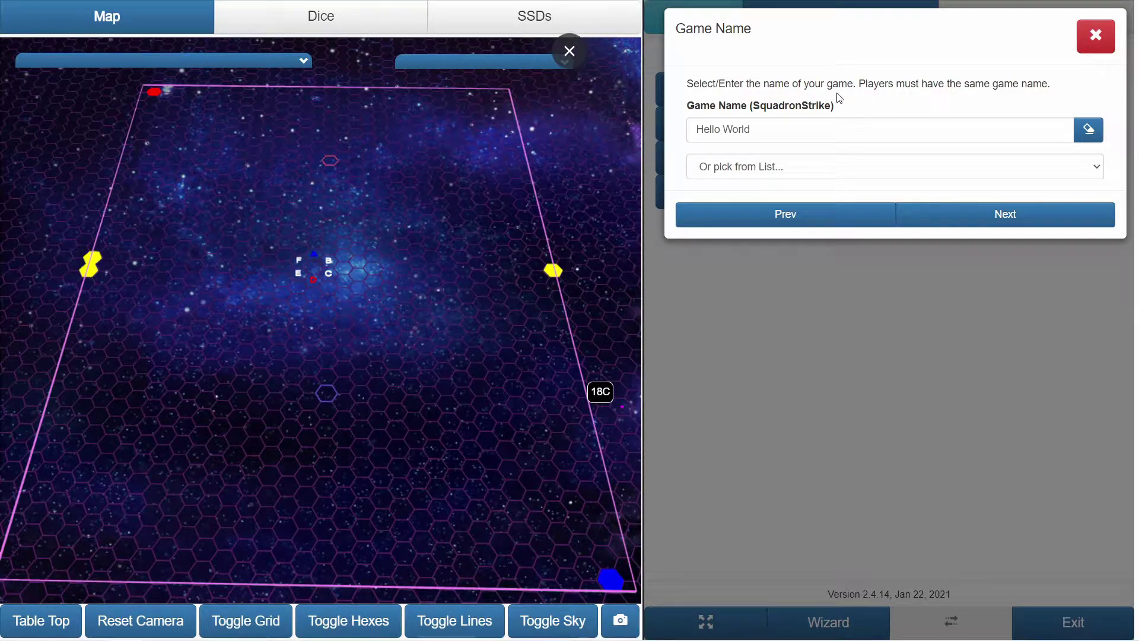
{"action": "left_click", "coordinate": [924, 220]}
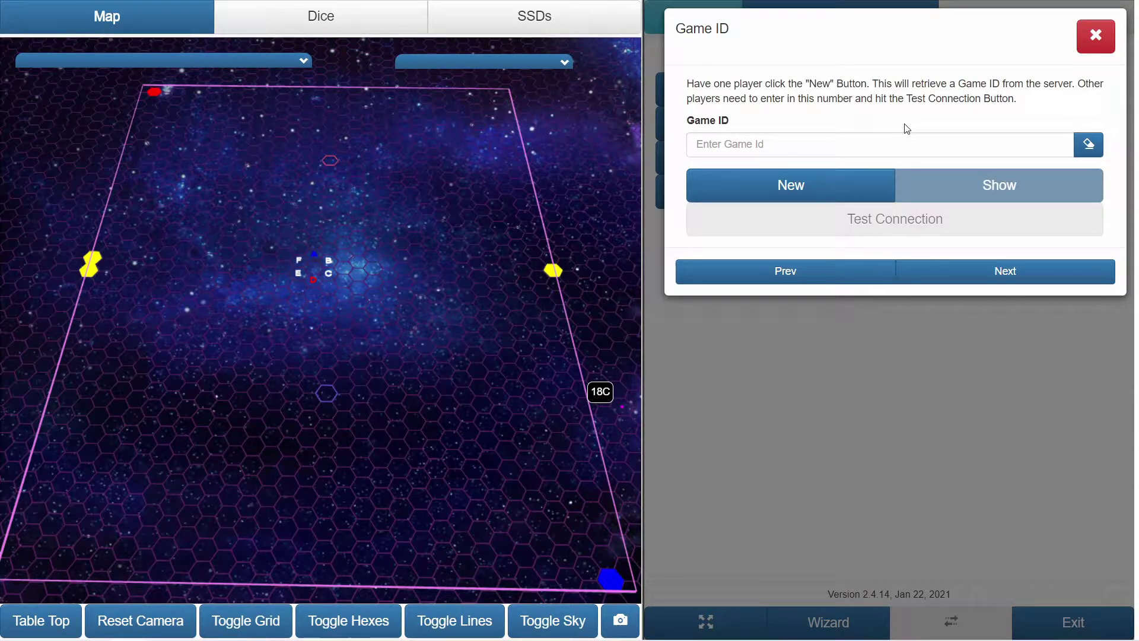
- Retrieve a new Game ID from the server and test the connection, dismissing the messages
{"action": "left_click", "coordinate": [854, 191]}
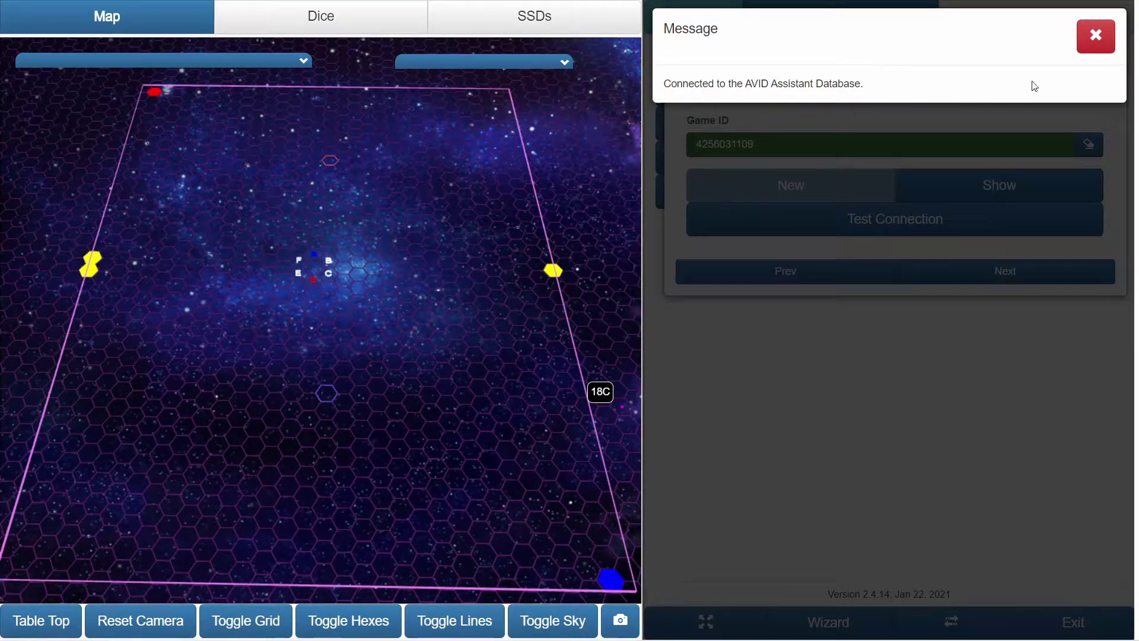
{"action": "left_click", "coordinate": [1097, 38]}
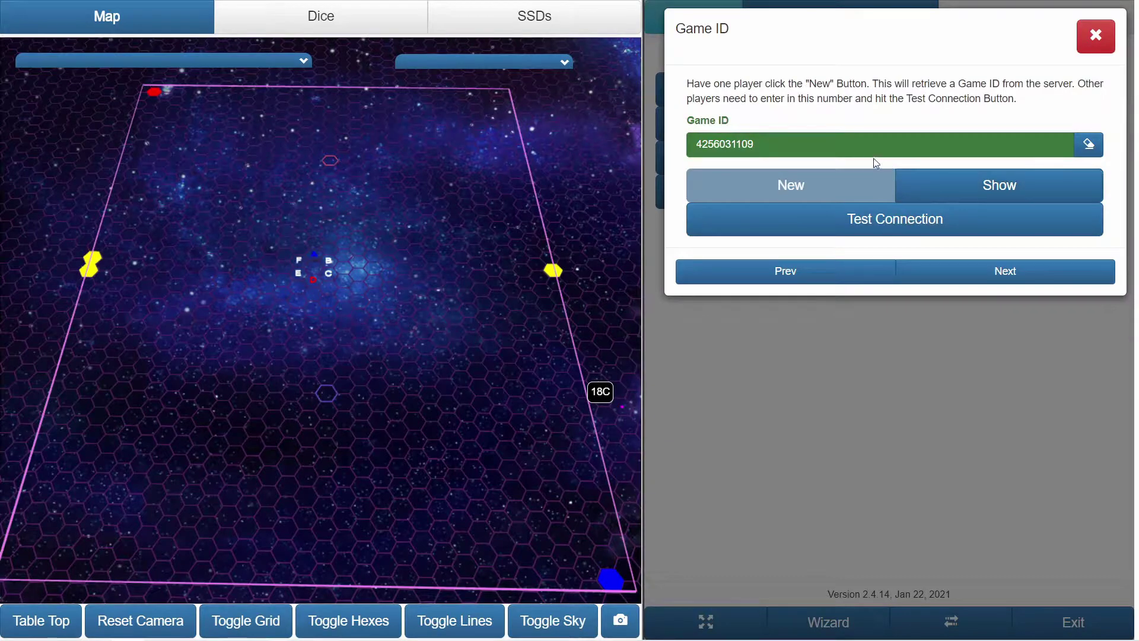
{"action": "left_click", "coordinate": [836, 222]}
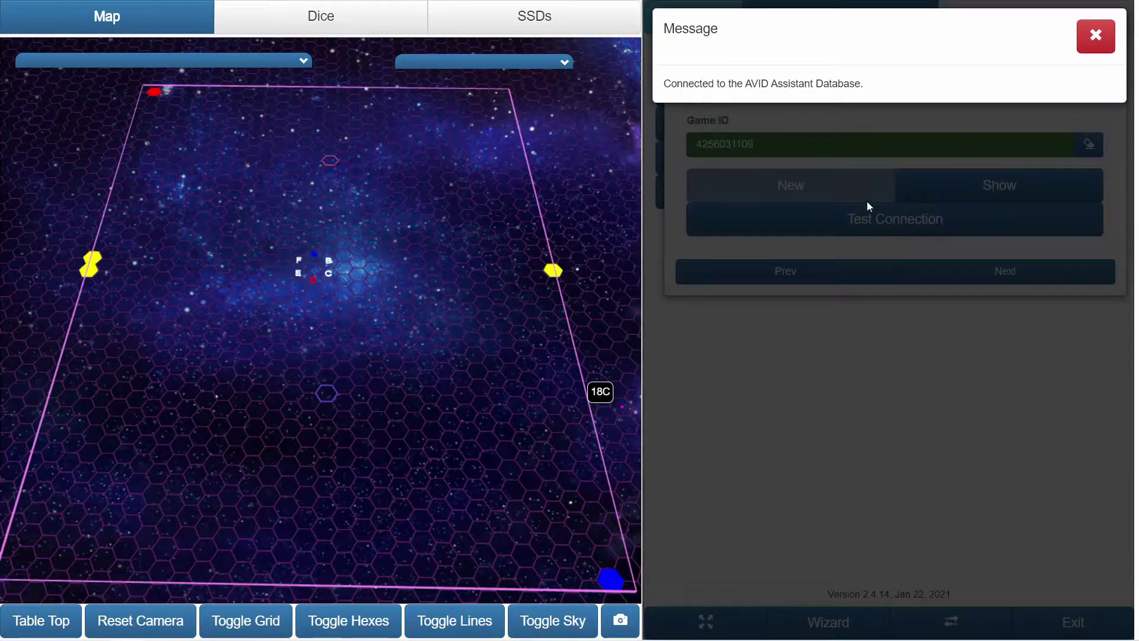
{"action": "left_click", "coordinate": [1096, 36]}
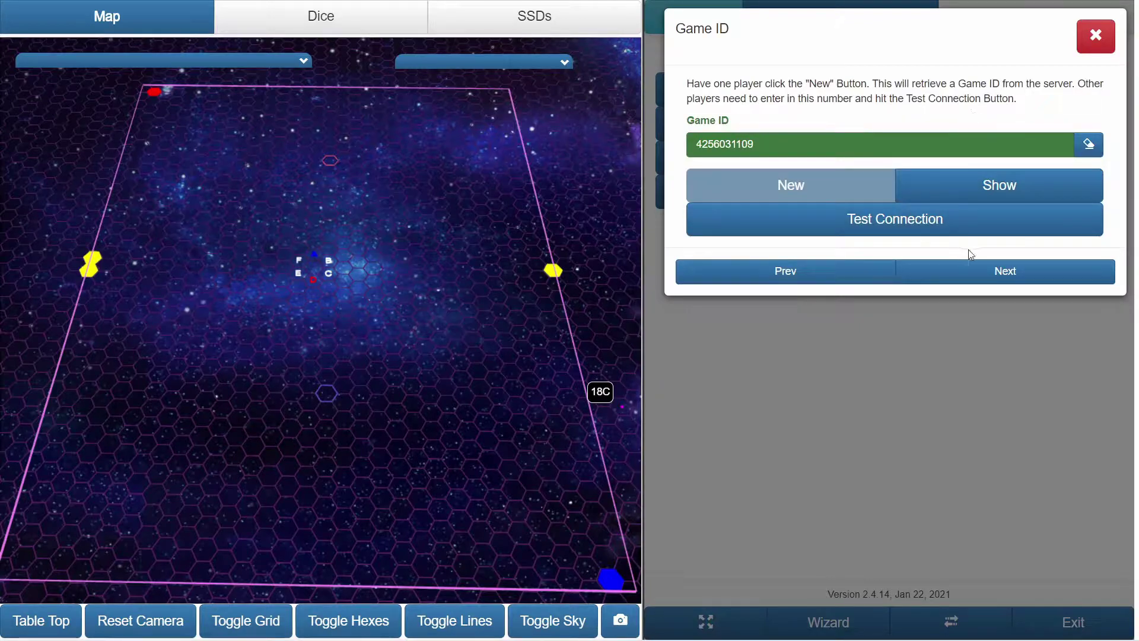
- Continue to the game leader settings, set the Sync Mode to Lead and advance to the team name
{"action": "left_click", "coordinate": [983, 272]}
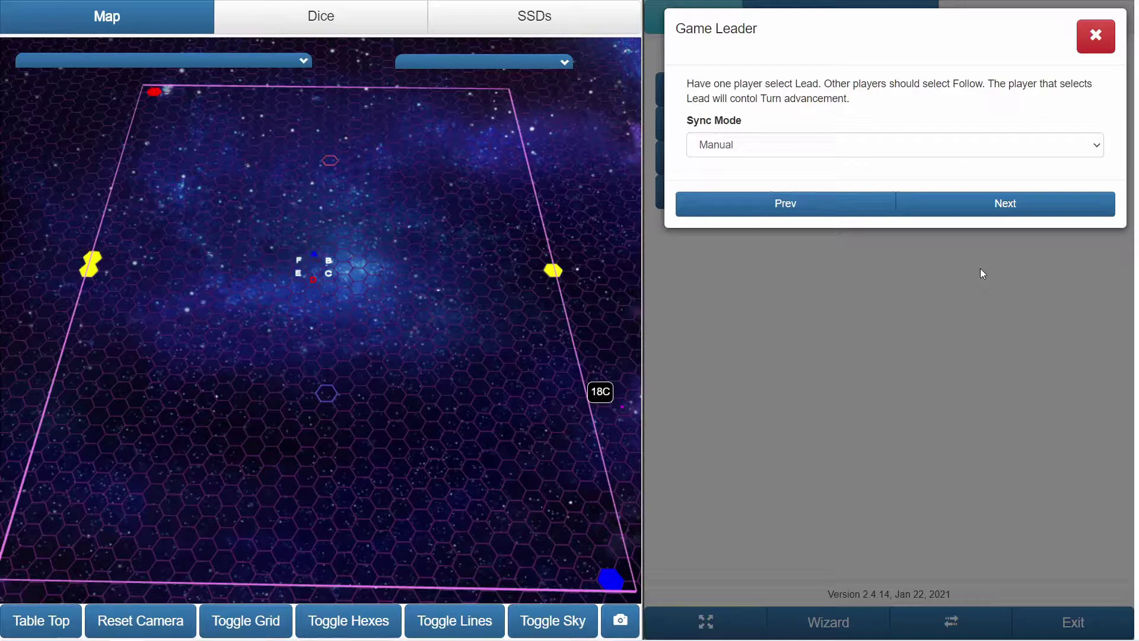
{"action": "left_click", "coordinate": [940, 143]}
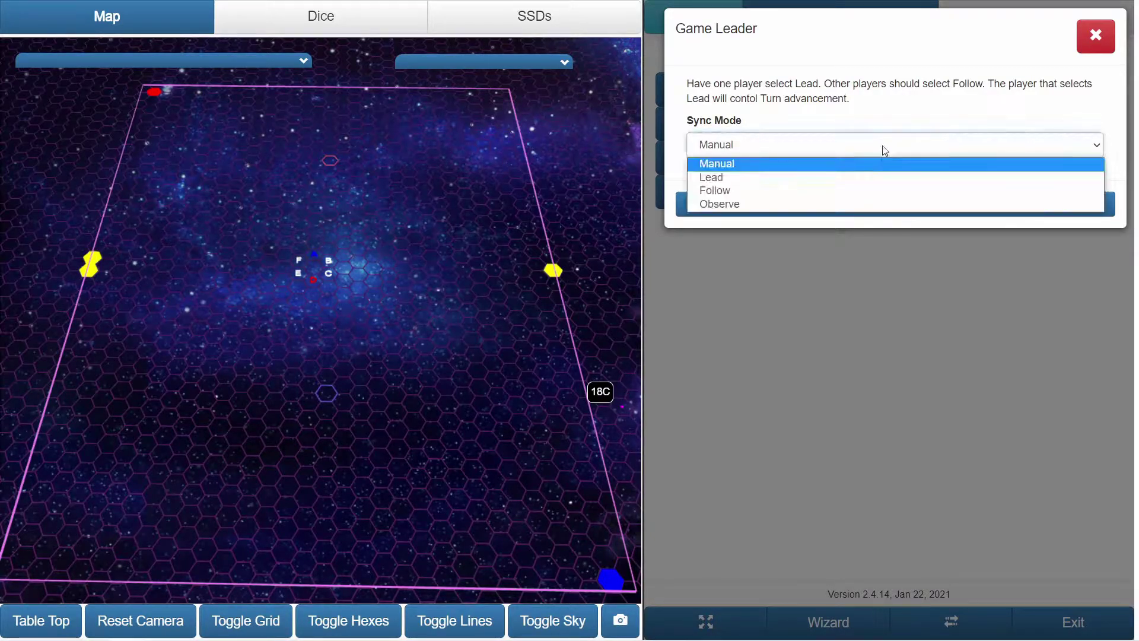
{"action": "left_click", "coordinate": [759, 177]}
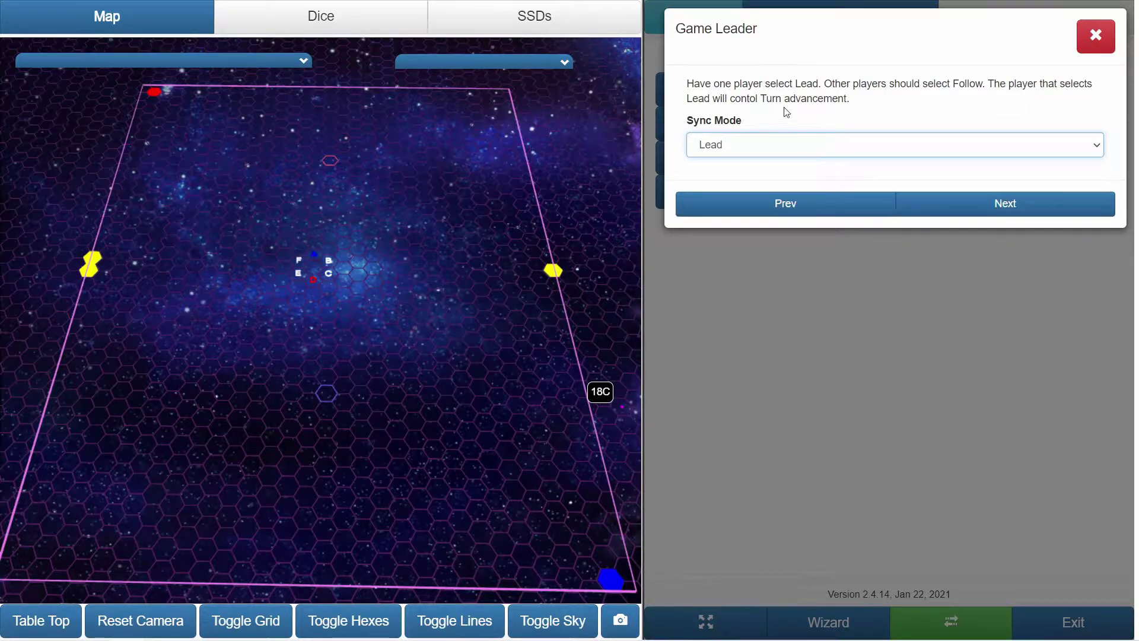
{"action": "left_click", "coordinate": [948, 208]}
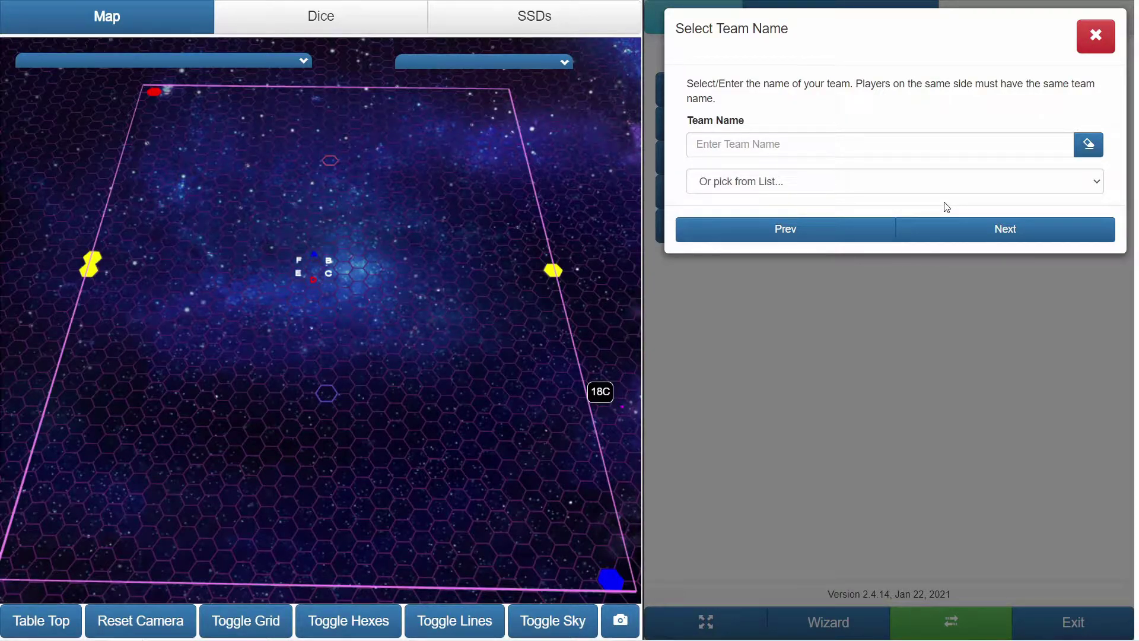
- Leave the team name blank and finish the wizard, dismissing the add-ship options without adding a ship
{"action": "left_click", "coordinate": [935, 191]}
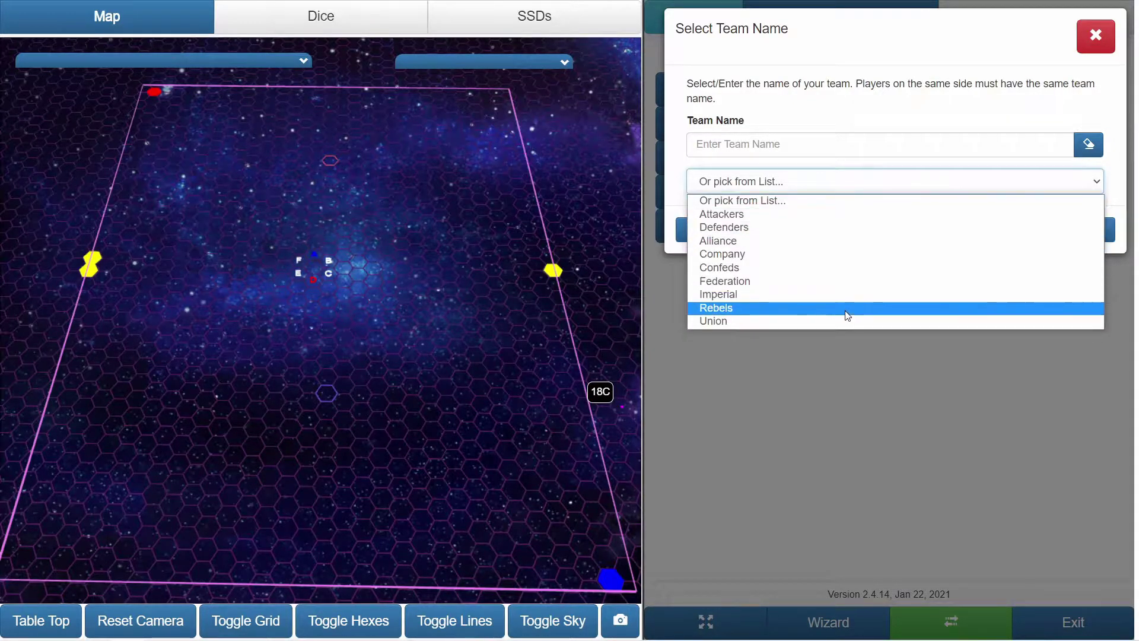
{"action": "left_click", "coordinate": [855, 122]}
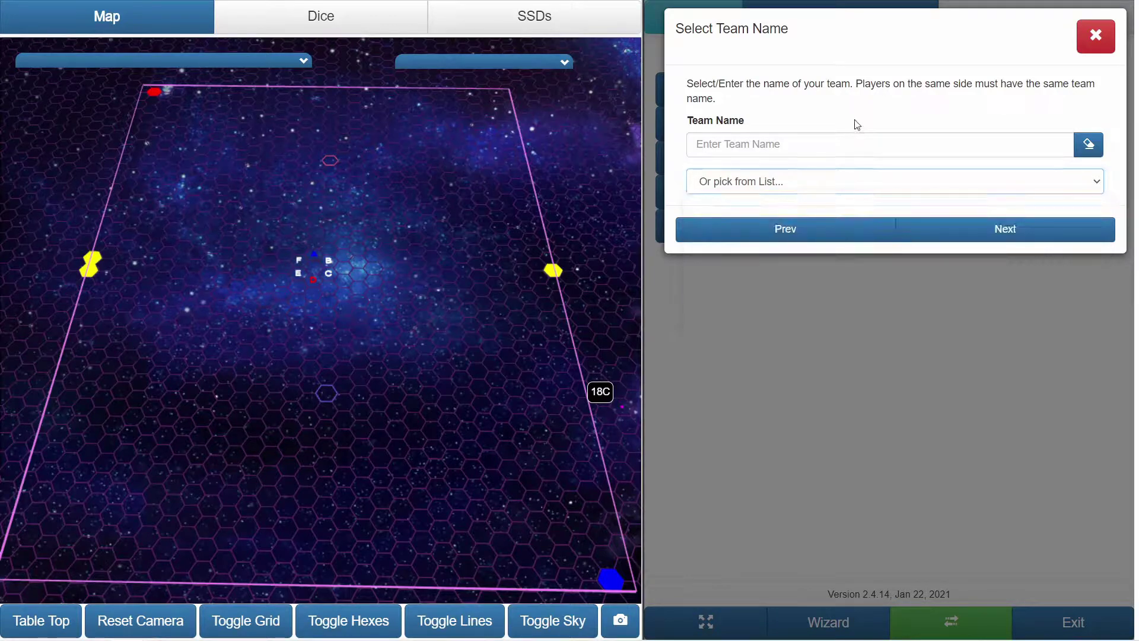
{"action": "left_click", "coordinate": [822, 149]}
{"action": "left_click", "coordinate": [837, 161]}
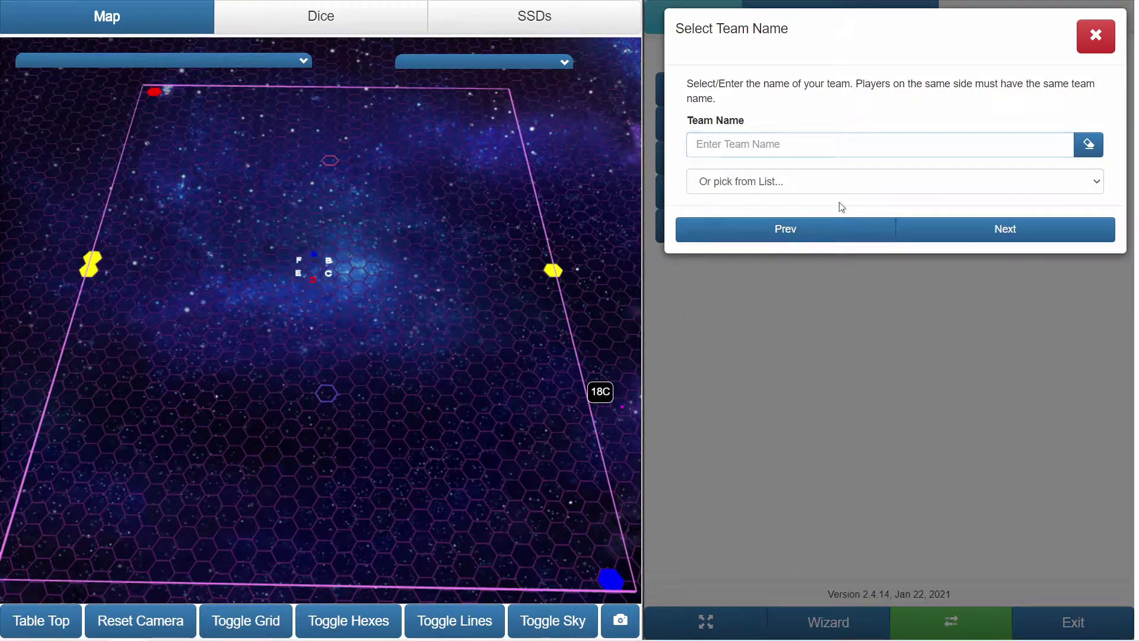
{"action": "left_click", "coordinate": [1007, 232]}
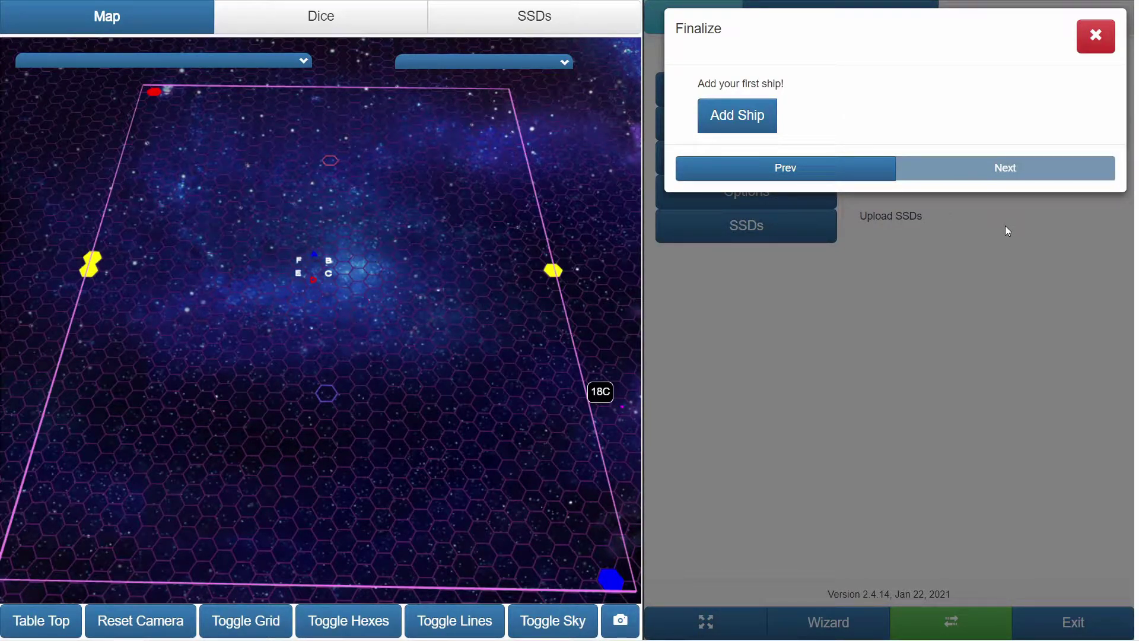
{"action": "left_click", "coordinate": [752, 121]}
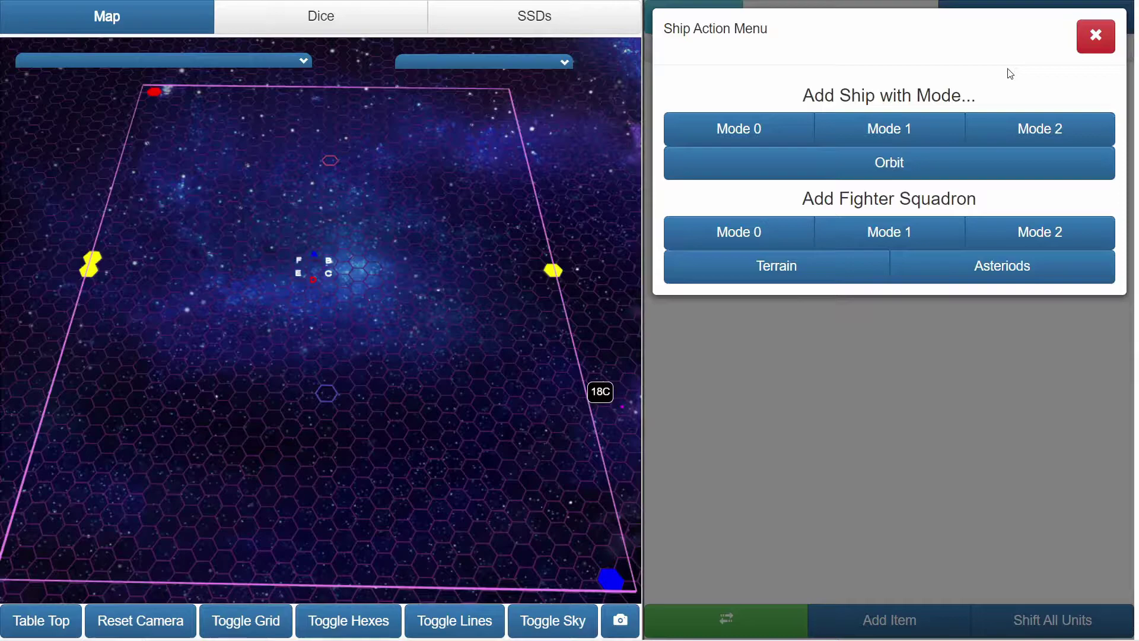
{"action": "left_click", "coordinate": [1095, 37]}
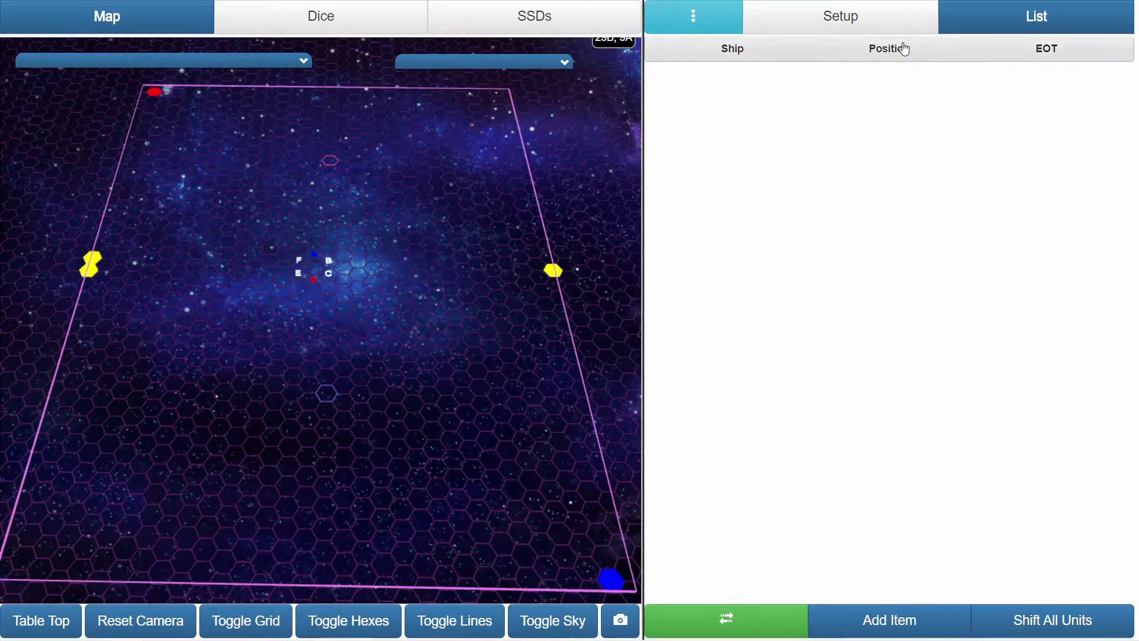
- Set the Sync Mode to Manual in the communication settings
{"action": "left_click", "coordinate": [883, 28]}
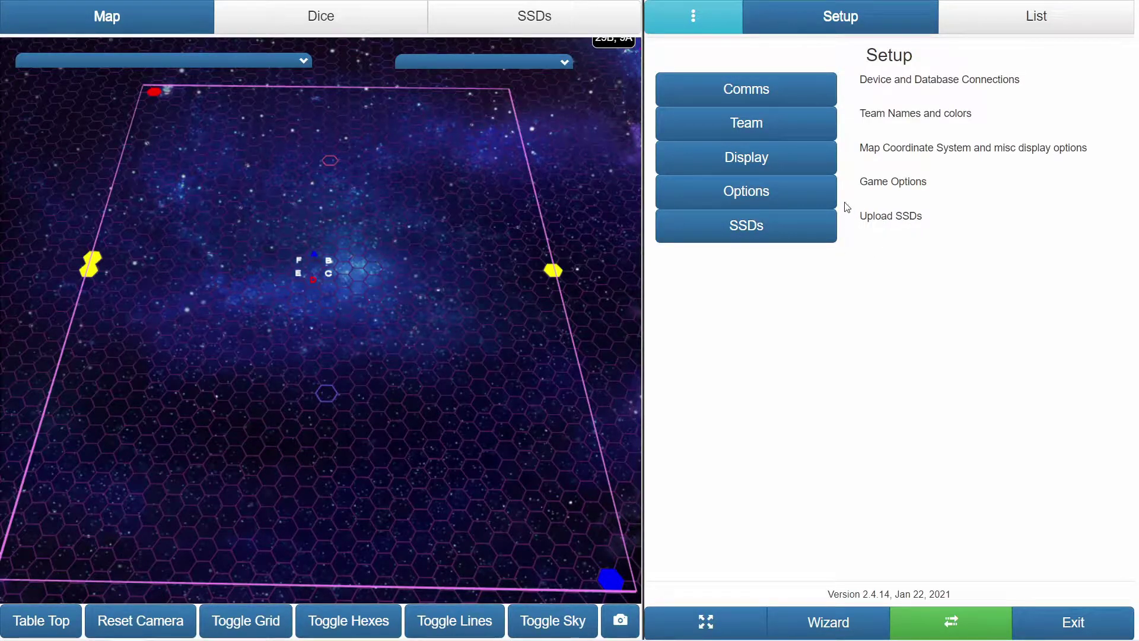
{"action": "left_click", "coordinate": [771, 98]}
{"action": "left_click", "coordinate": [727, 238]}
{"action": "left_click", "coordinate": [721, 260]}
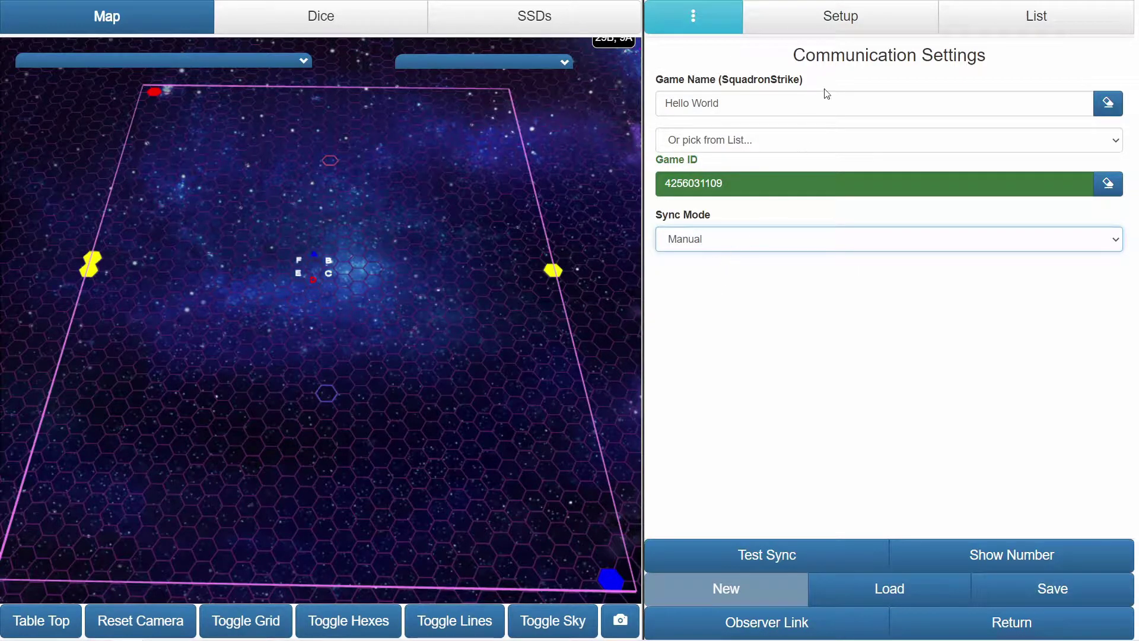
- Check the setup options in manual sync and restore the Sync Mode to Lead in the communication settings
{"action": "left_click", "coordinate": [852, 19]}
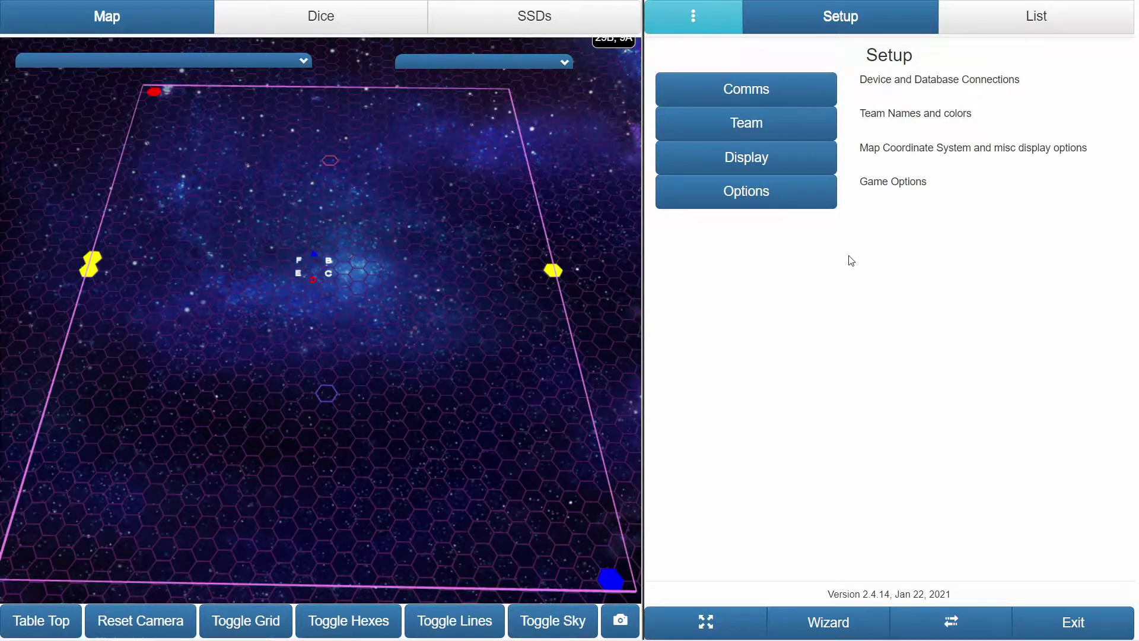
{"action": "left_click", "coordinate": [760, 98]}
{"action": "left_click", "coordinate": [696, 243]}
{"action": "left_click", "coordinate": [703, 278]}
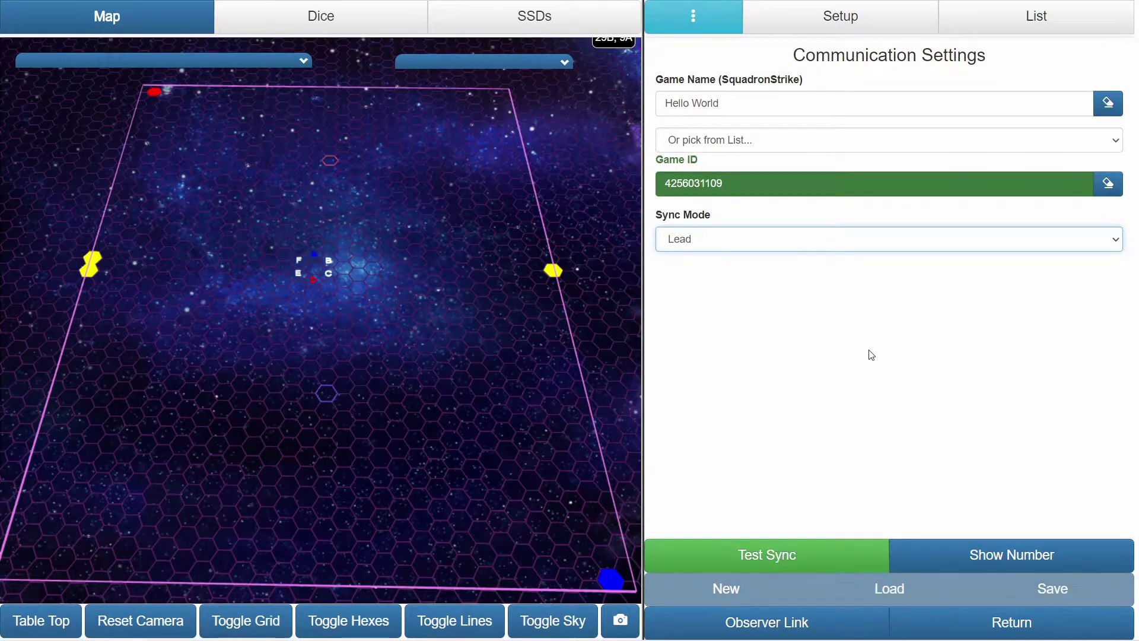
- Upload Magellan_CA.png and Reason_CA.png as SSDs from the SSD folder inside VM Stuff on the Desktop
{"action": "left_click", "coordinate": [855, 23]}
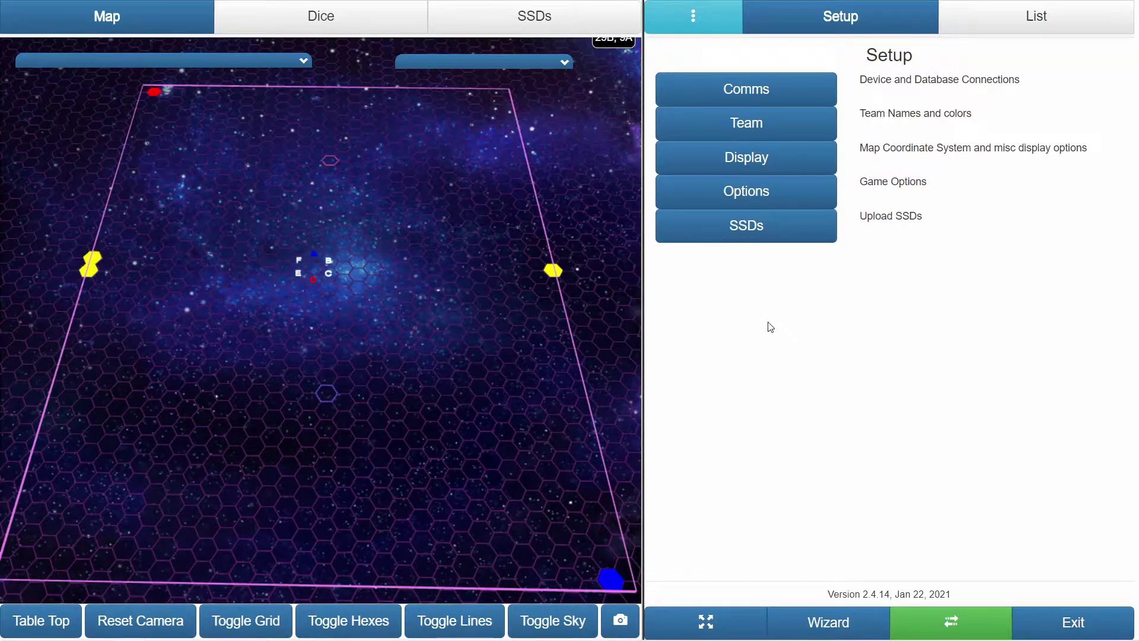
{"action": "left_click", "coordinate": [740, 231]}
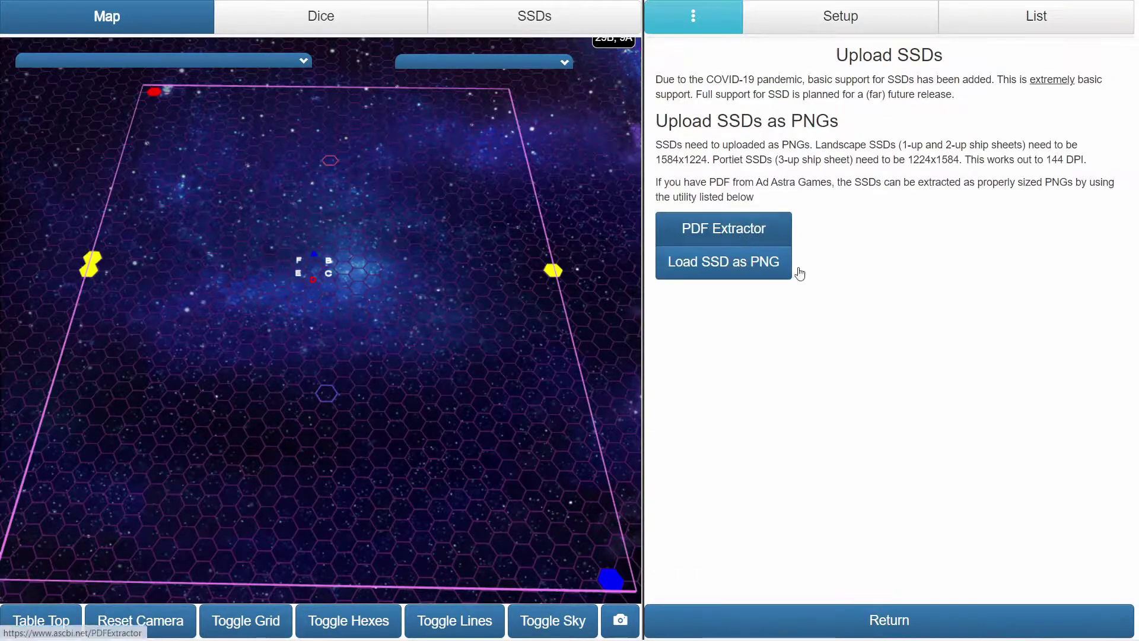
{"action": "left_click", "coordinate": [709, 272]}
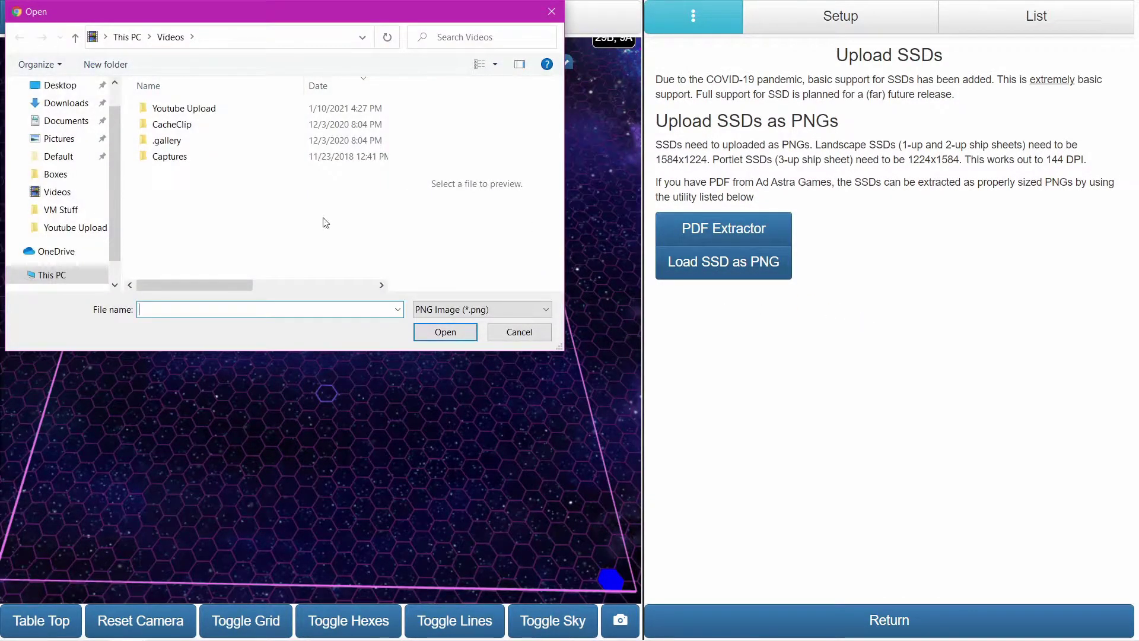
{"action": "left_click", "coordinate": [57, 89]}
{"action": "double_click", "coordinate": [190, 108]}
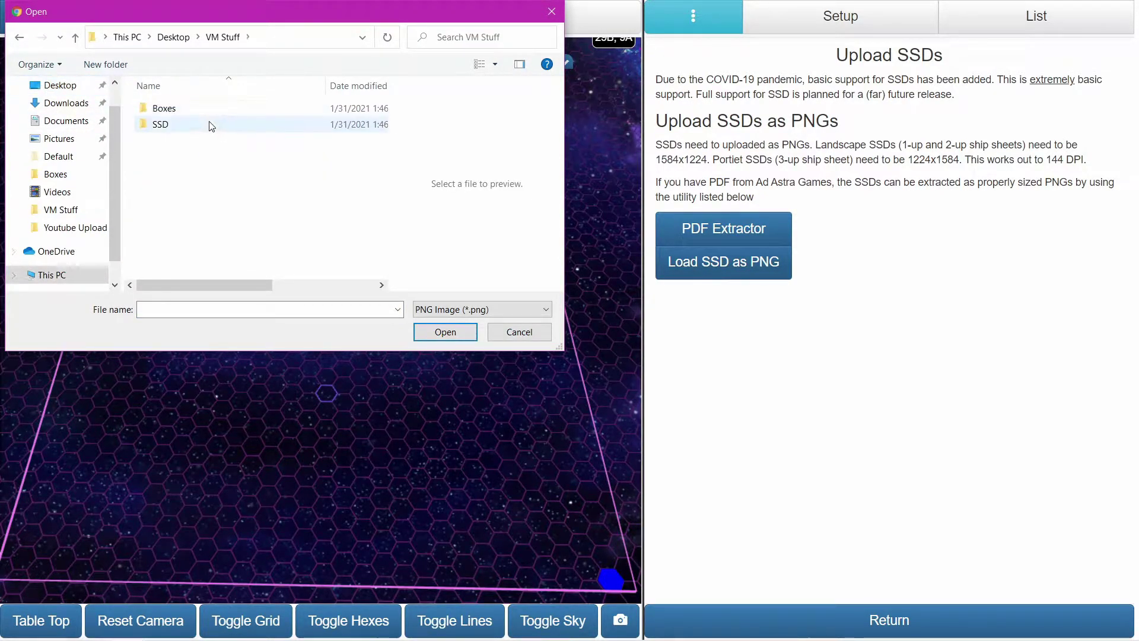
{"action": "double_click", "coordinate": [212, 124]}
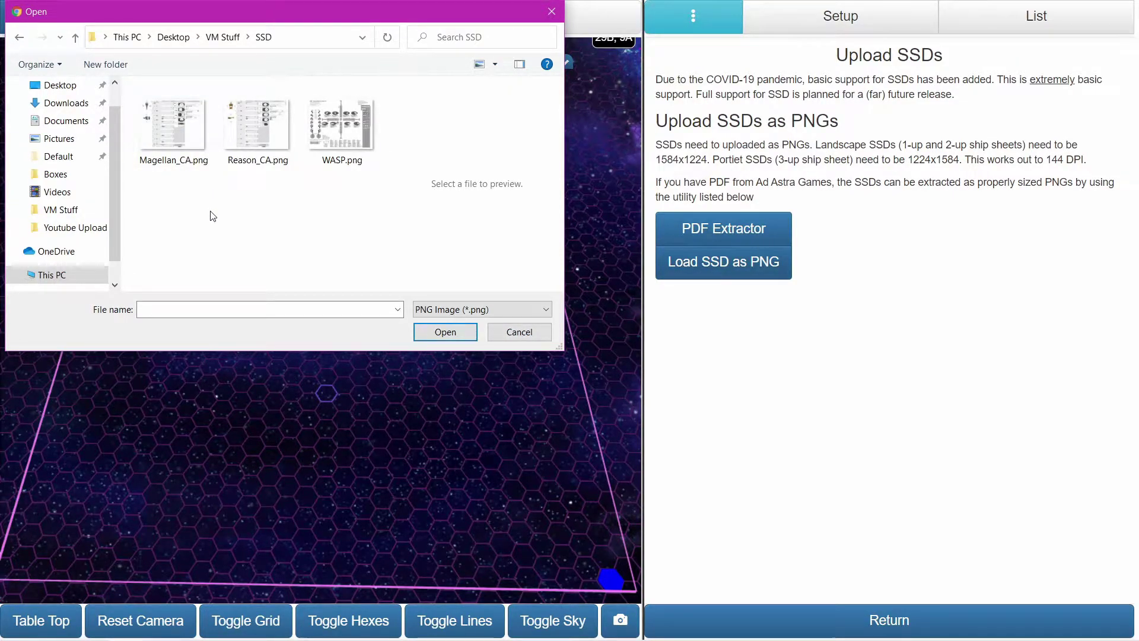
{"action": "left_click", "coordinate": [172, 138]}
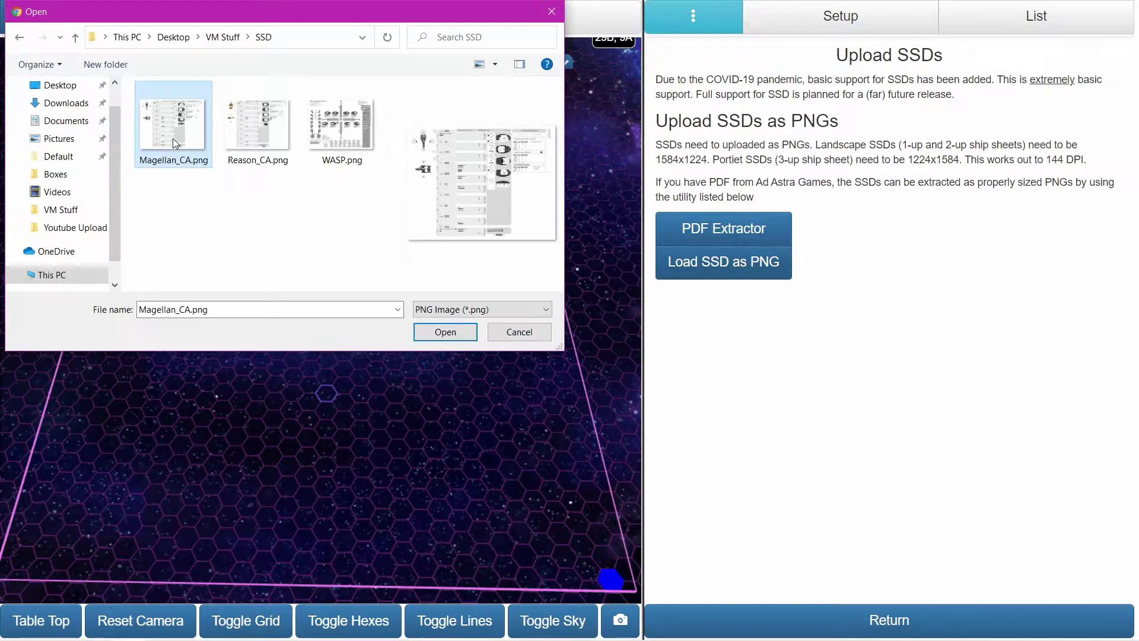
{"action": "left_click", "coordinate": [247, 148], "text": "ctrl"}
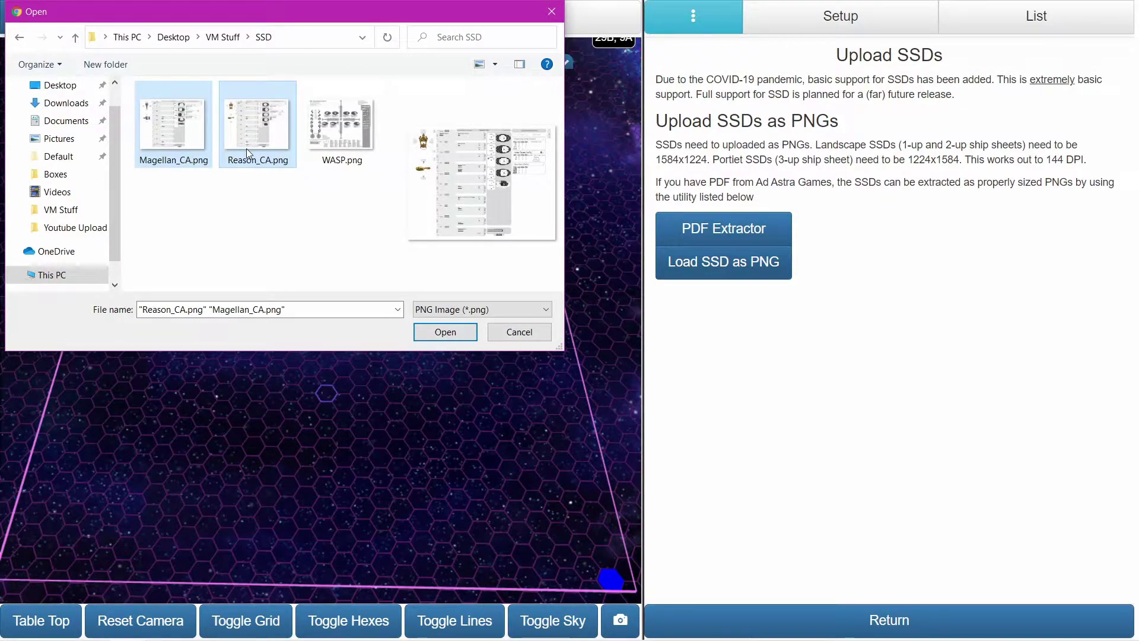
{"action": "left_click", "coordinate": [446, 336]}
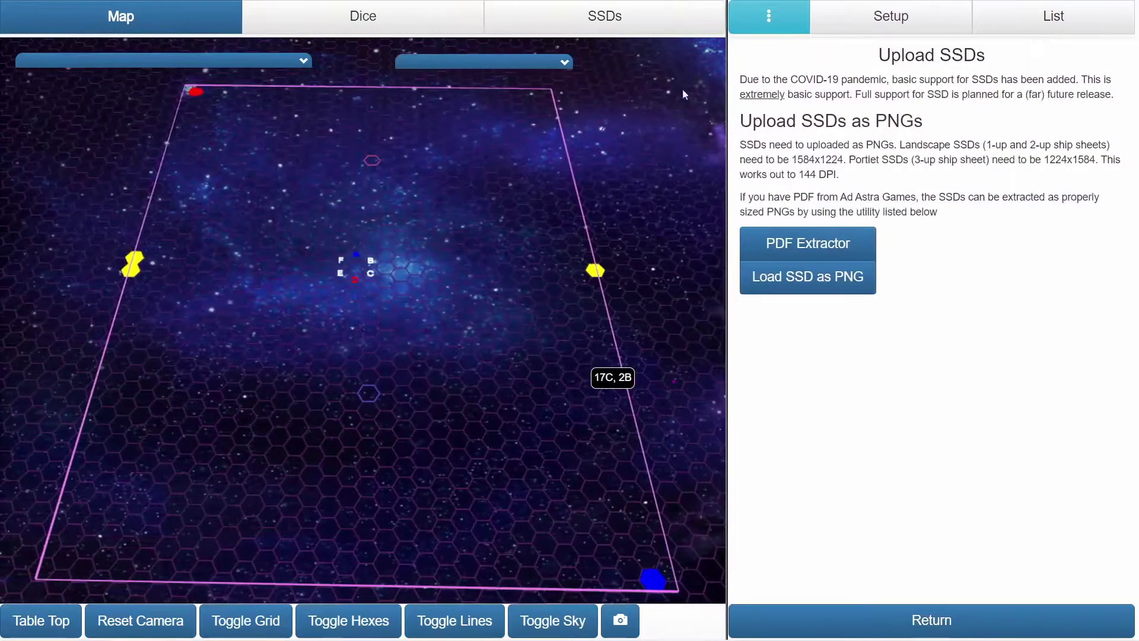
- Show the SSD sheet view and move both floating blue bars off it into the empty lower area of the Upload SSDs page
{"action": "left_click", "coordinate": [601, 16]}
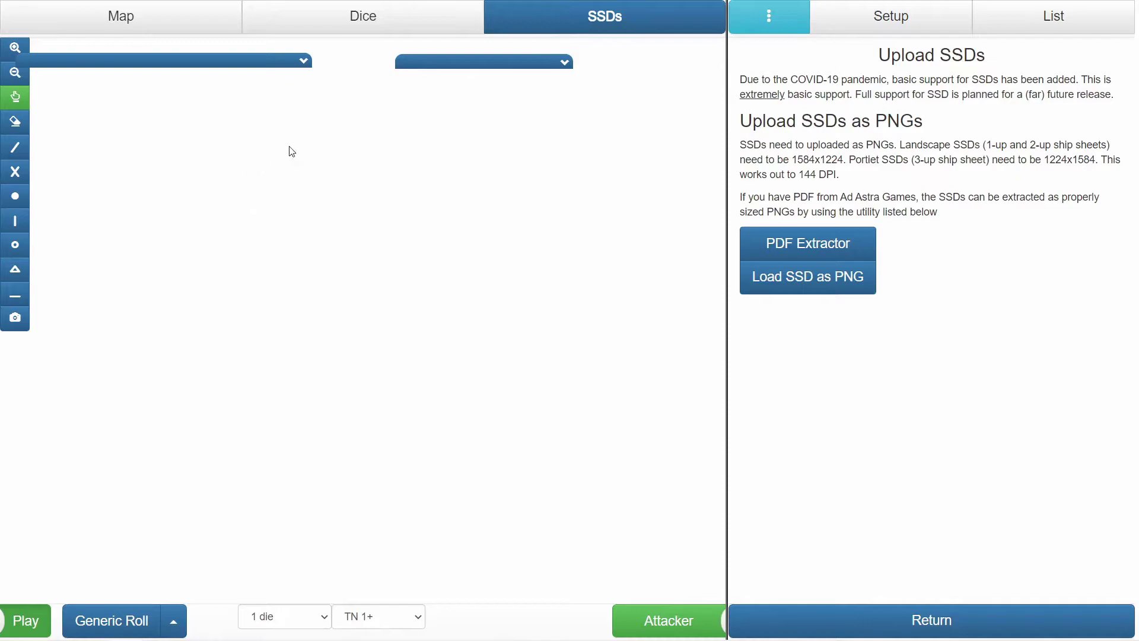
{"action": "left_click_drag", "start_coordinate": [508, 64], "coordinate": [1019, 530]}
{"action": "left_click_drag", "start_coordinate": [241, 63], "coordinate": [958, 565]}
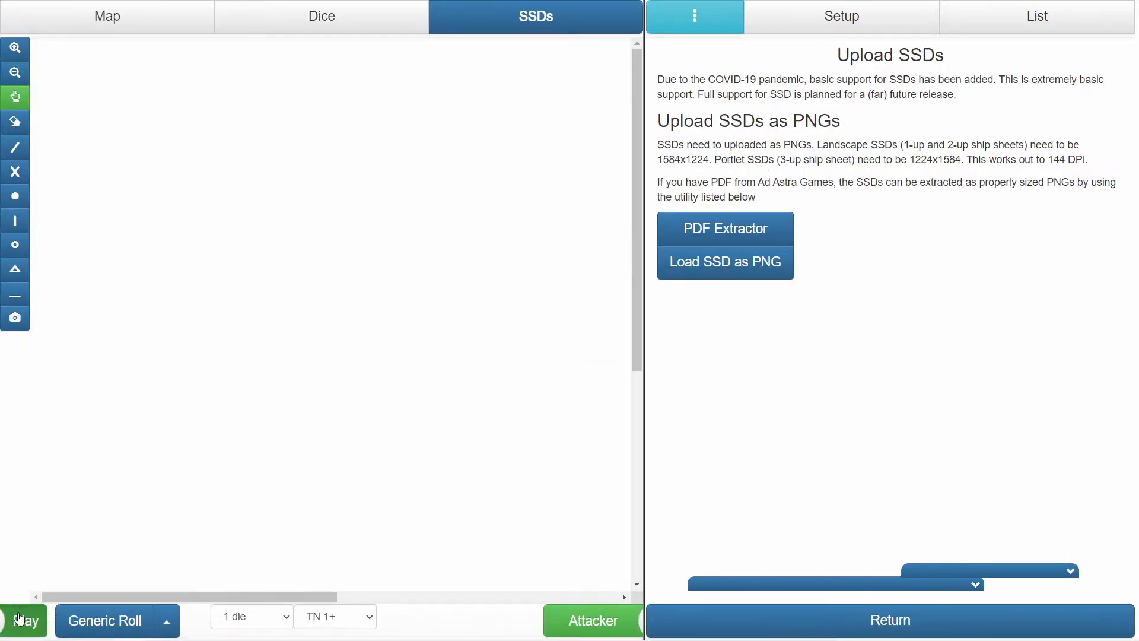
- Put the SSD view in Edit mode and toggle between Active and Blank sheets, ending on the blank Reason sheet
{"action": "left_click", "coordinate": [19, 619]}
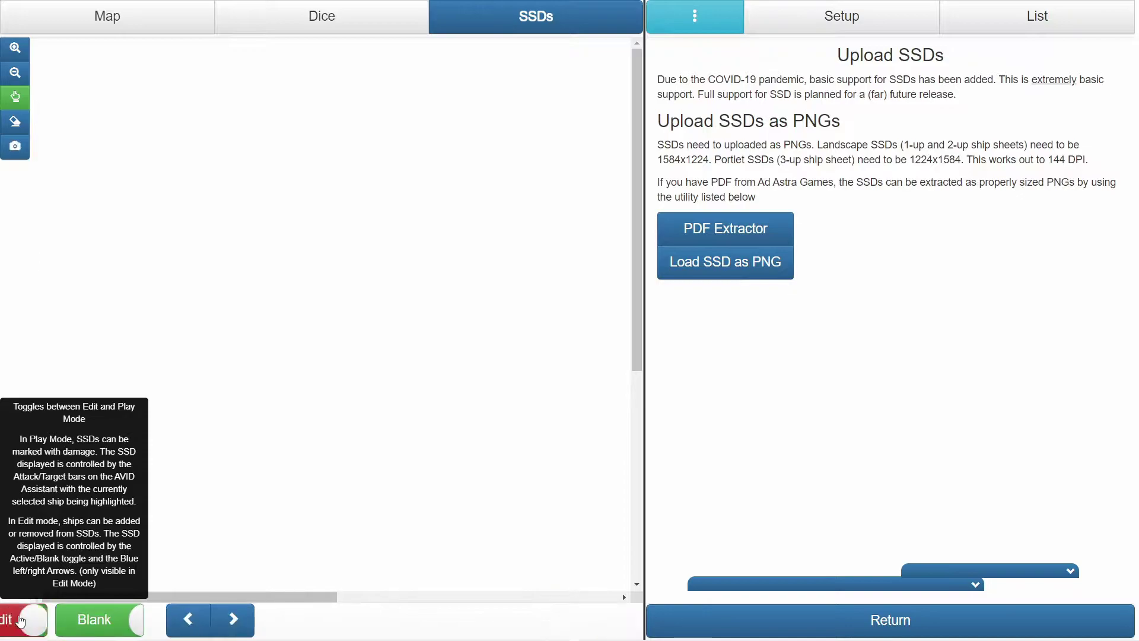
{"action": "left_click", "coordinate": [102, 622]}
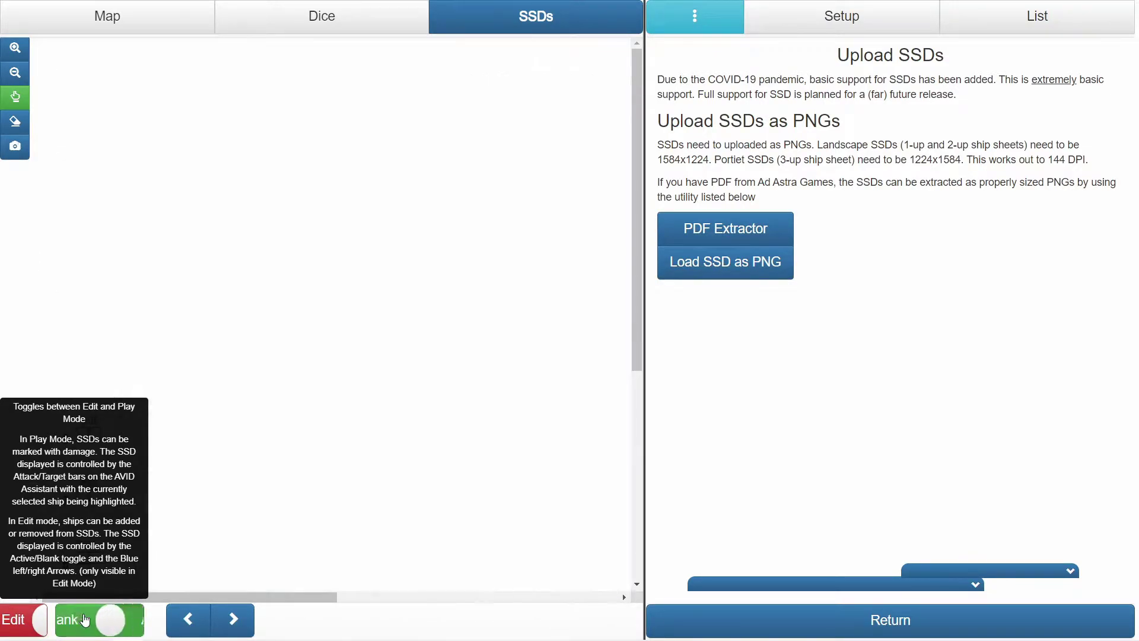
{"action": "left_click", "coordinate": [112, 625]}
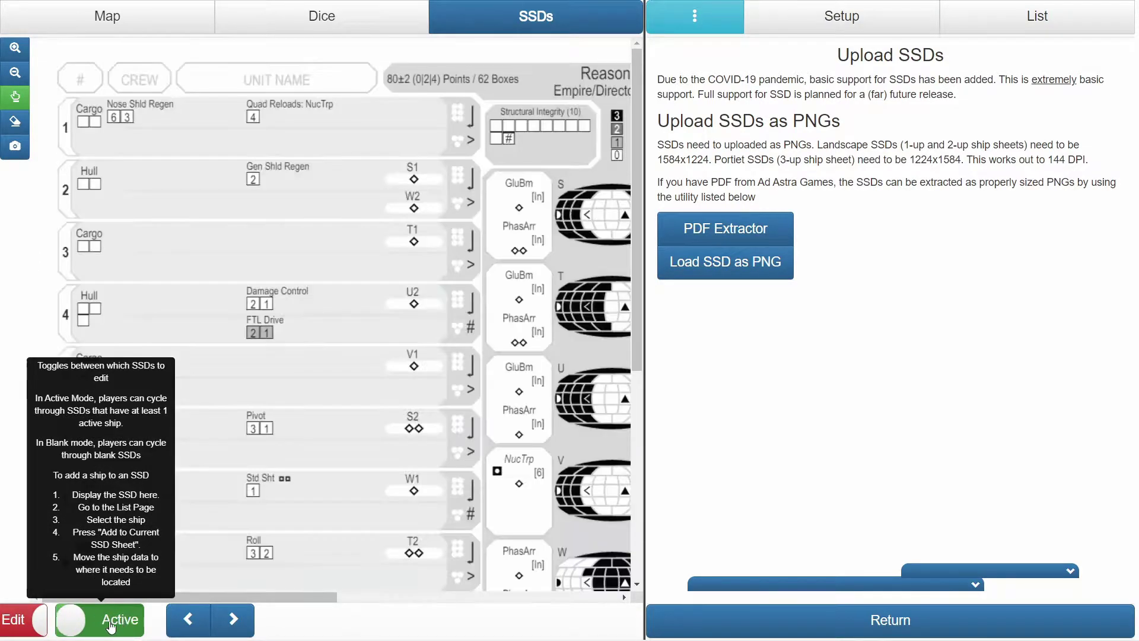
{"action": "left_click", "coordinate": [111, 627]}
{"action": "left_click", "coordinate": [110, 627]}
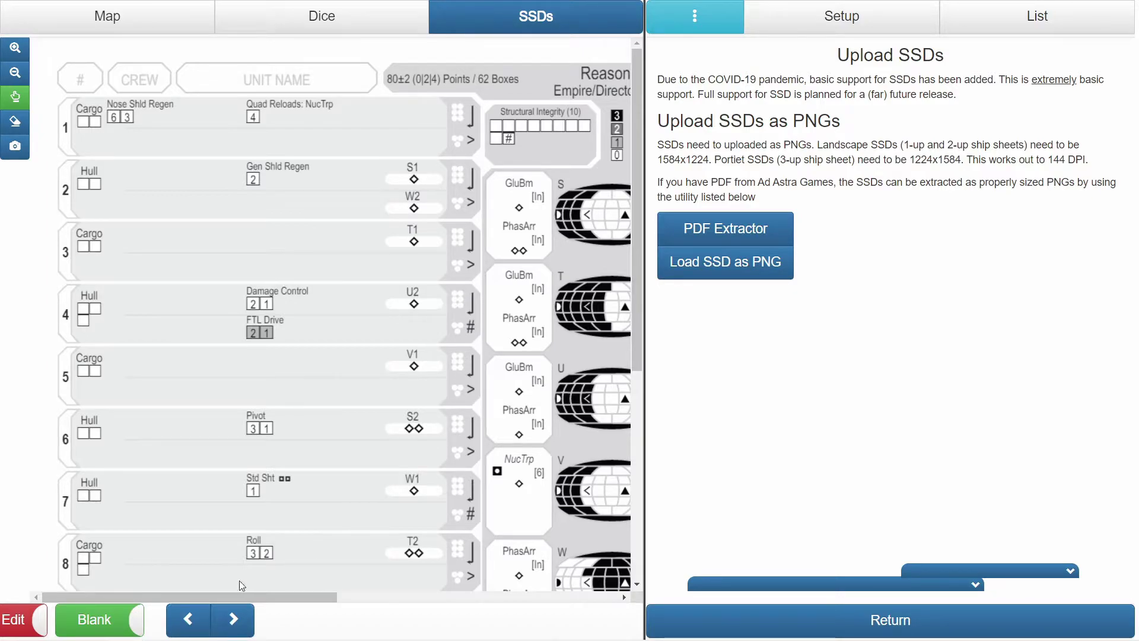
{"action": "left_click", "coordinate": [122, 612]}
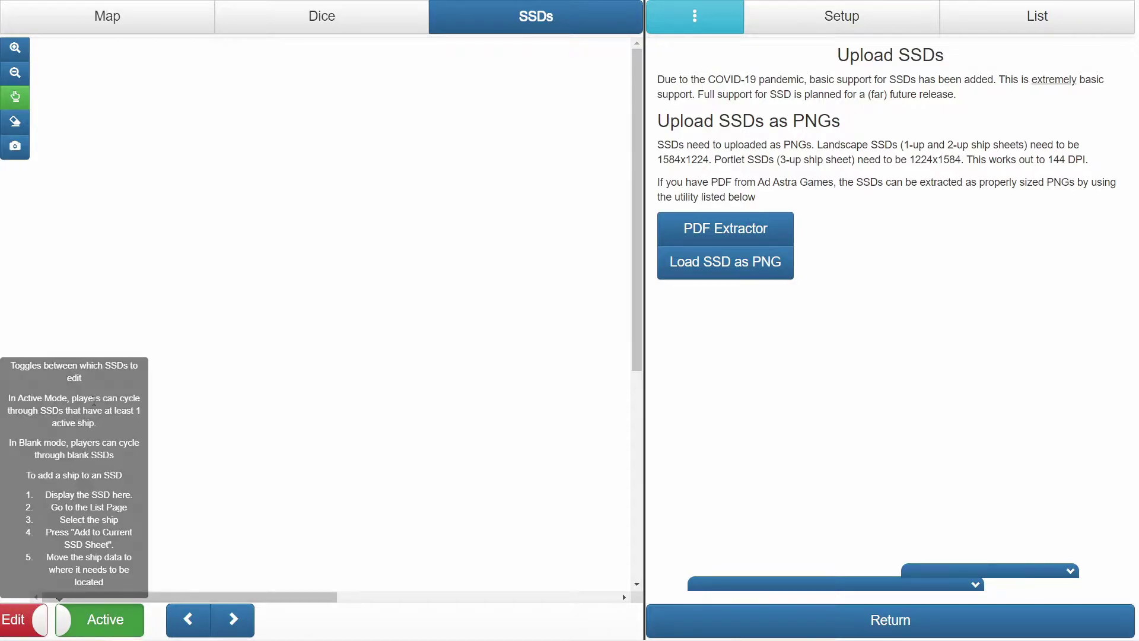
{"action": "left_click", "coordinate": [105, 617]}
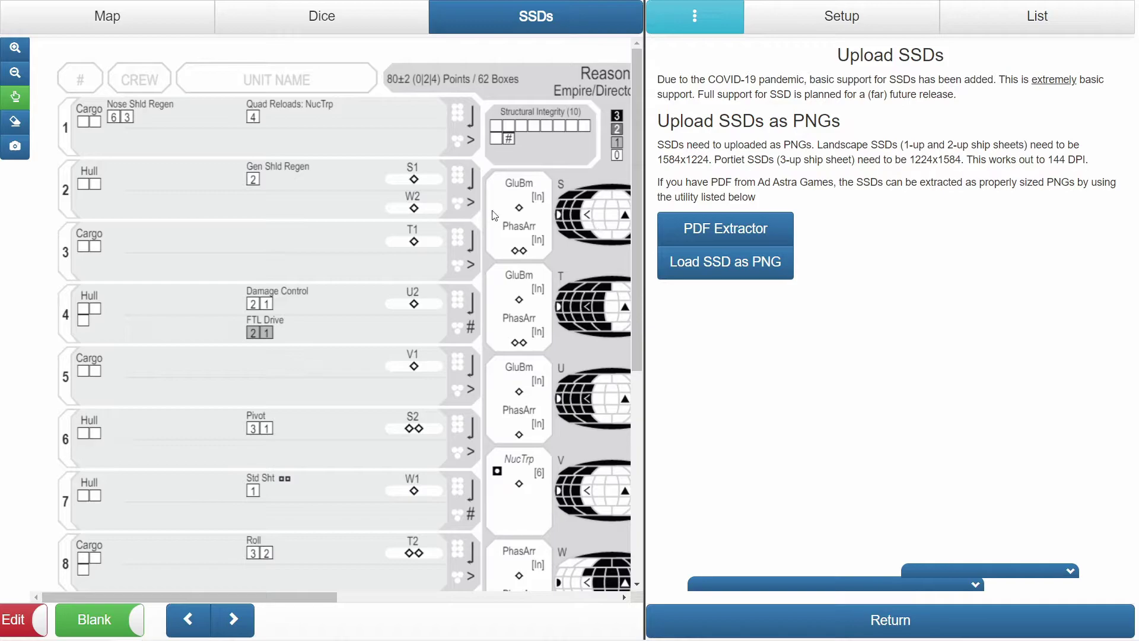
- Start adding a new ship with movement Mode 1 from the unit list, checking the mode on the Reason sheet
{"action": "left_click", "coordinate": [1023, 30]}
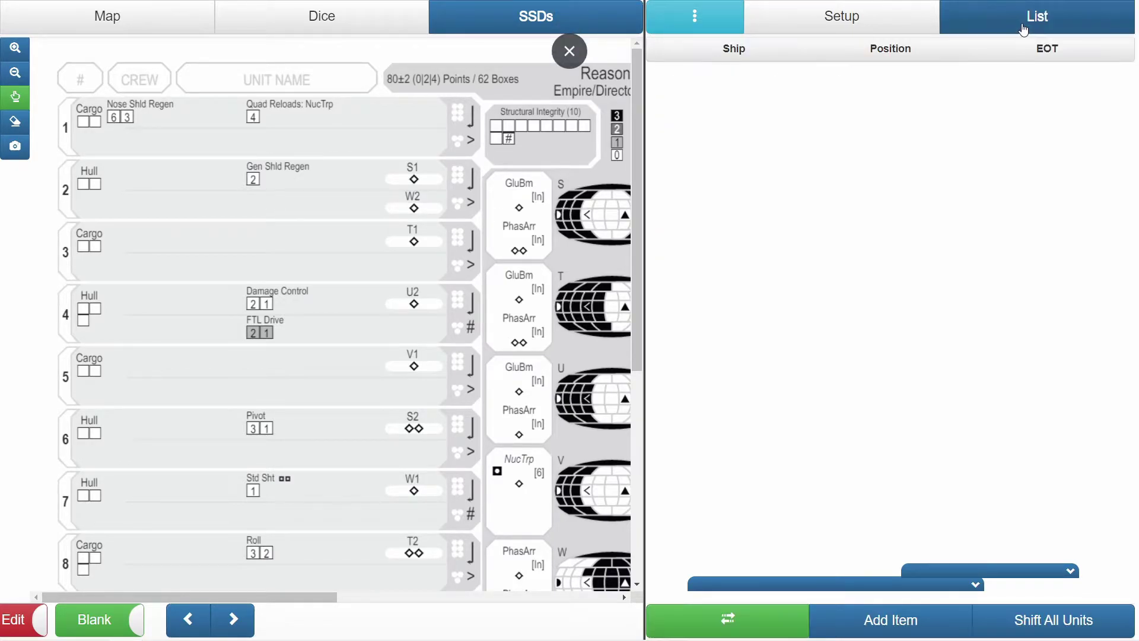
{"action": "left_click", "coordinate": [920, 625]}
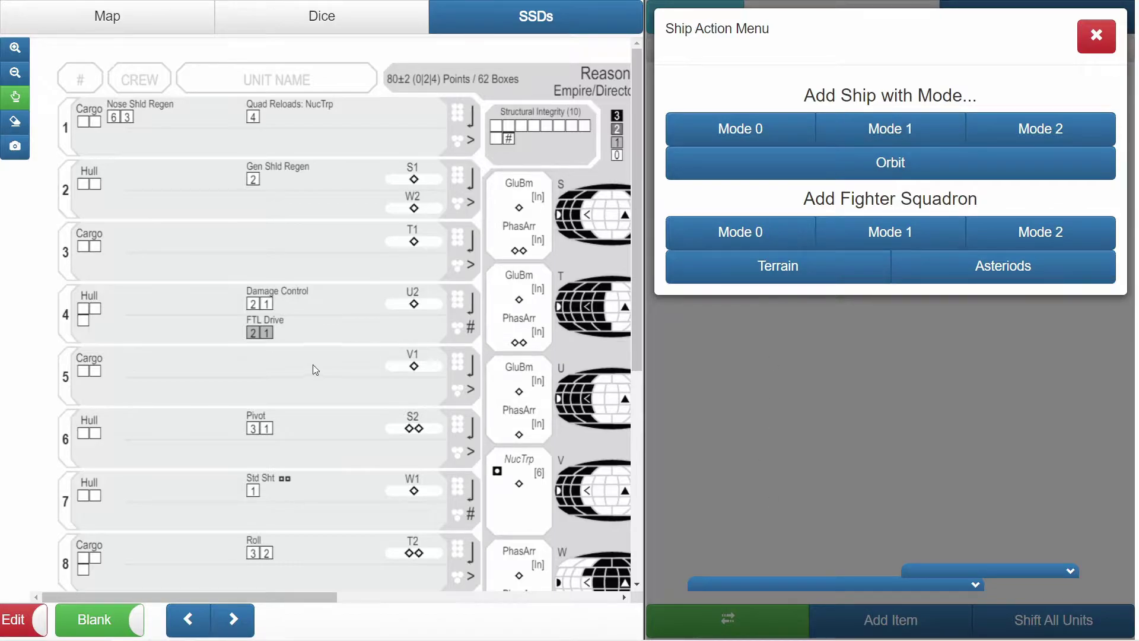
{"action": "scroll", "coordinate": [321, 367], "scroll_direction": "down", "scroll_amount": 5}
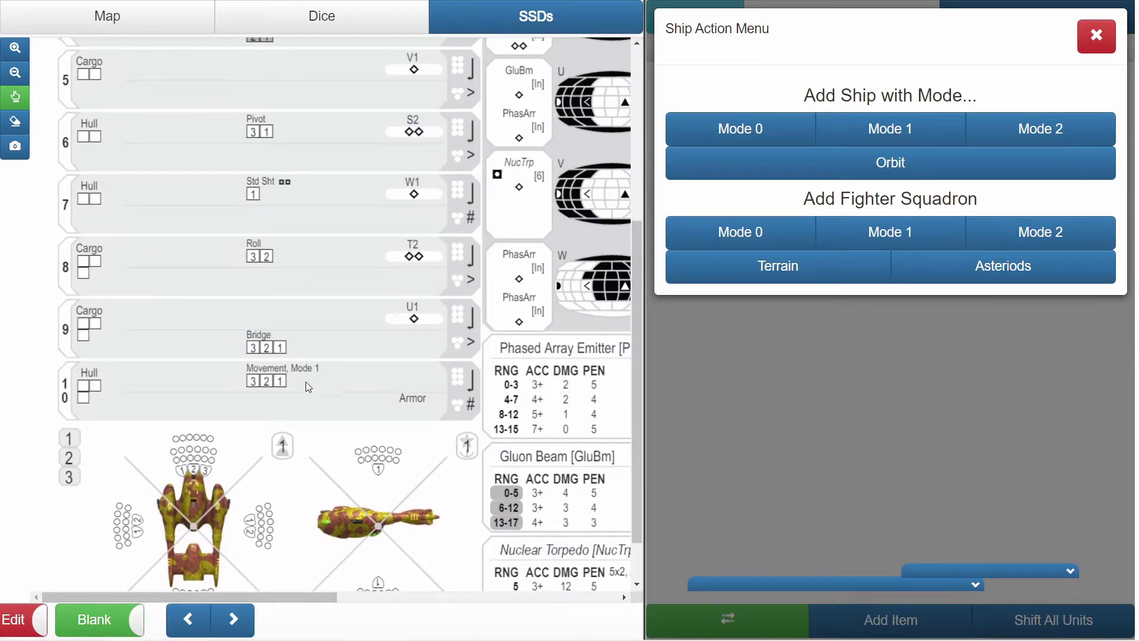
{"action": "left_click", "coordinate": [880, 139]}
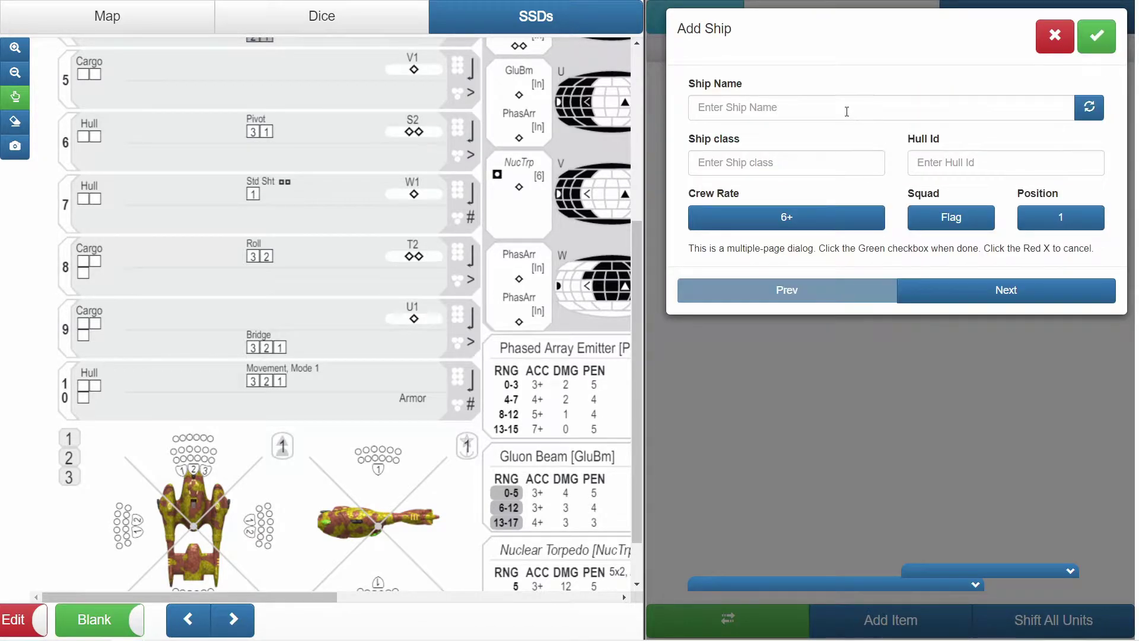
- Generate random names for the new ship until its name is Galatea
{"action": "left_click", "coordinate": [846, 111]}
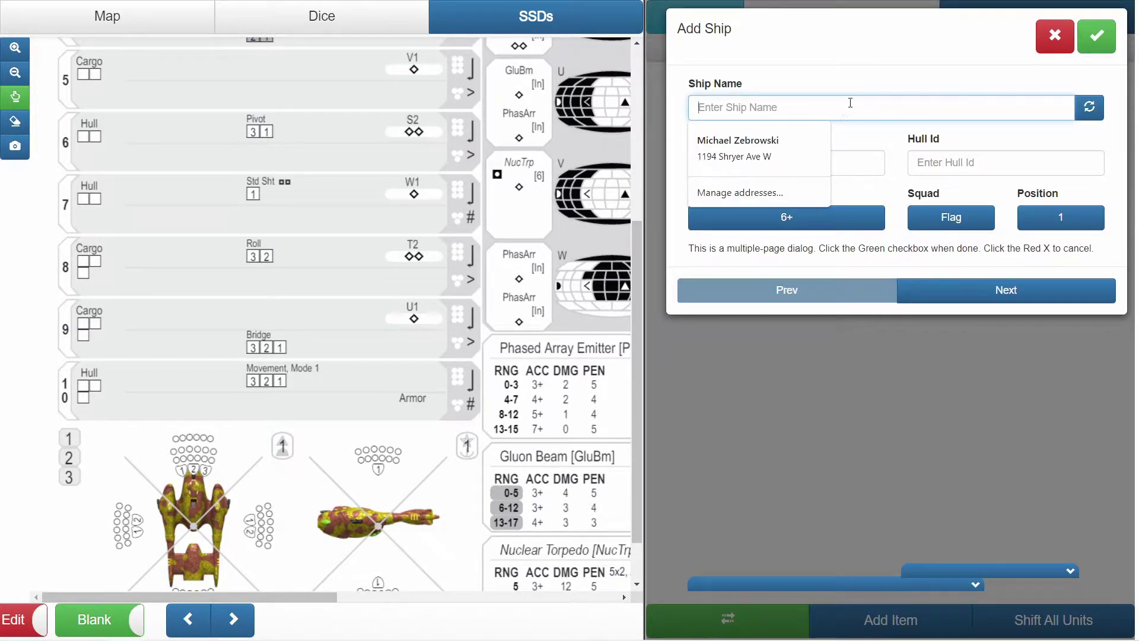
{"action": "left_click", "coordinate": [880, 80]}
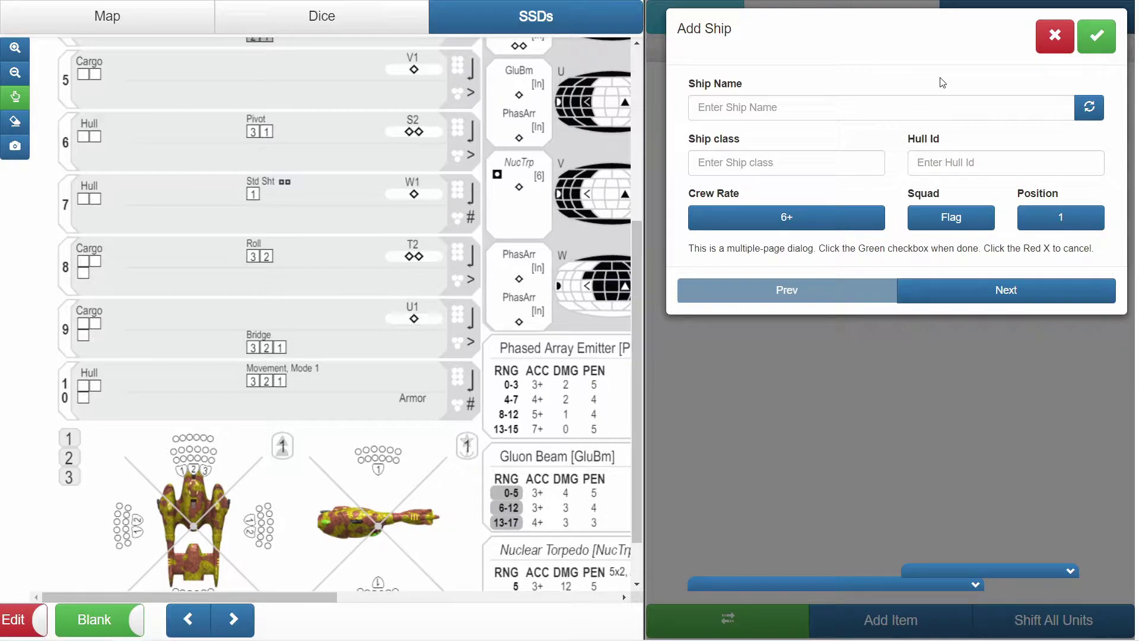
{"action": "left_click", "coordinate": [1094, 108]}
{"action": "left_click", "coordinate": [1095, 108]}
{"action": "left_click", "coordinate": [1095, 108]}
{"action": "left_click", "coordinate": [1095, 108]}
{"action": "left_click", "coordinate": [1094, 108]}
{"action": "left_click", "coordinate": [1094, 108]}
{"action": "left_click", "coordinate": [1095, 108]}
{"action": "left_click", "coordinate": [1094, 108]}
{"action": "left_click", "coordinate": [1095, 108]}
{"action": "left_click", "coordinate": [1095, 108]}
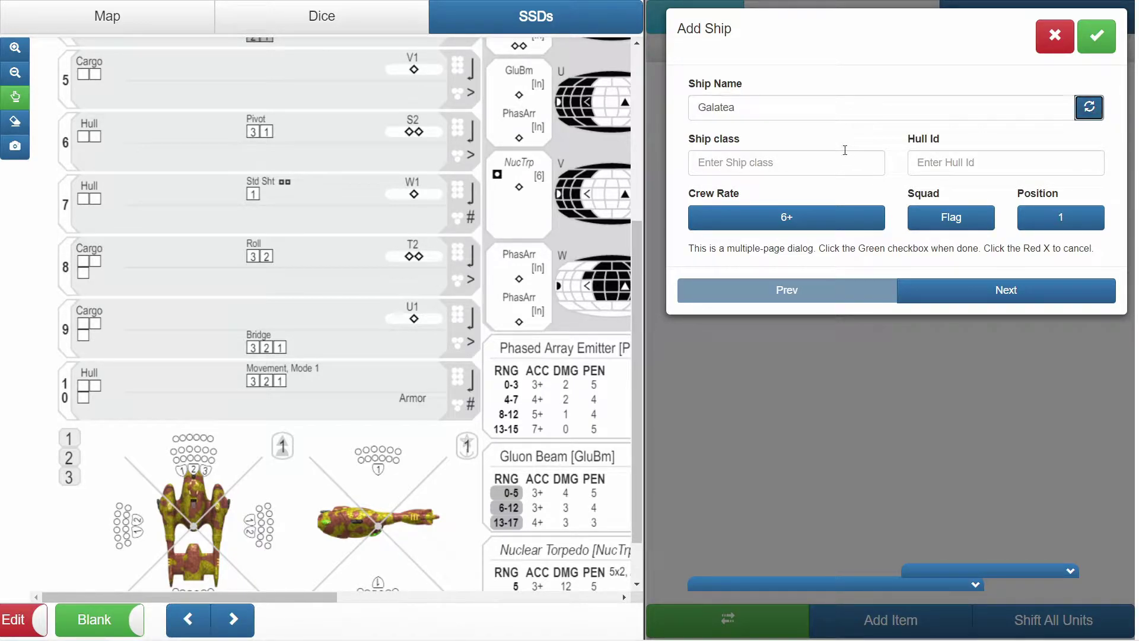
- Set the ship class to Reason and the hull ID to 001
{"action": "scroll", "coordinate": [433, 280], "scroll_direction": "up", "scroll_amount": 5}
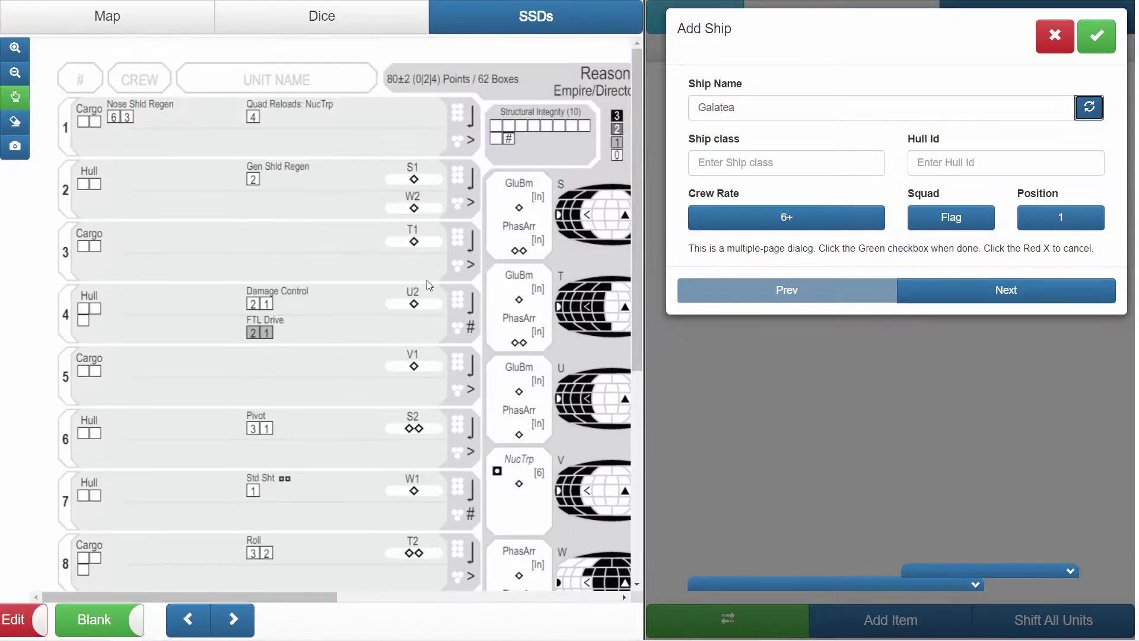
{"action": "left_click", "coordinate": [753, 166]}
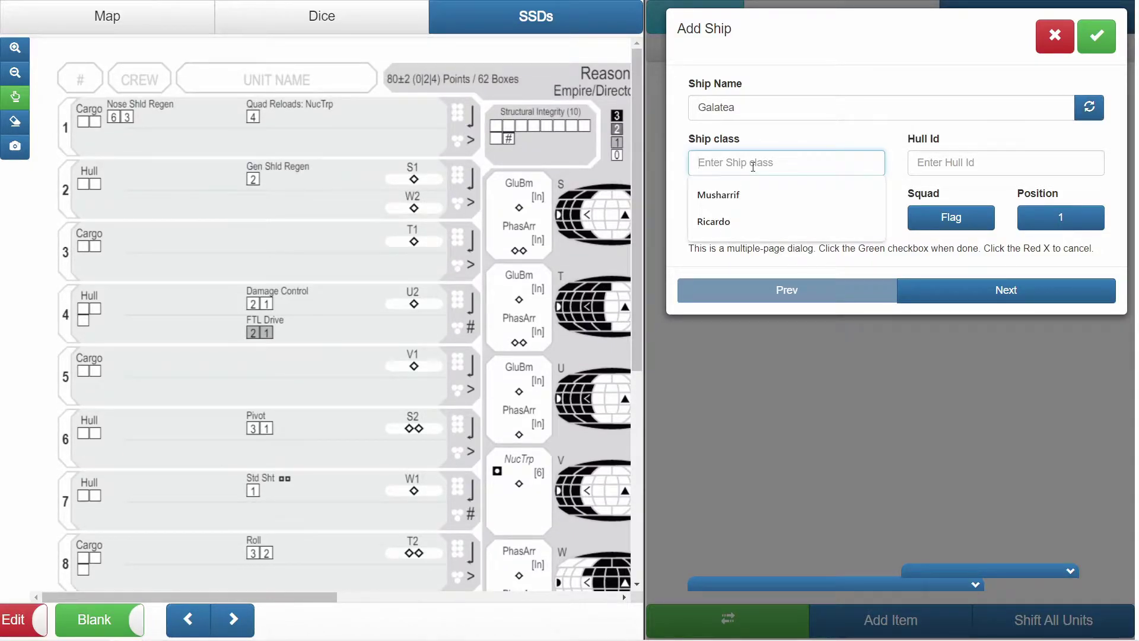
{"action": "type", "text": "Reason"}
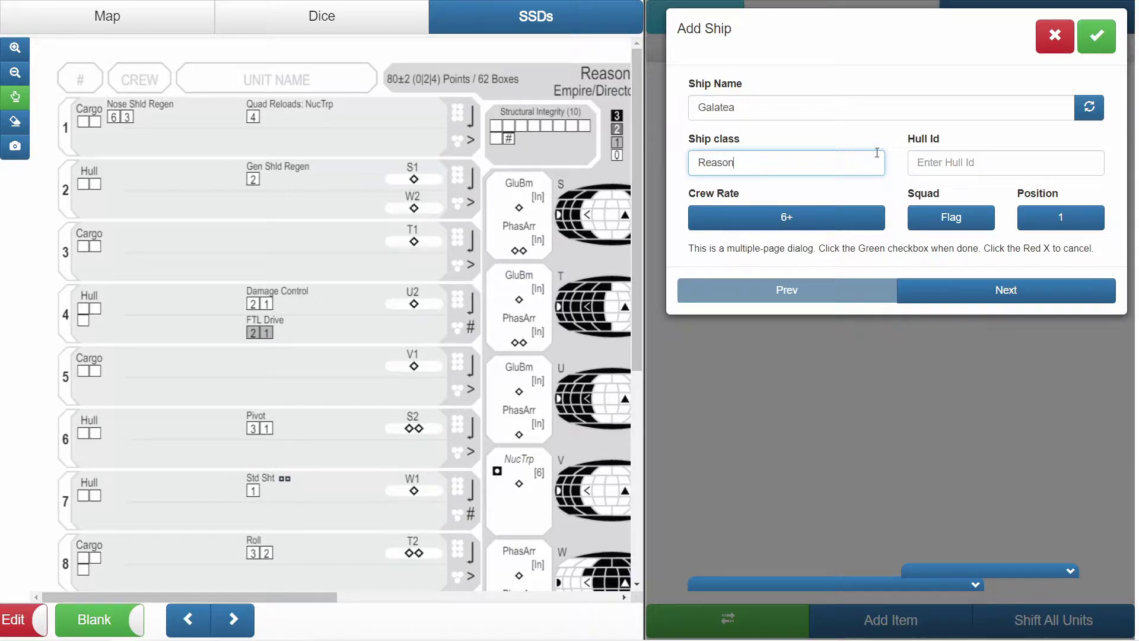
{"action": "left_click", "coordinate": [933, 159]}
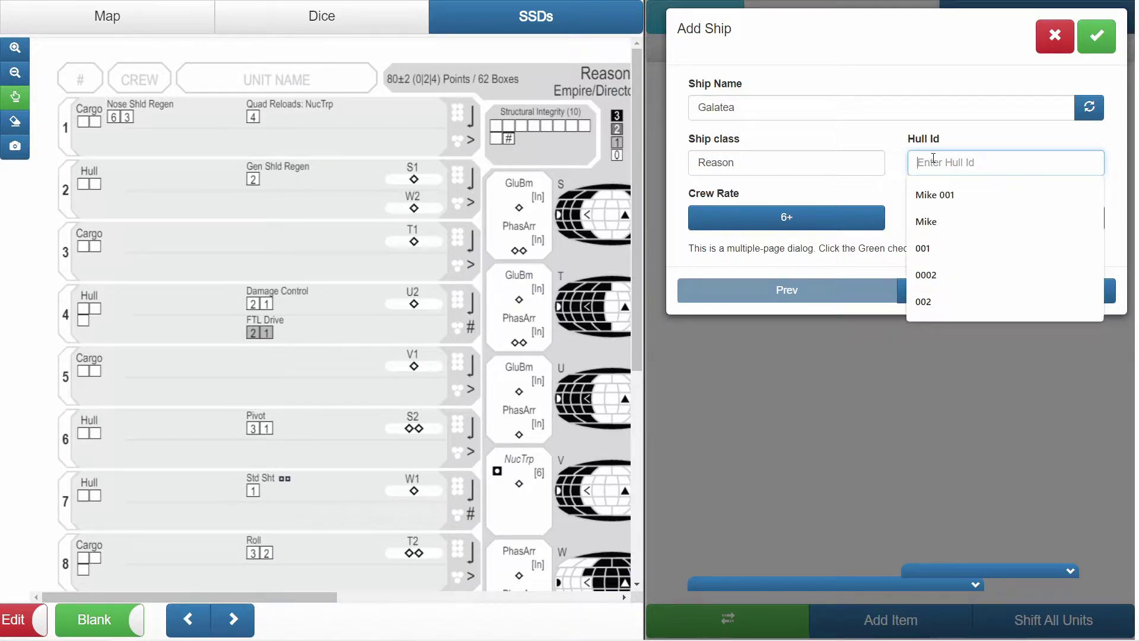
{"action": "type", "text": "001"}
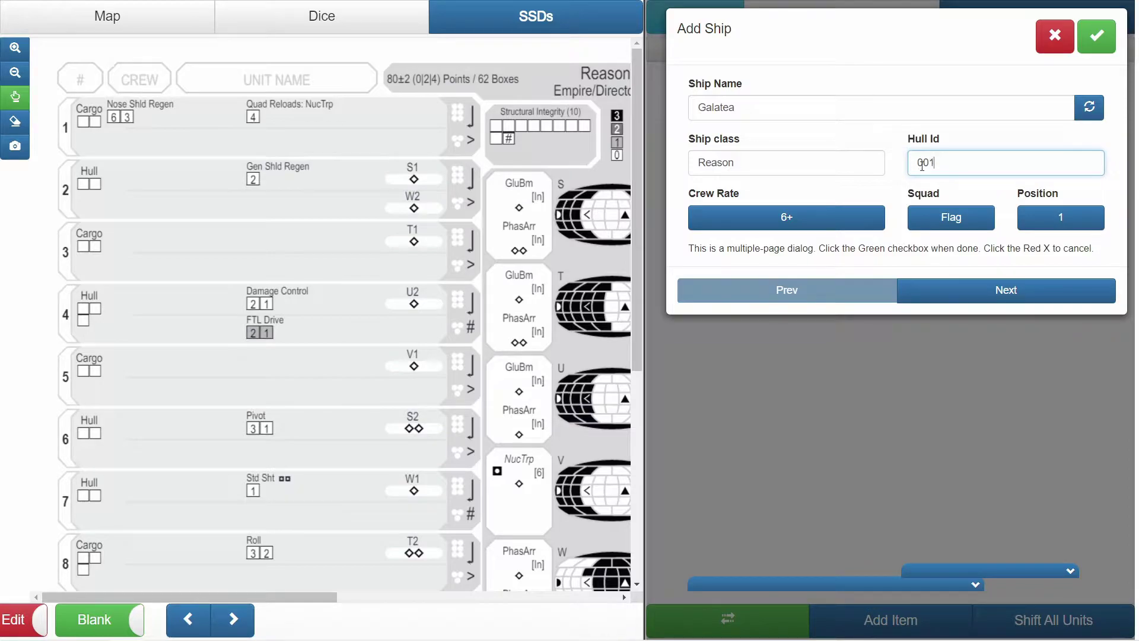
{"action": "left_click", "coordinate": [779, 246]}
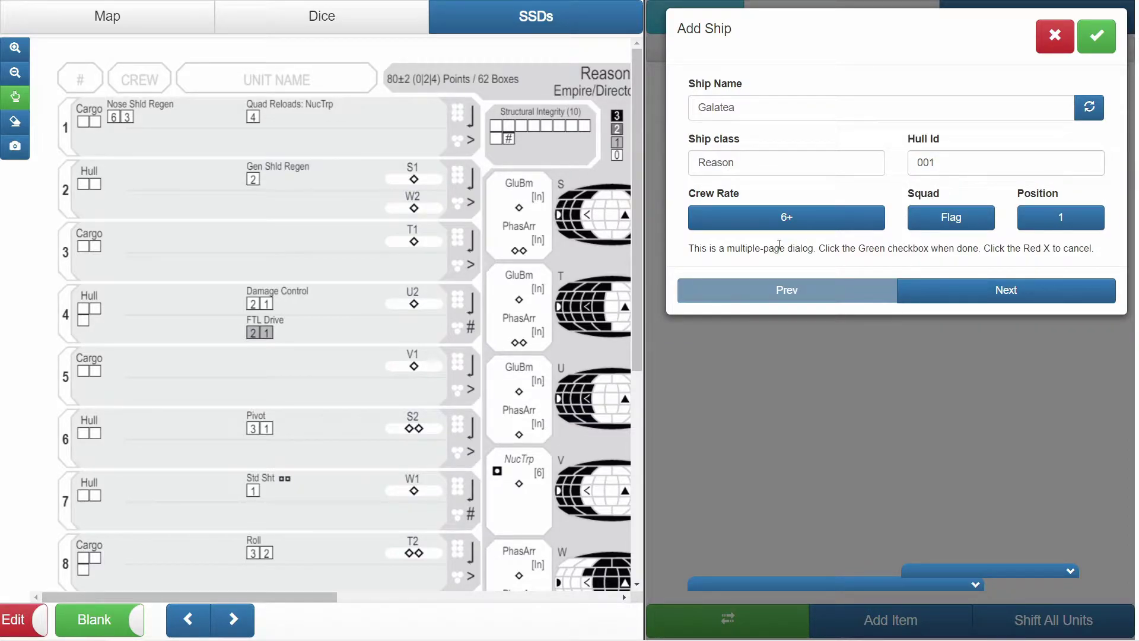
- Check the crew rating, squadron and position choices, keeping crew rate 6, squad Flag and position 1
{"action": "left_click", "coordinate": [786, 221]}
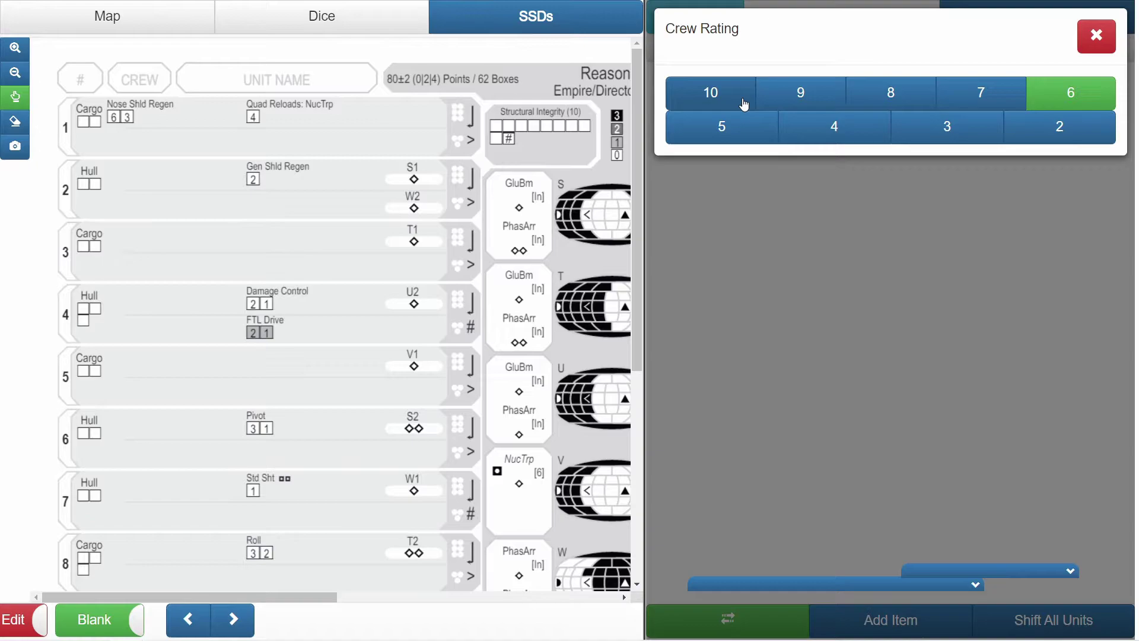
{"action": "left_click", "coordinate": [1050, 102]}
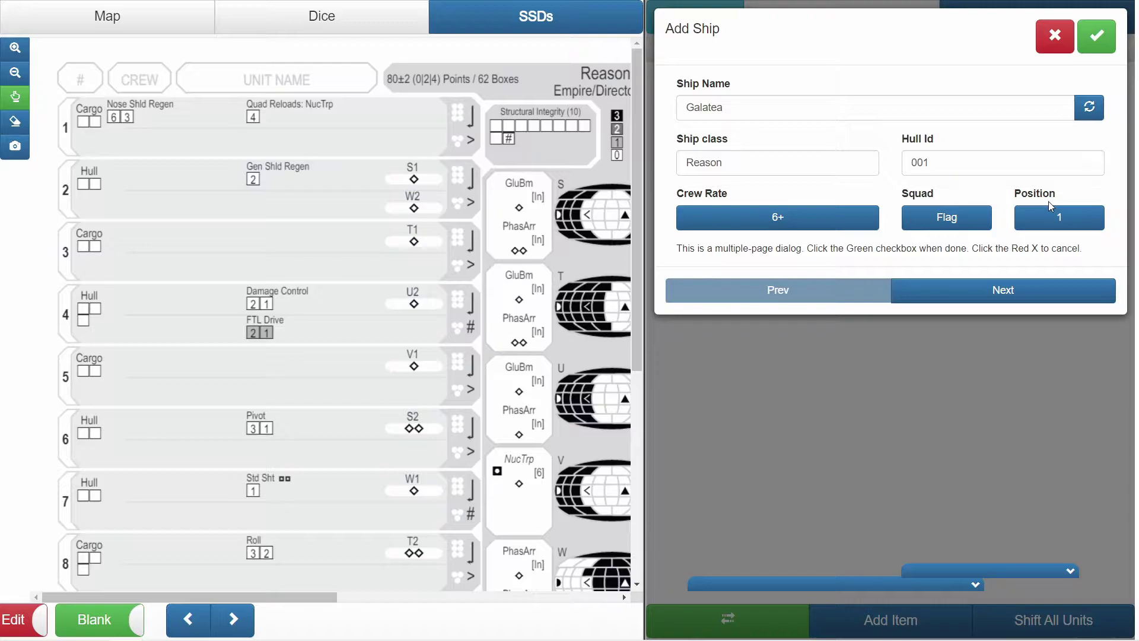
{"action": "left_click", "coordinate": [938, 219]}
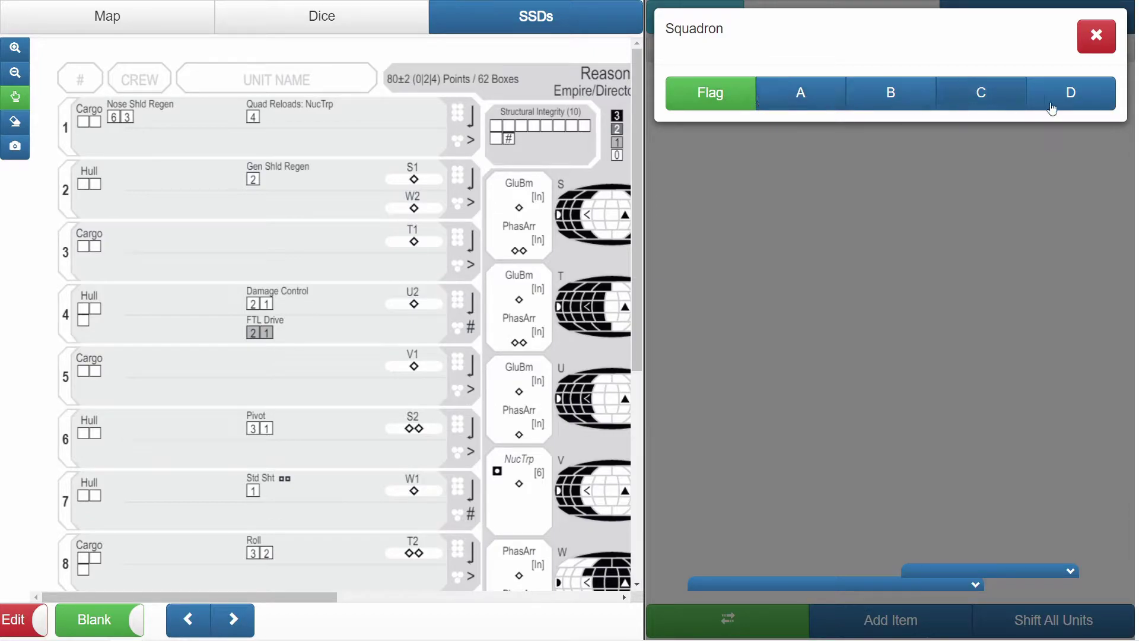
{"action": "left_click", "coordinate": [1097, 36]}
{"action": "left_click", "coordinate": [1066, 221]}
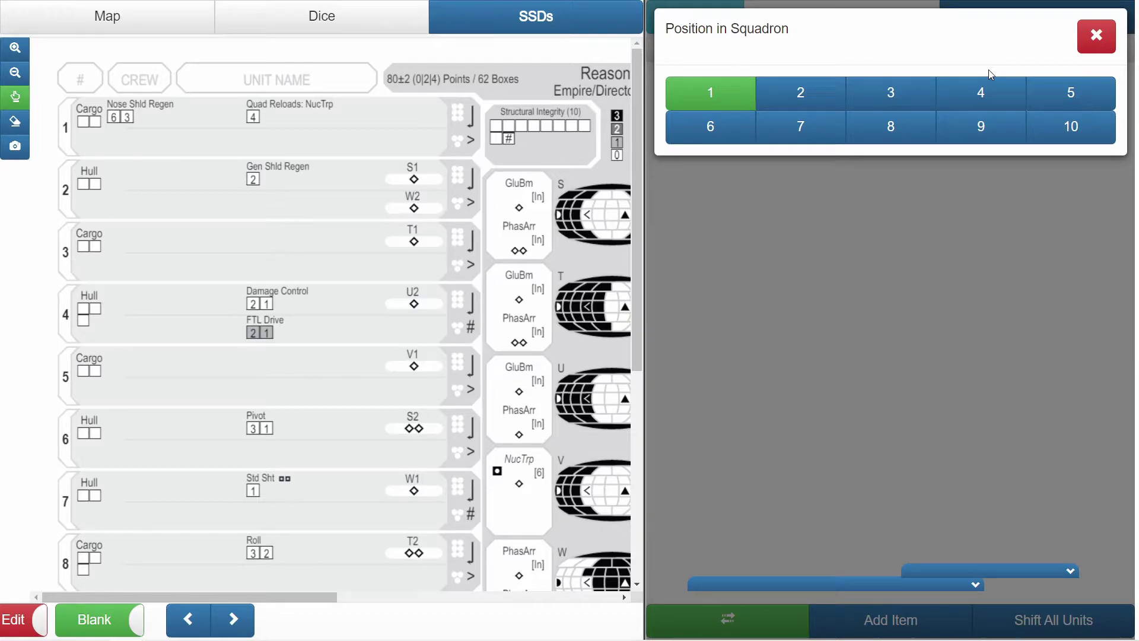
{"action": "left_click", "coordinate": [1097, 37]}
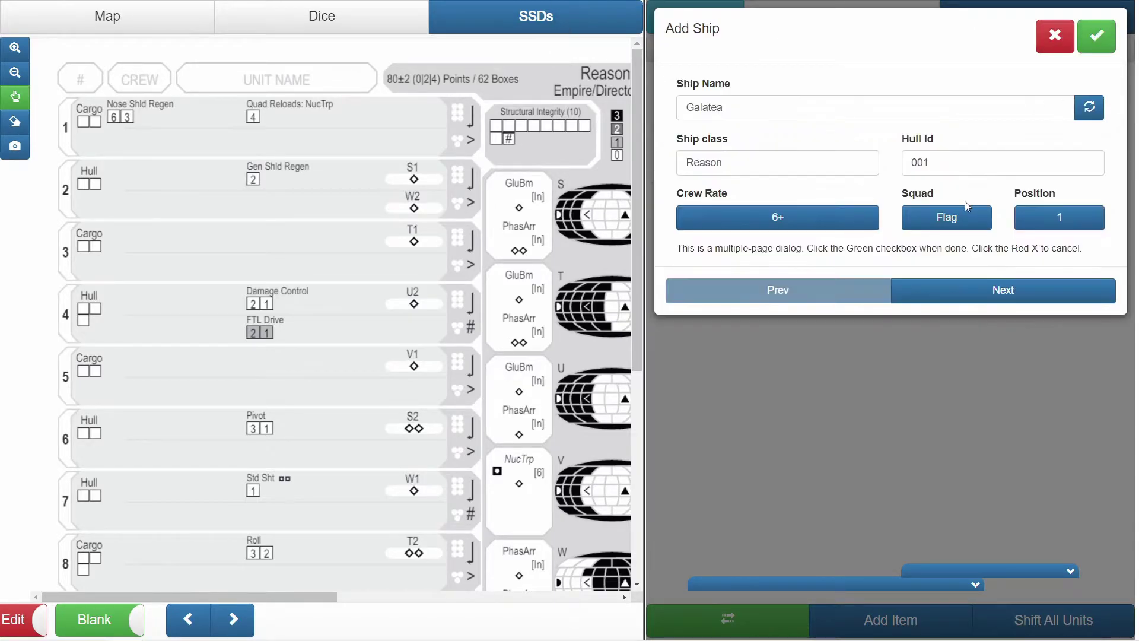
- Set the ship's maneuver stats to Pivot 3, Roll 3 and Move 3, matching the Reason sheet
{"action": "left_click", "coordinate": [1003, 291]}
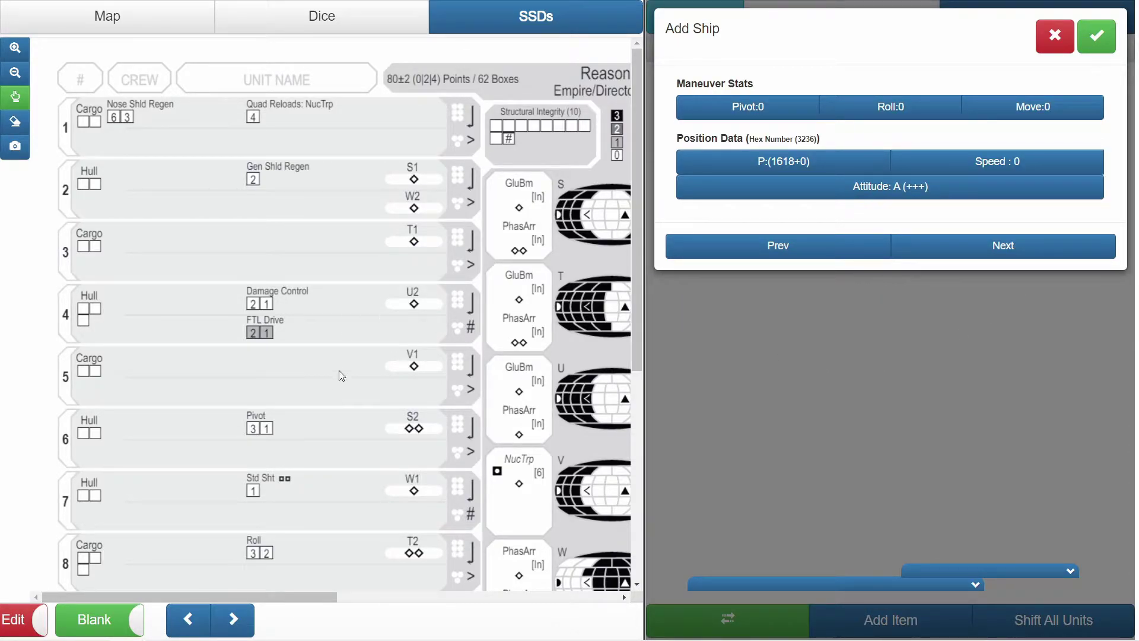
{"action": "scroll", "coordinate": [340, 401], "scroll_direction": "down", "scroll_amount": 3}
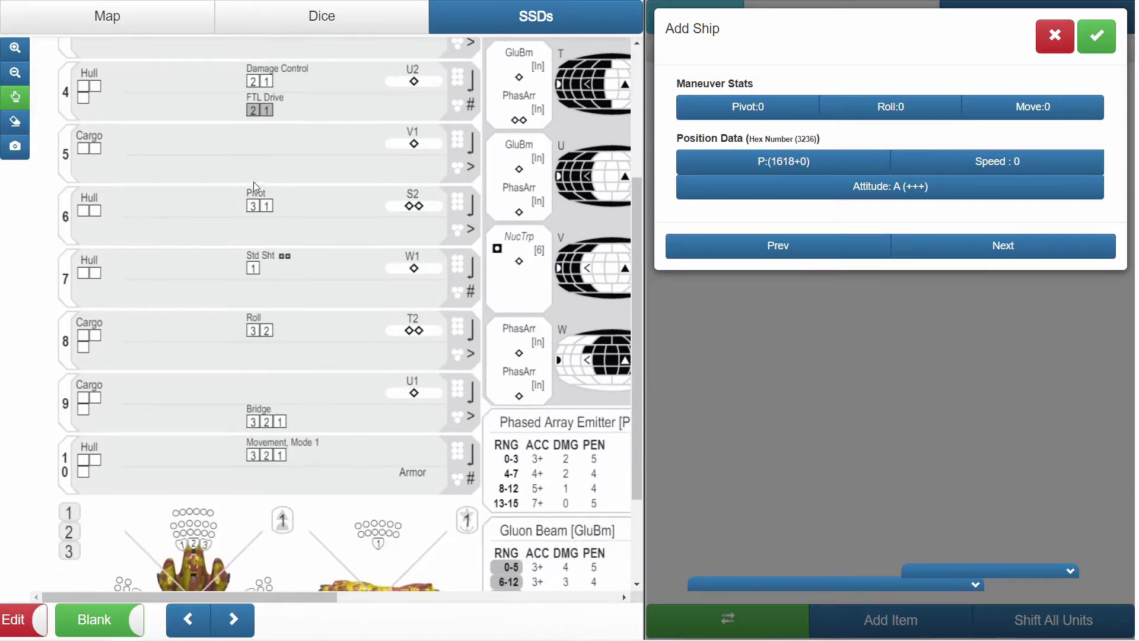
{"action": "left_click", "coordinate": [750, 110]}
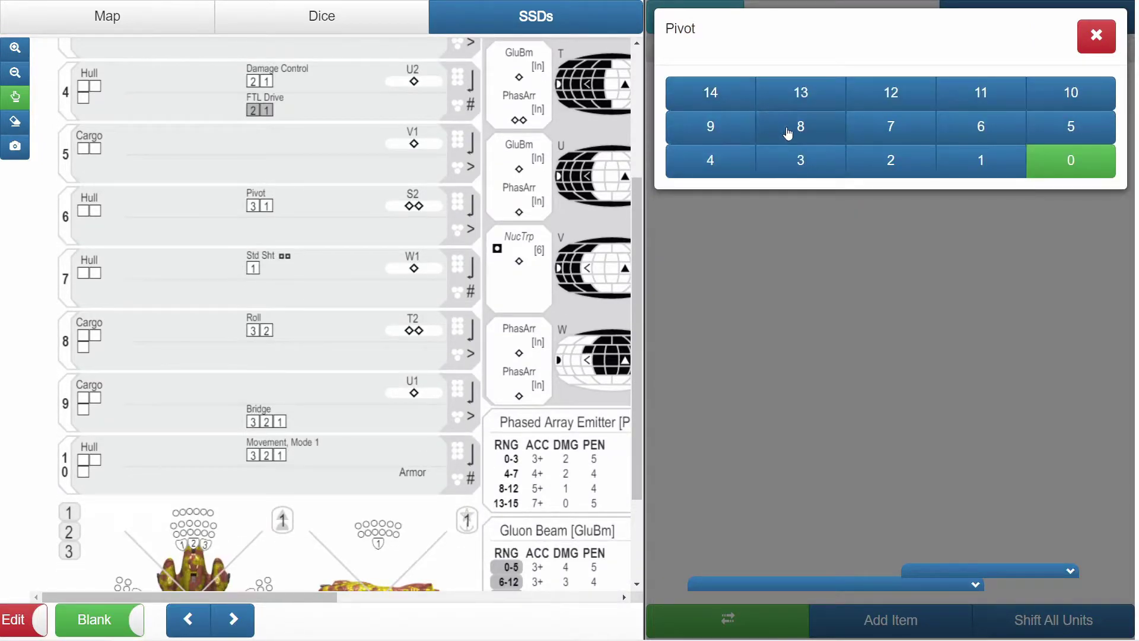
{"action": "left_click", "coordinate": [843, 157]}
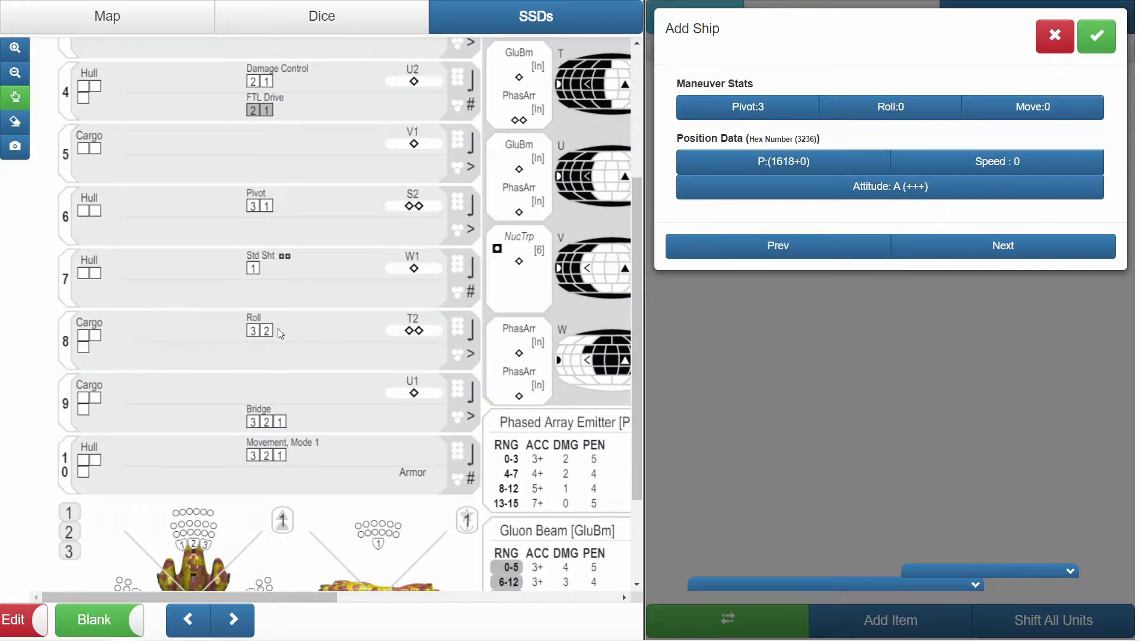
{"action": "left_click", "coordinate": [840, 116]}
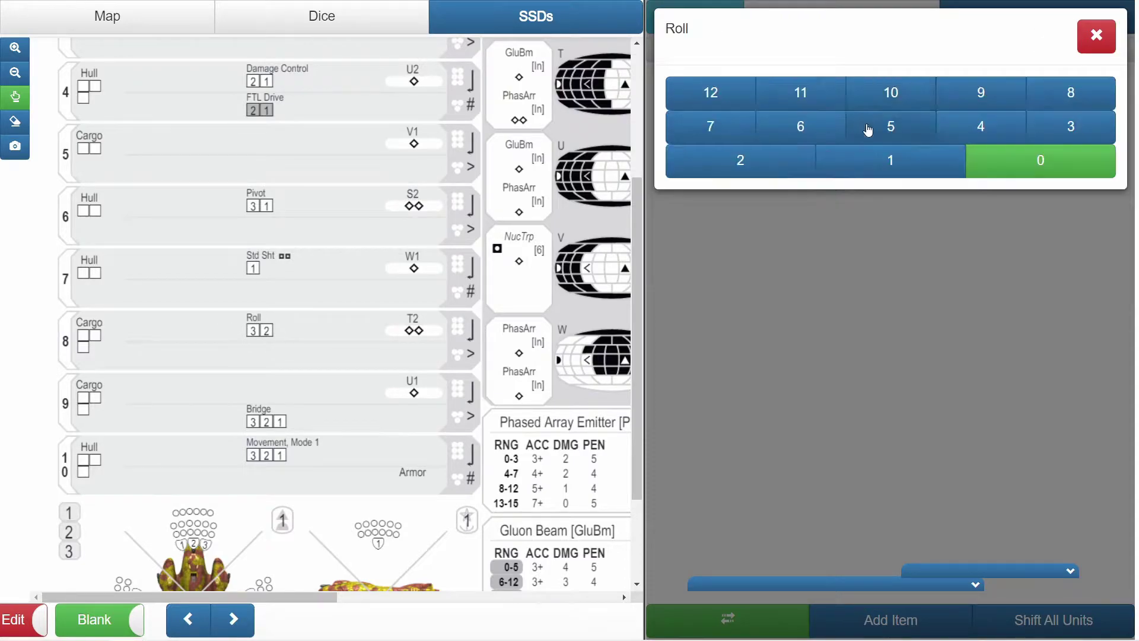
{"action": "left_click", "coordinate": [1040, 136]}
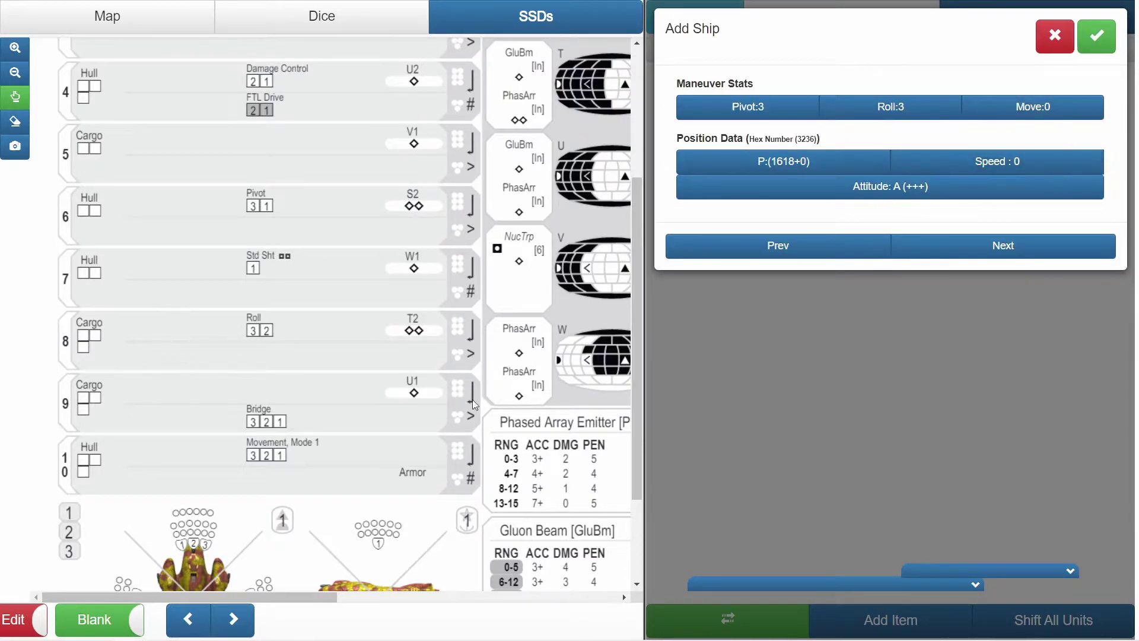
{"action": "left_click", "coordinate": [1018, 110]}
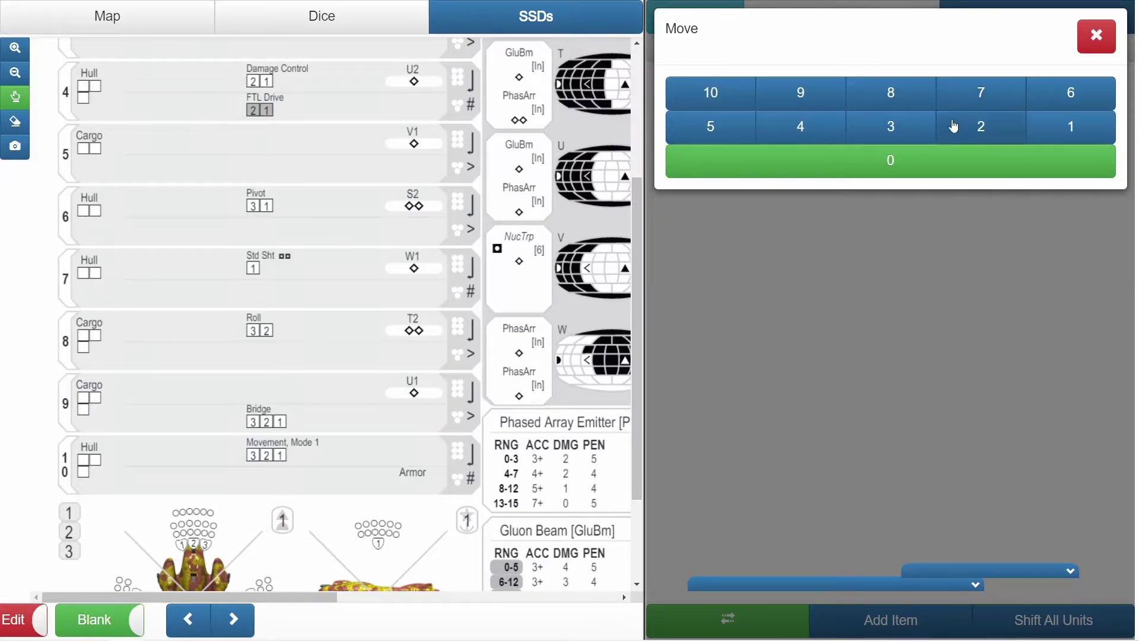
{"action": "left_click", "coordinate": [912, 130]}
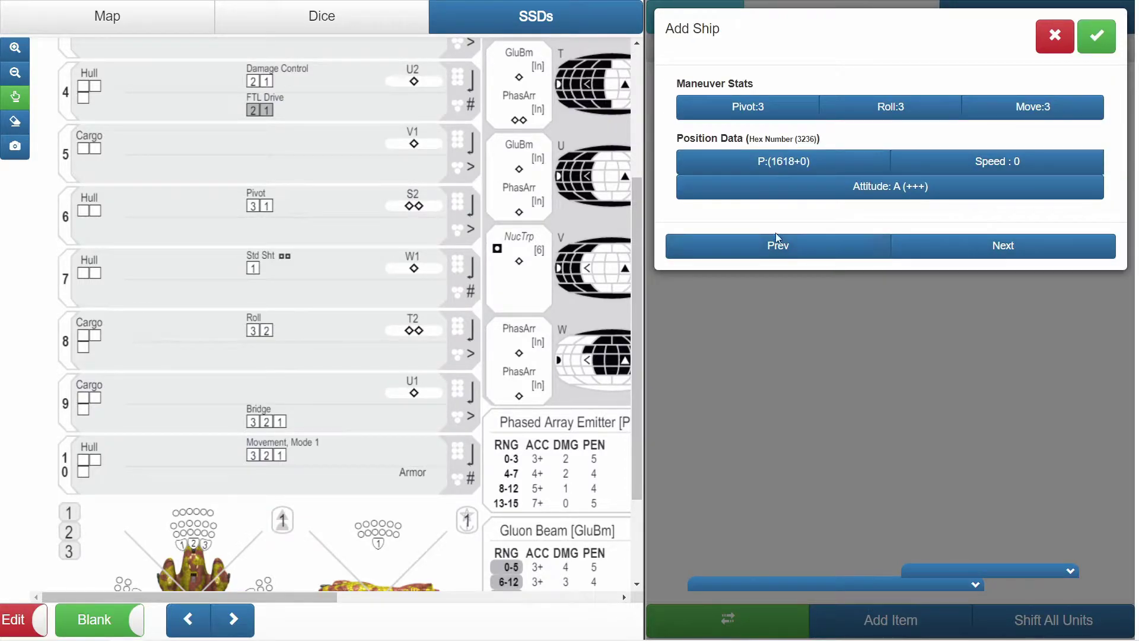
- Show the hex map and enter 1212+10 as the ship's position
{"action": "left_click", "coordinate": [140, 18]}
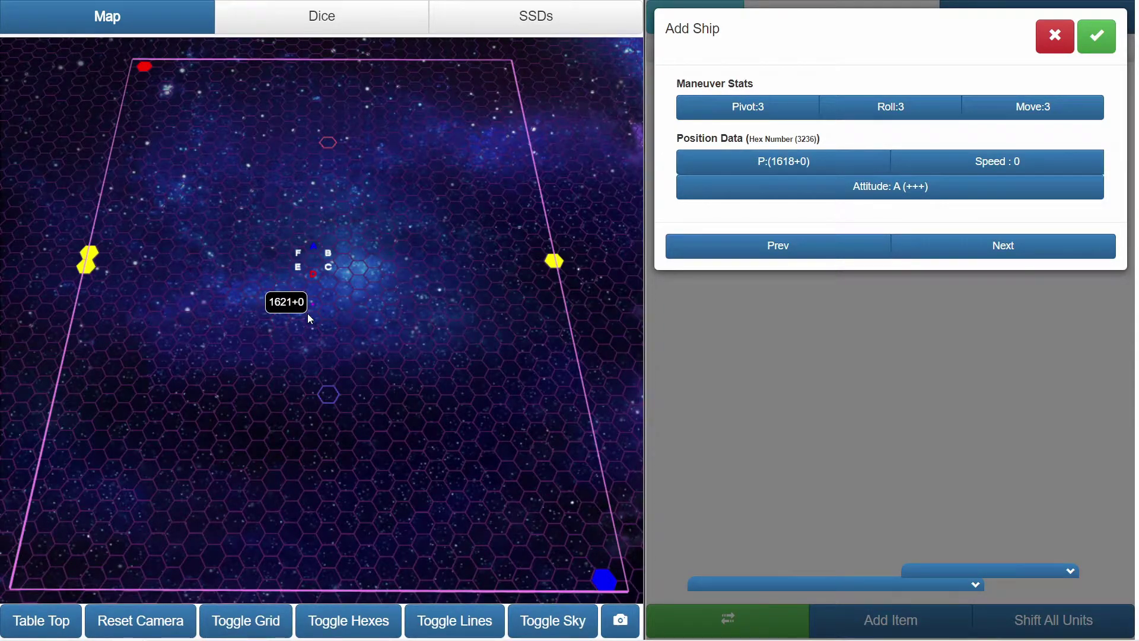
{"action": "left_click", "coordinate": [807, 171]}
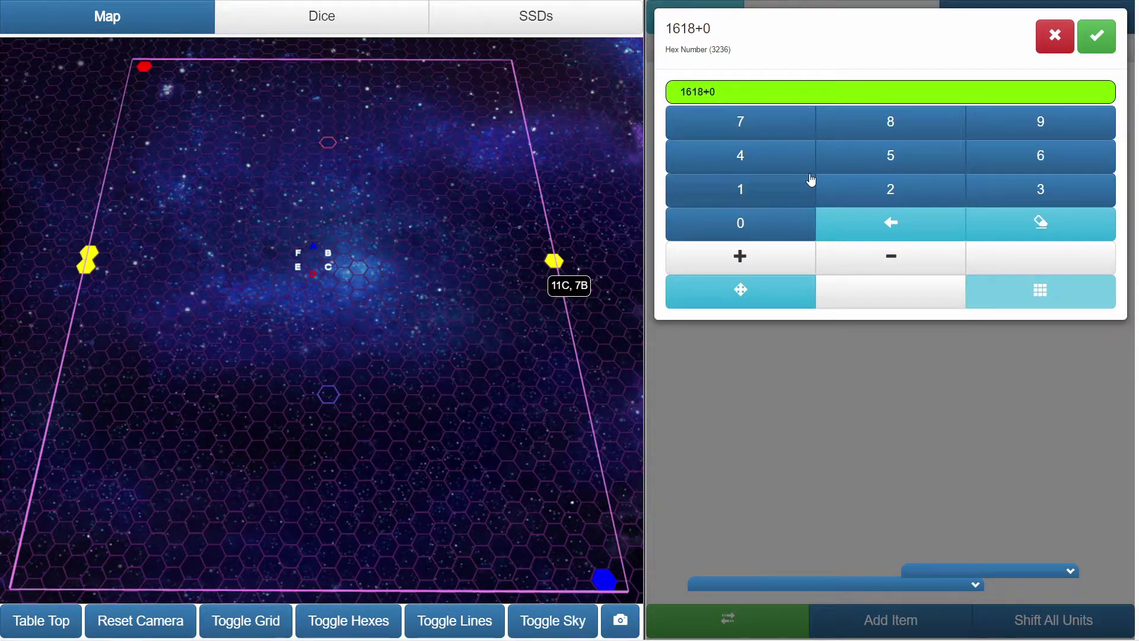
{"action": "left_click", "coordinate": [793, 196]}
{"action": "left_click", "coordinate": [848, 193]}
{"action": "left_click", "coordinate": [795, 190]}
{"action": "left_click", "coordinate": [885, 188]}
{"action": "left_click", "coordinate": [778, 252]}
{"action": "left_click", "coordinate": [777, 200]}
{"action": "left_click", "coordinate": [789, 228]}
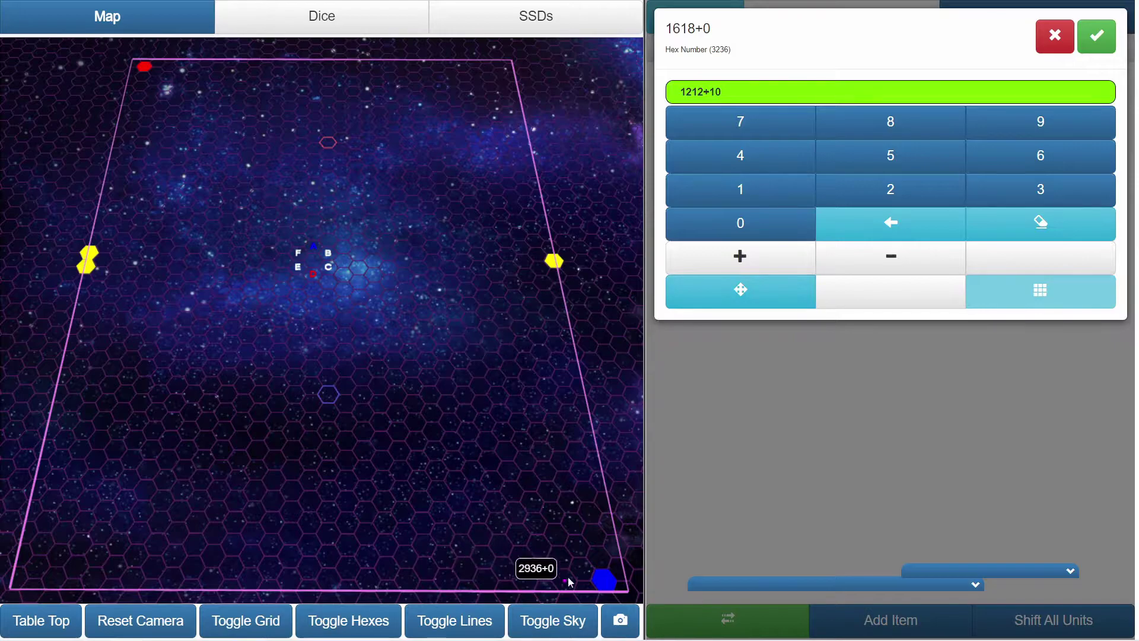
- Set the ship's position to 2934+10, picking hex 2934 on the map, and set its speed to 4
{"action": "left_click", "coordinate": [576, 541]}
{"action": "left_click", "coordinate": [276, 417]}
{"action": "left_click_drag", "start_coordinate": [227, 259], "coordinate": [258, 431]}
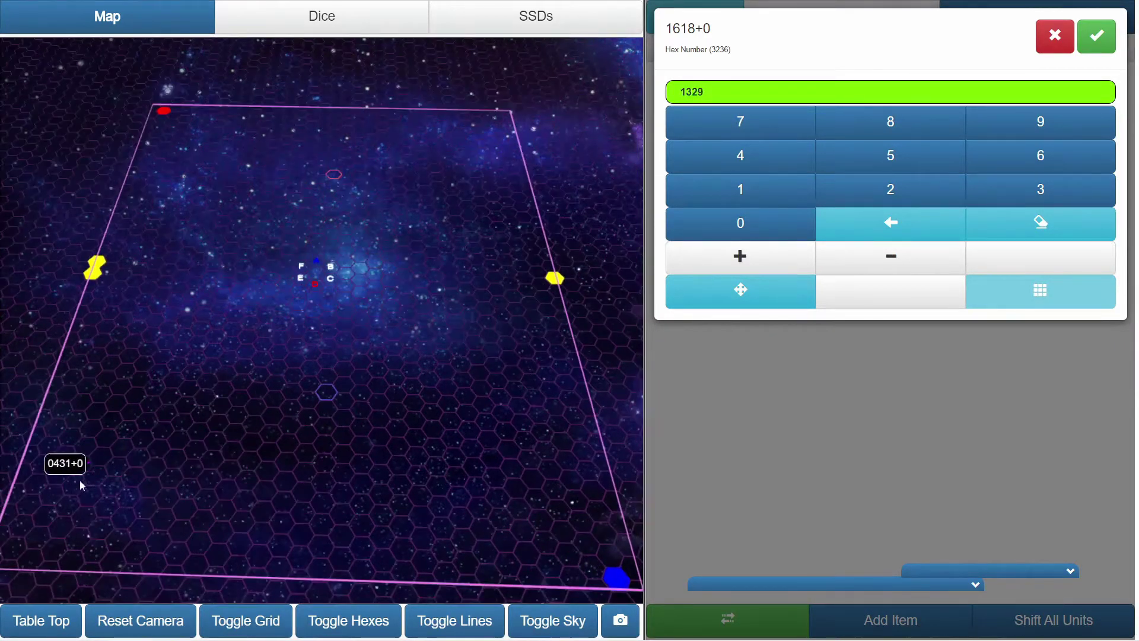
{"action": "left_click", "coordinate": [564, 538]}
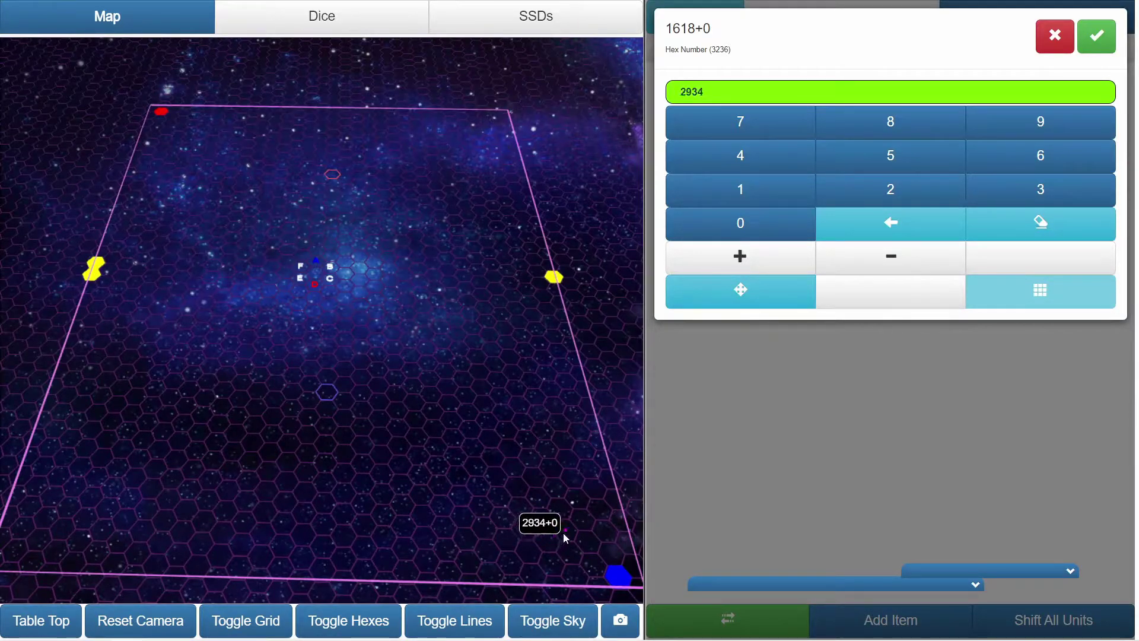
{"action": "left_click", "coordinate": [792, 271]}
{"action": "left_click", "coordinate": [765, 198]}
{"action": "left_click", "coordinate": [760, 235]}
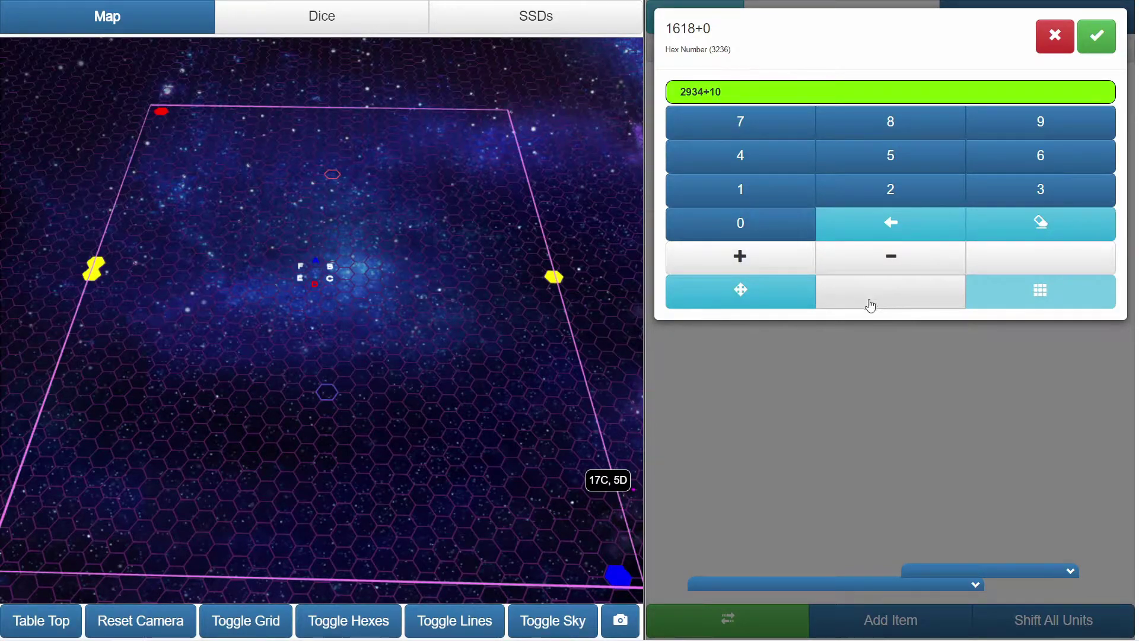
{"action": "left_click", "coordinate": [1098, 40]}
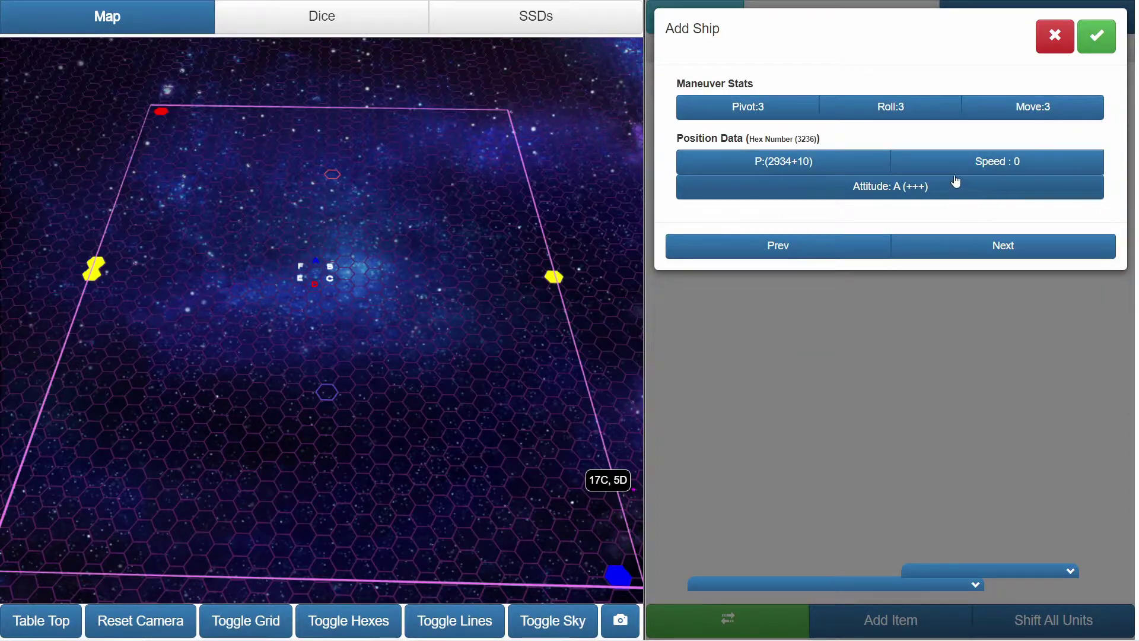
{"action": "left_click", "coordinate": [956, 169]}
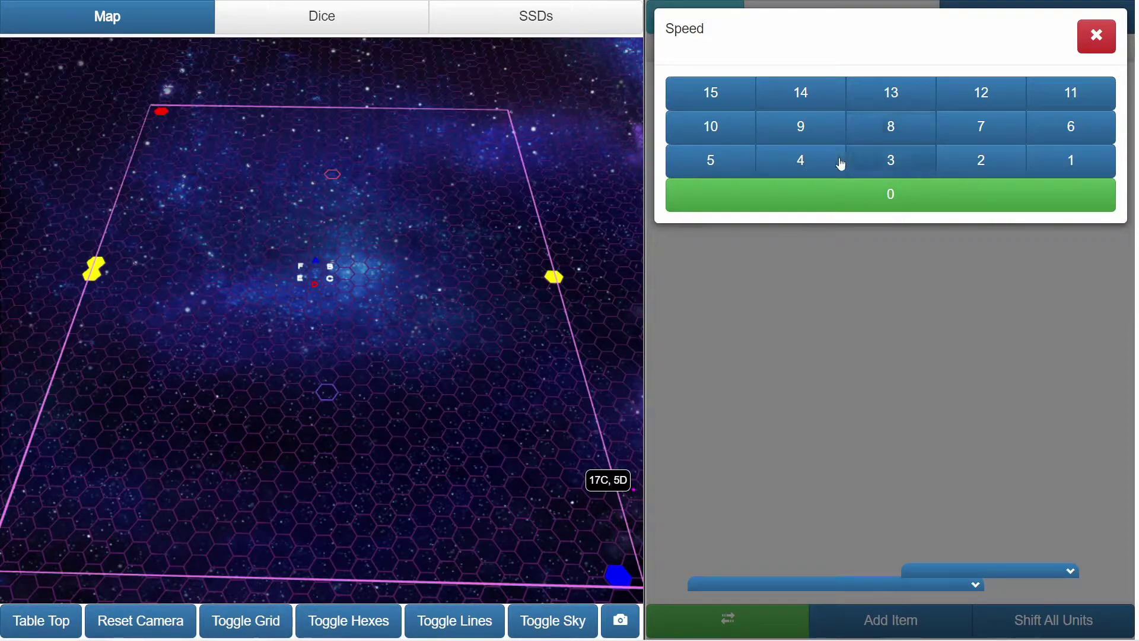
{"action": "left_click", "coordinate": [817, 168]}
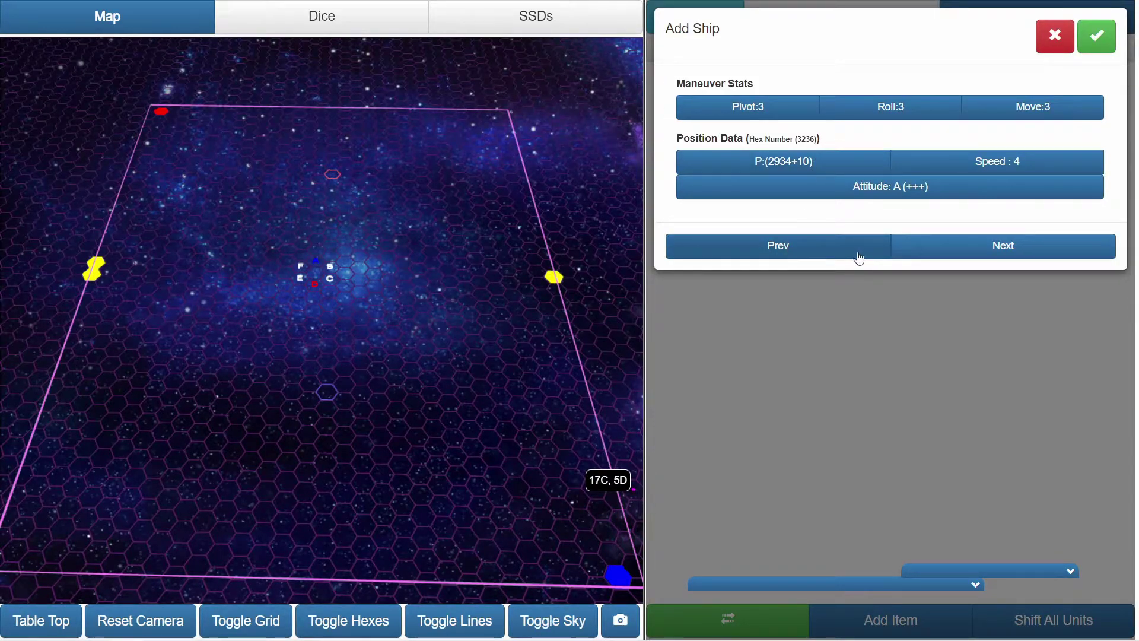
- Set the ship's attitude to AF+ (CD++) by rotating the AVID and tilting its nose to the A/F window
{"action": "left_click", "coordinate": [874, 188]}
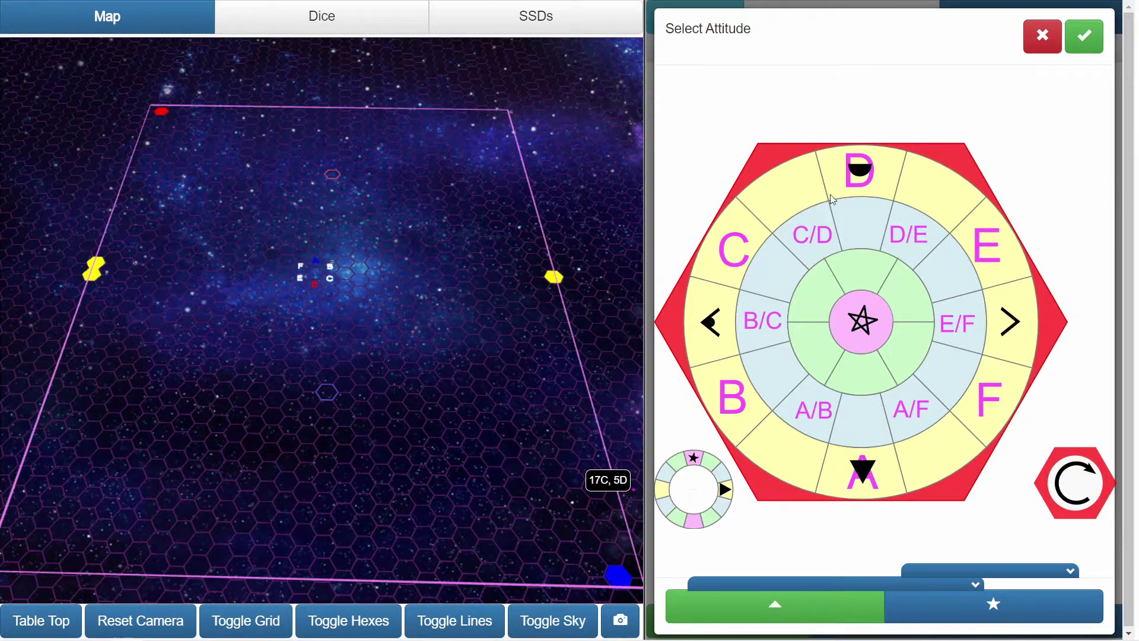
{"action": "left_click", "coordinate": [1061, 487]}
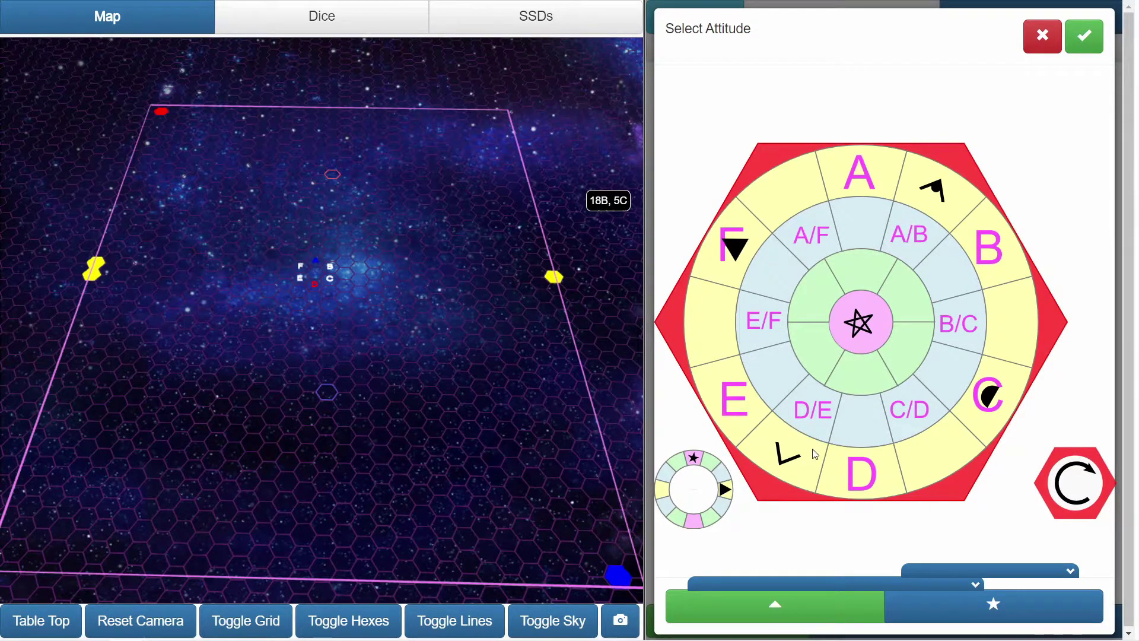
{"action": "left_click", "coordinate": [813, 231]}
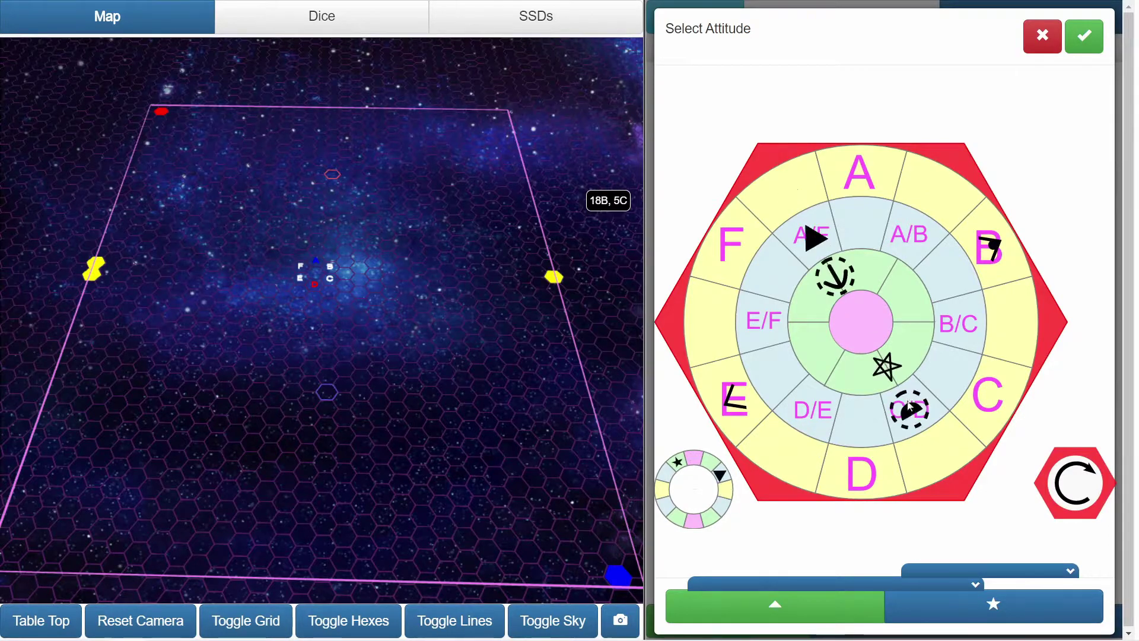
{"action": "left_click", "coordinate": [1102, 38]}
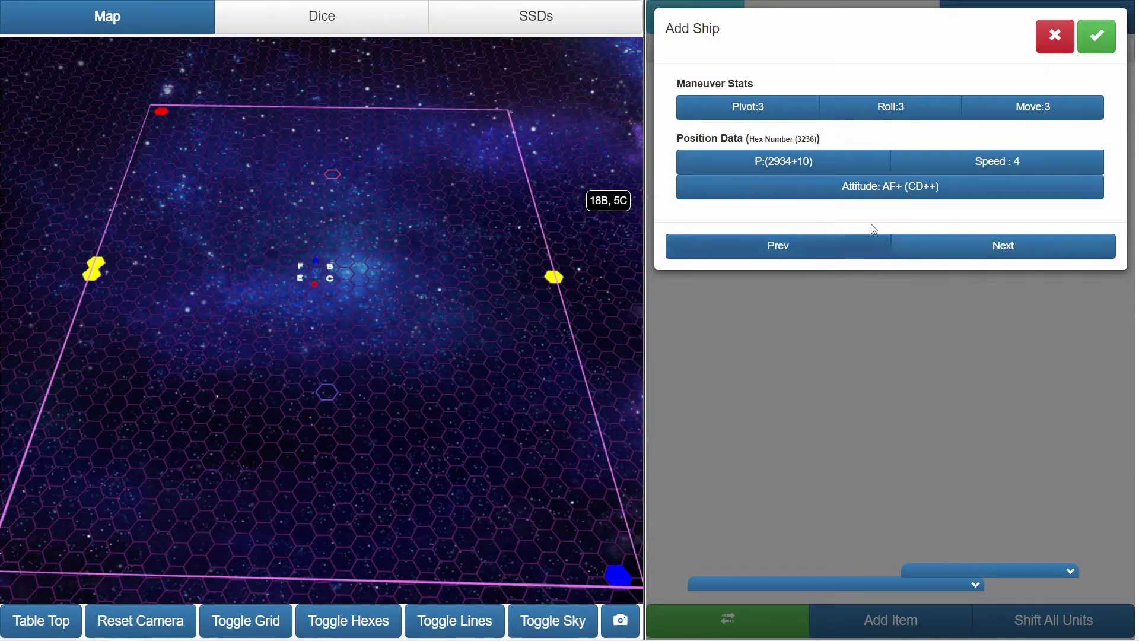
- Set all three of the ship's profile modifiers to +1, matching the Reason SSD sheet
{"action": "left_click", "coordinate": [963, 249]}
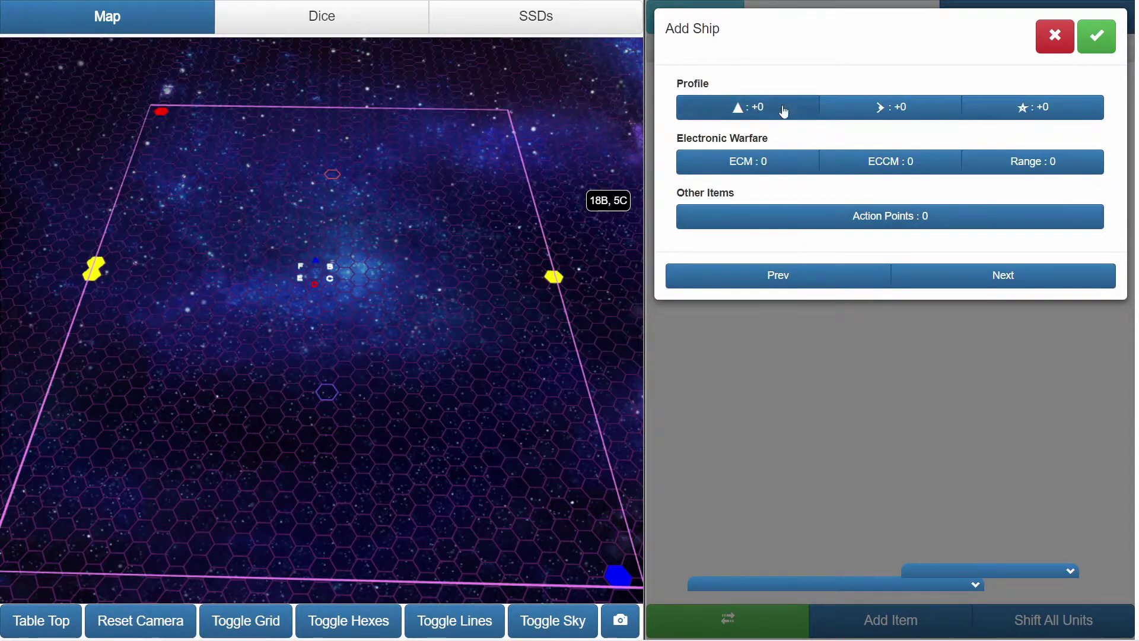
{"action": "left_click", "coordinate": [493, 25]}
{"action": "scroll", "coordinate": [374, 383], "scroll_direction": "down", "scroll_amount": 3}
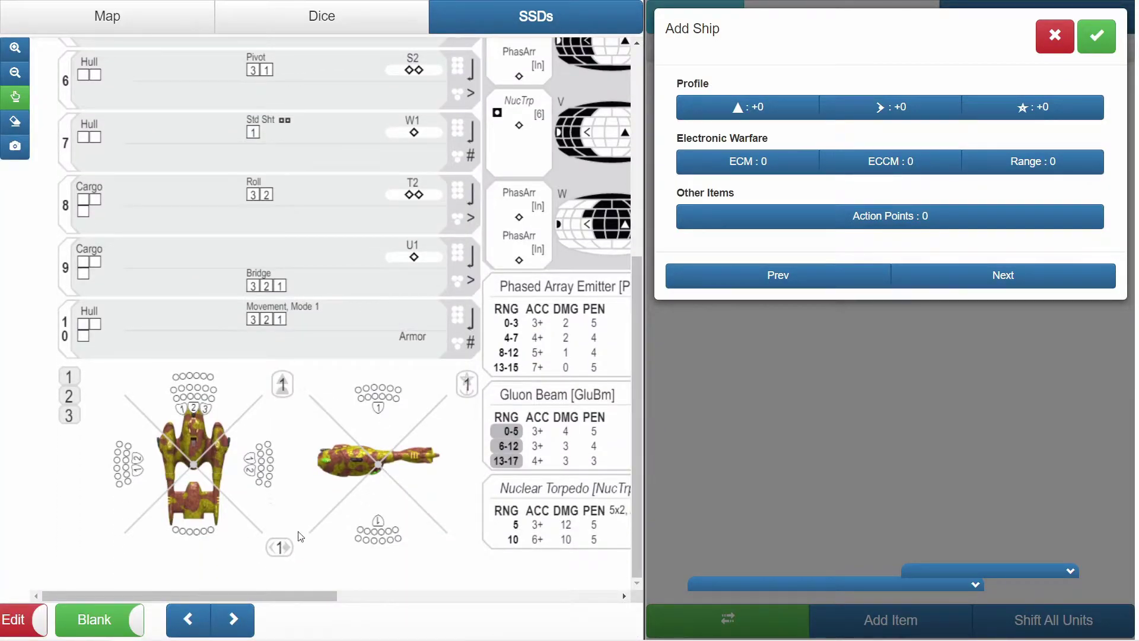
{"action": "left_click", "coordinate": [761, 110]}
{"action": "left_click", "coordinate": [792, 102]}
{"action": "left_click", "coordinate": [920, 113]}
{"action": "left_click", "coordinate": [808, 102]}
{"action": "left_click", "coordinate": [1022, 109]}
{"action": "left_click", "coordinate": [804, 96]}
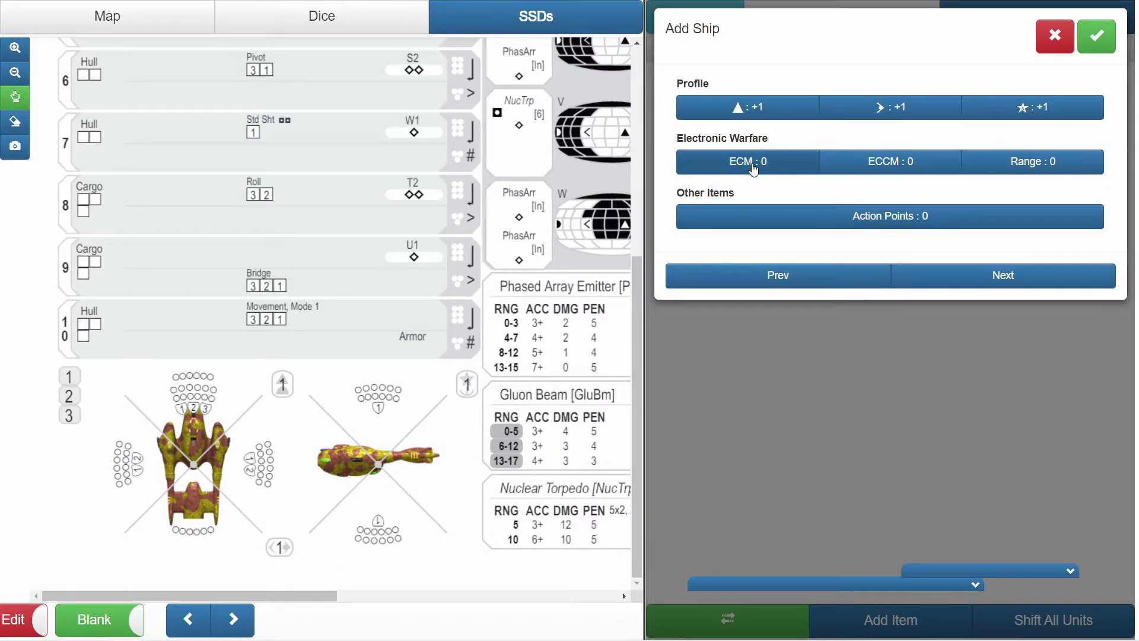
- Check the Bridge boxes on the Reason sheet and set the ship's action points to 3
{"action": "scroll", "coordinate": [305, 359], "scroll_direction": "up", "scroll_amount": 5}
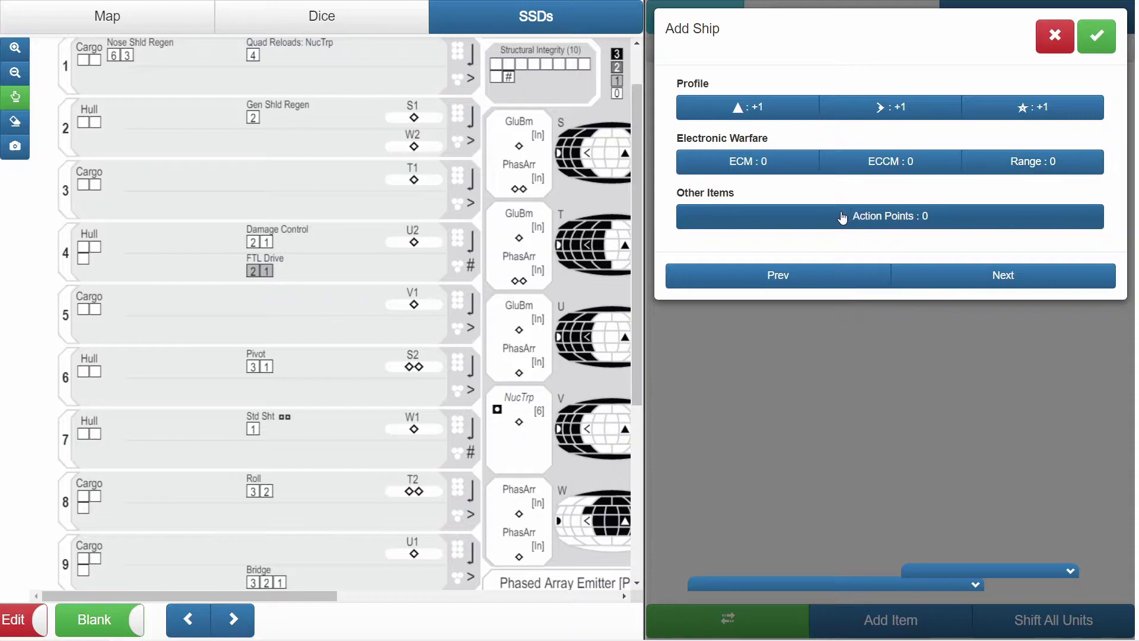
{"action": "scroll", "coordinate": [191, 447], "scroll_direction": "down", "scroll_amount": 1}
{"action": "scroll", "coordinate": [193, 447], "scroll_direction": "down", "scroll_amount": 5}
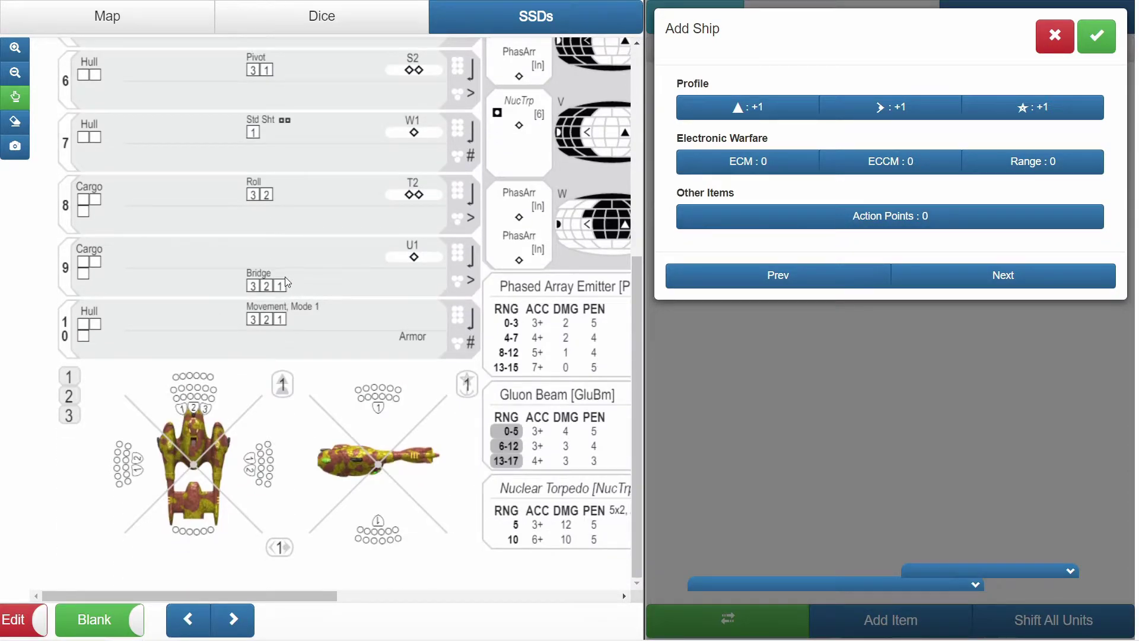
{"action": "left_click", "coordinate": [816, 224]}
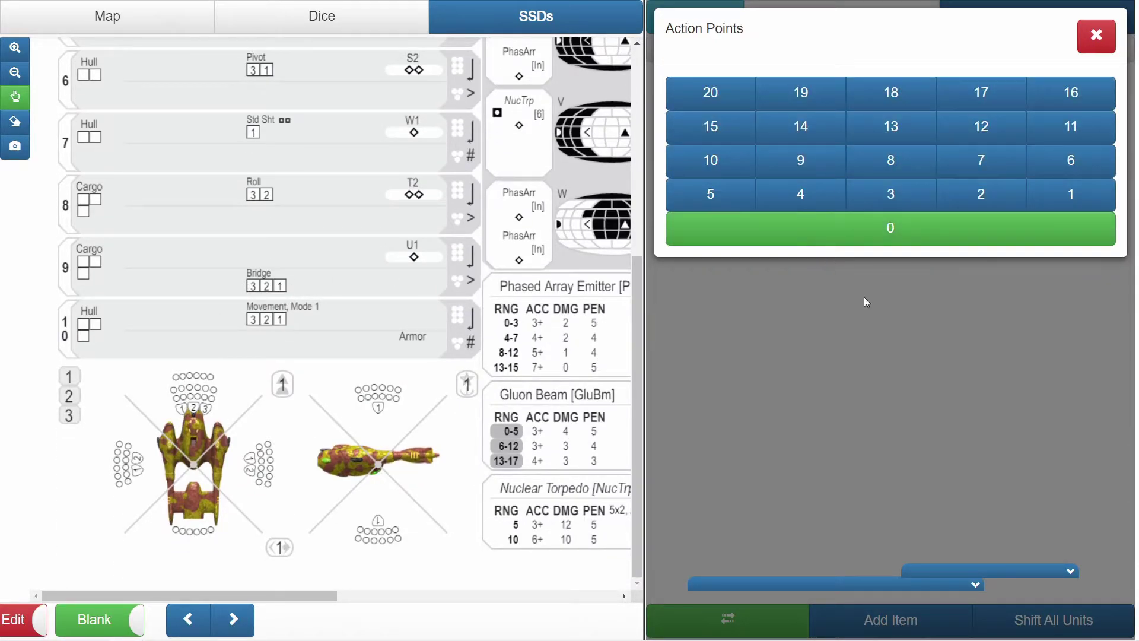
{"action": "left_click", "coordinate": [920, 197]}
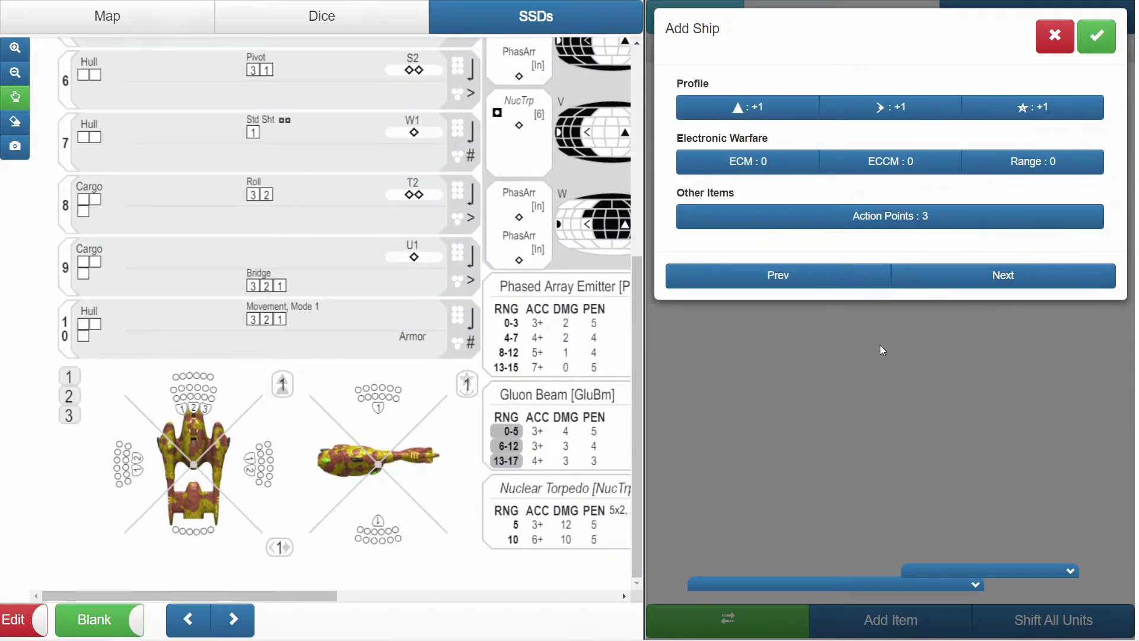
- Choose the Small generic box model for the ship
{"action": "left_click", "coordinate": [973, 287]}
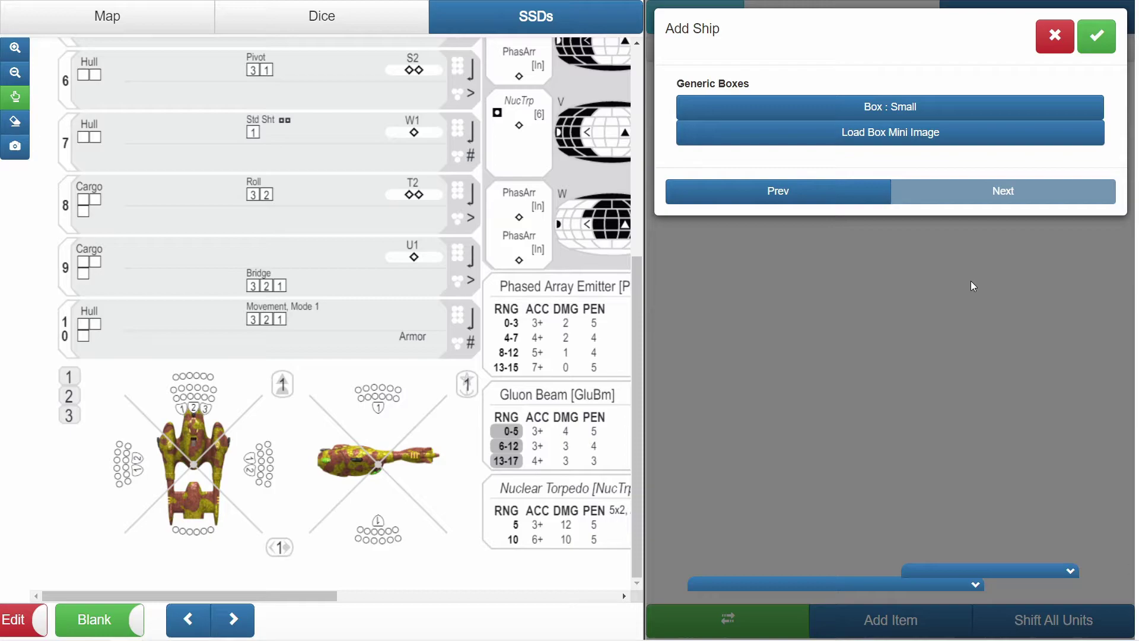
{"action": "left_click", "coordinate": [887, 113]}
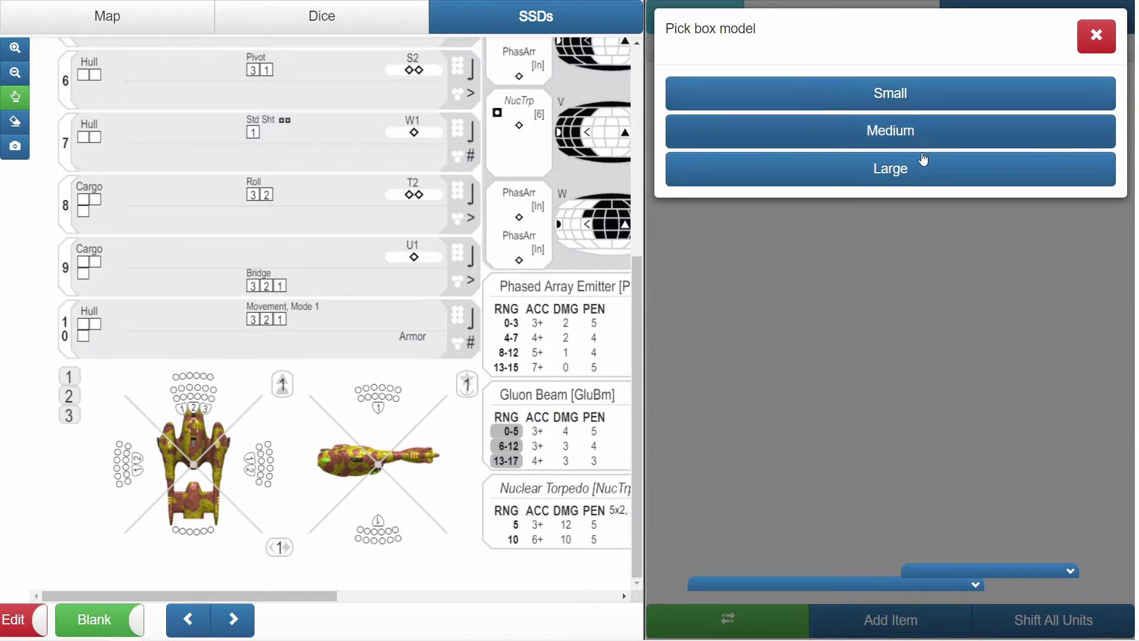
{"action": "left_click", "coordinate": [904, 96]}
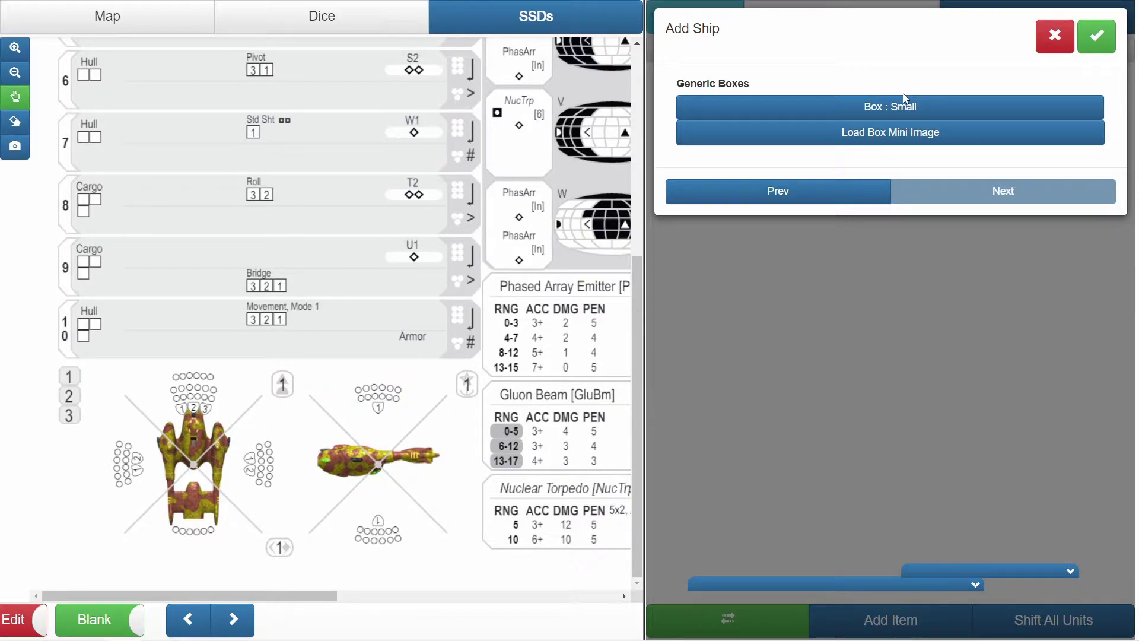
- Load CA_Reason.png from the Boxes folder as the ship's box mini image and finish adding the ship with the map shown
{"action": "left_click", "coordinate": [877, 145]}
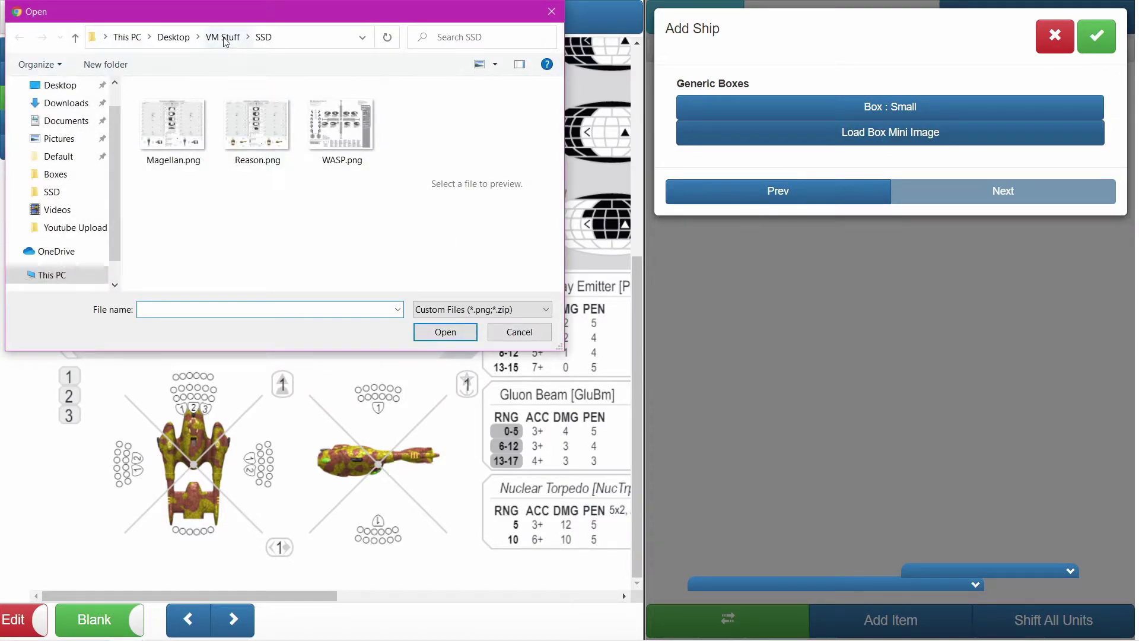
{"action": "left_click", "coordinate": [225, 42]}
{"action": "double_click", "coordinate": [169, 107]}
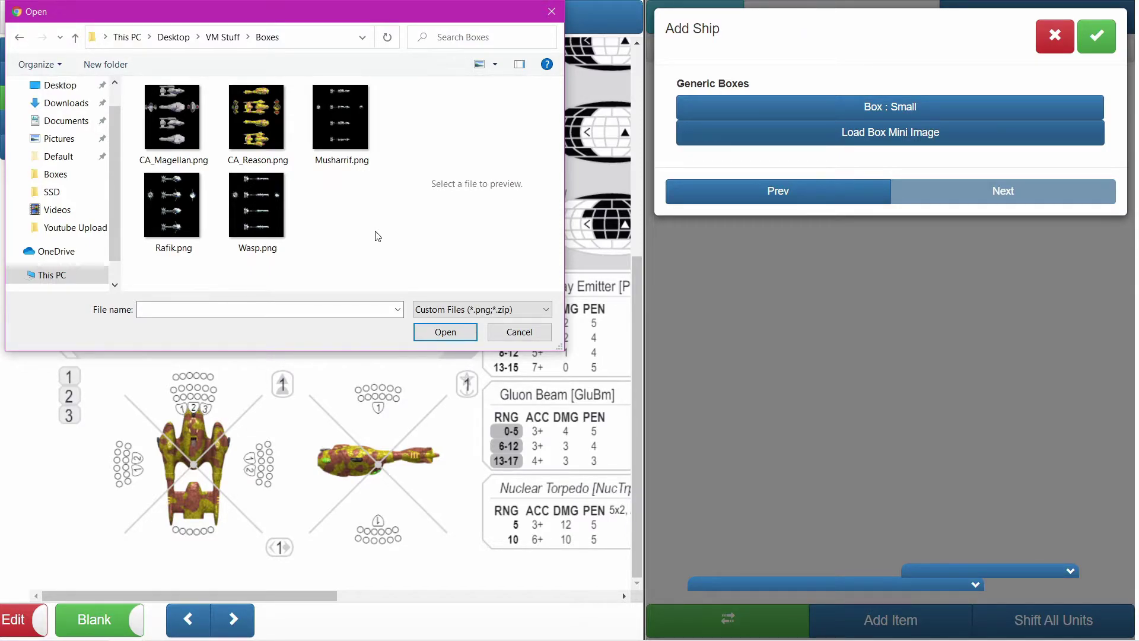
{"action": "left_click", "coordinate": [278, 157]}
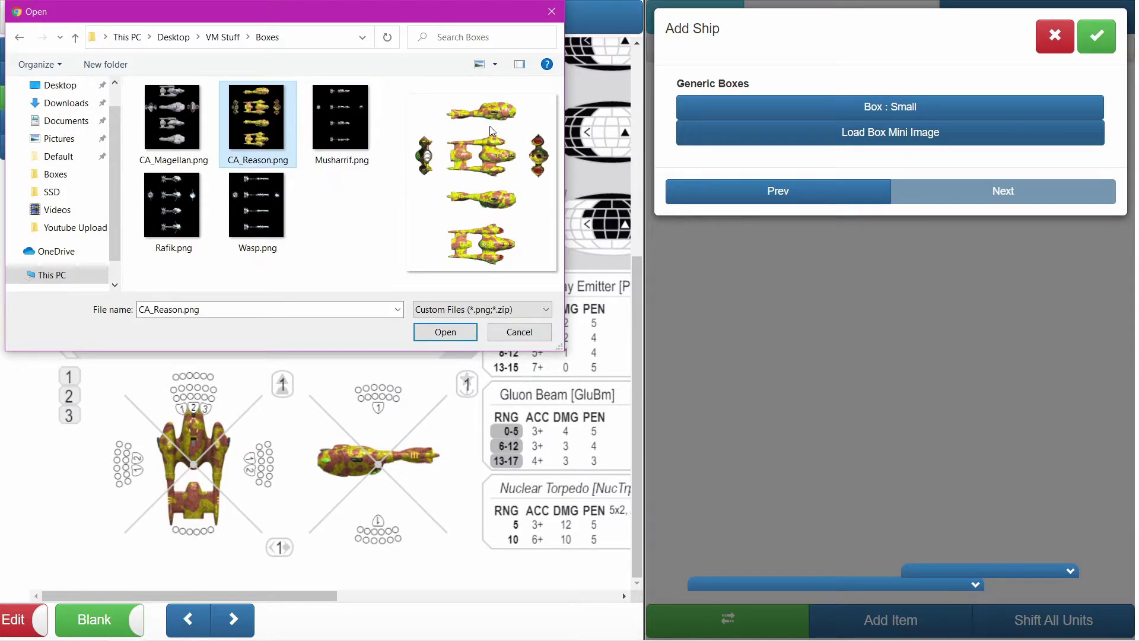
{"action": "left_click", "coordinate": [448, 332]}
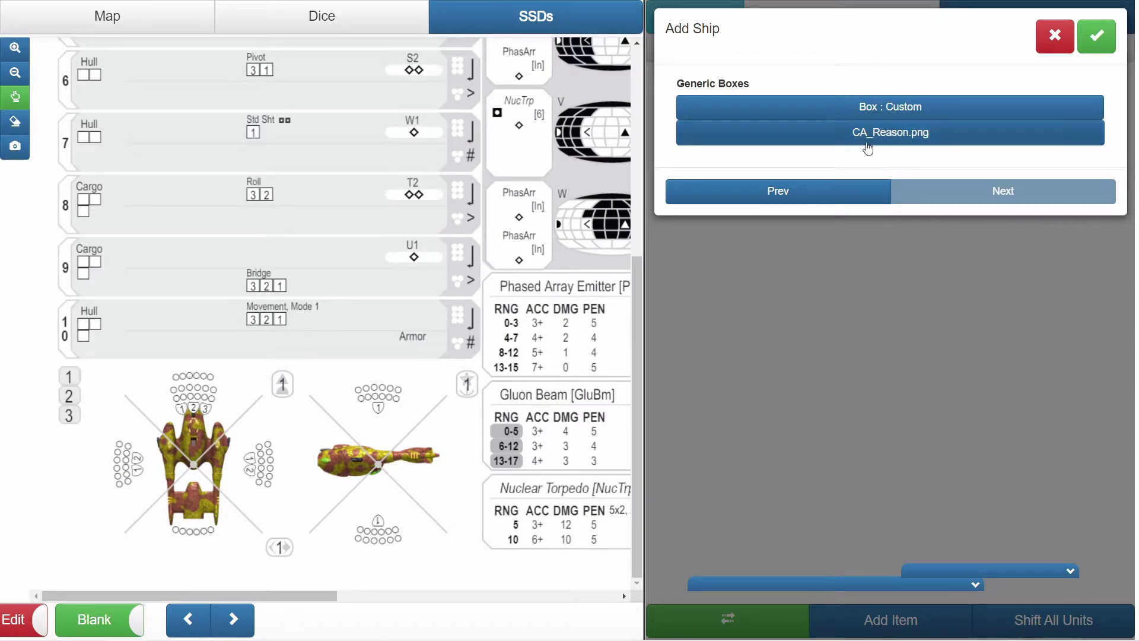
{"action": "left_click", "coordinate": [77, 32]}
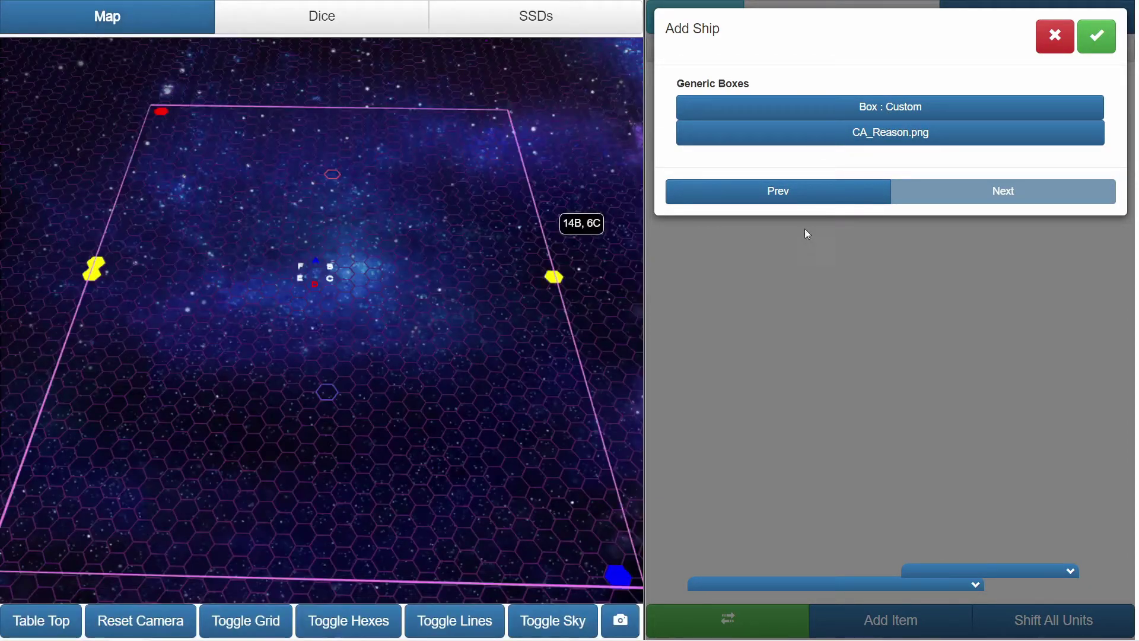
{"action": "left_click", "coordinate": [1101, 40]}
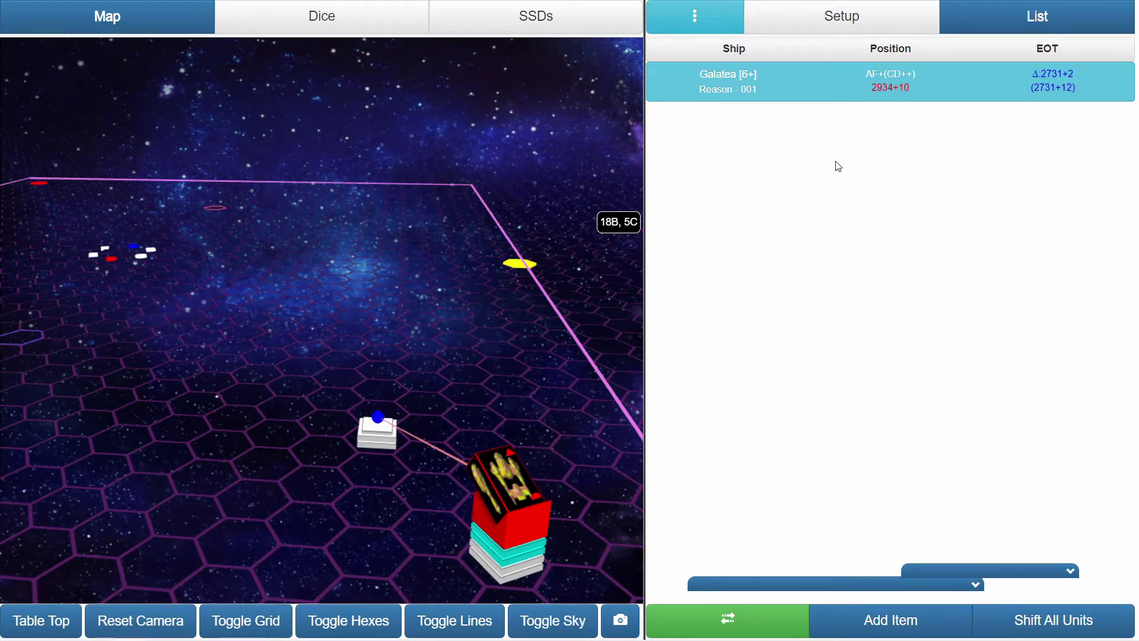
- Show the Reason SSD sheet, look at its play mode and Galatea's arcs, and return to the ship list and edit mode
{"action": "left_click", "coordinate": [551, 24]}
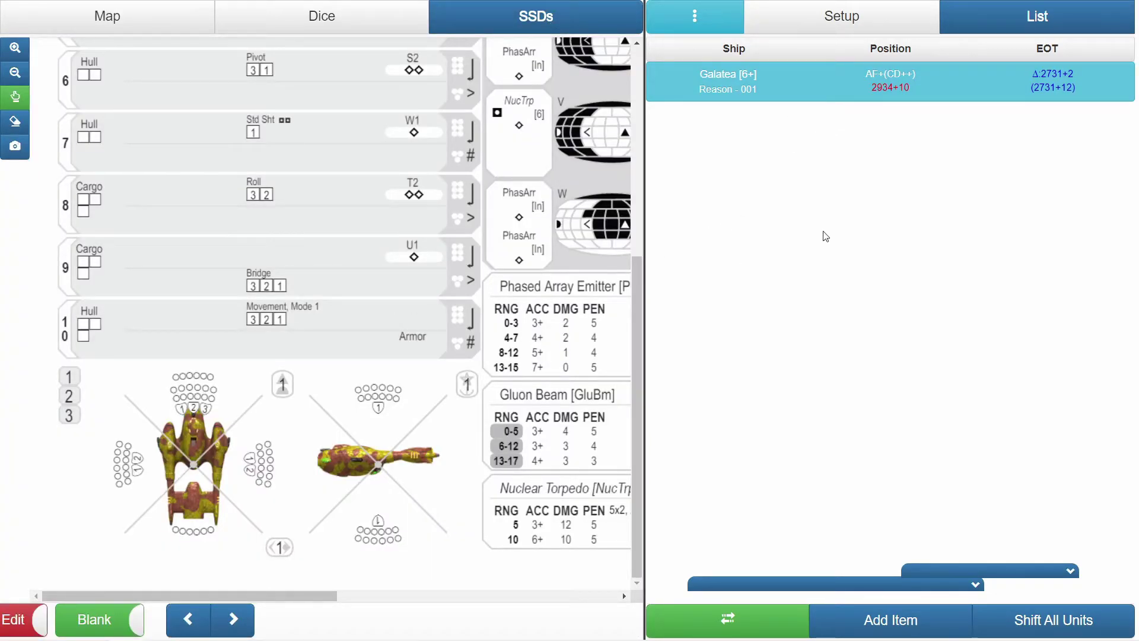
{"action": "scroll", "coordinate": [423, 289], "scroll_direction": "up", "scroll_amount": 6}
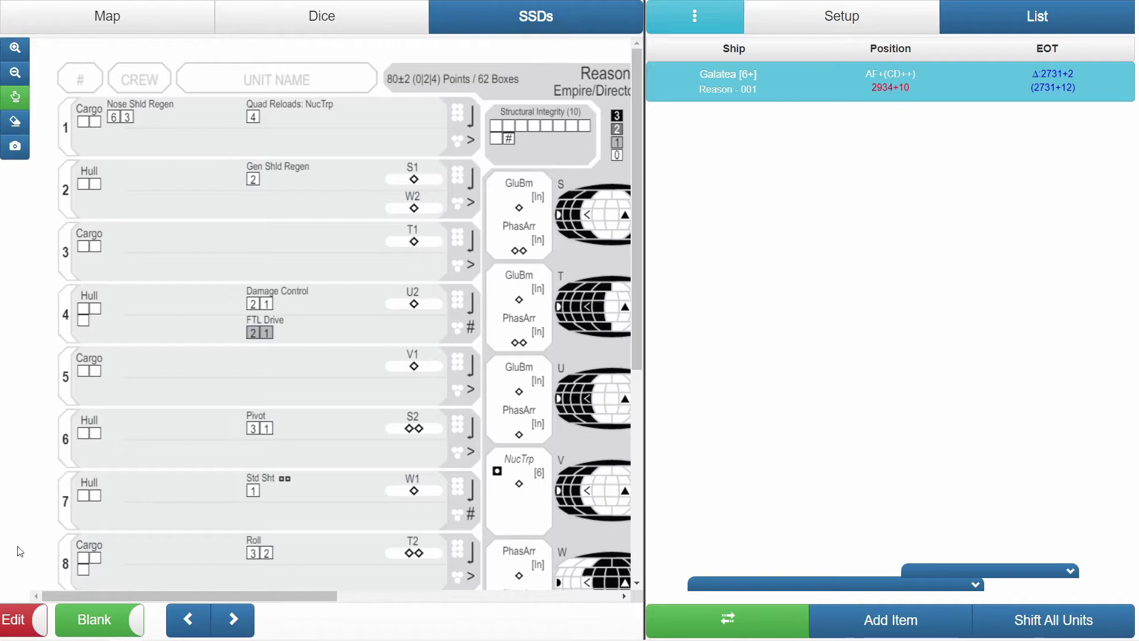
{"action": "left_click", "coordinate": [18, 619]}
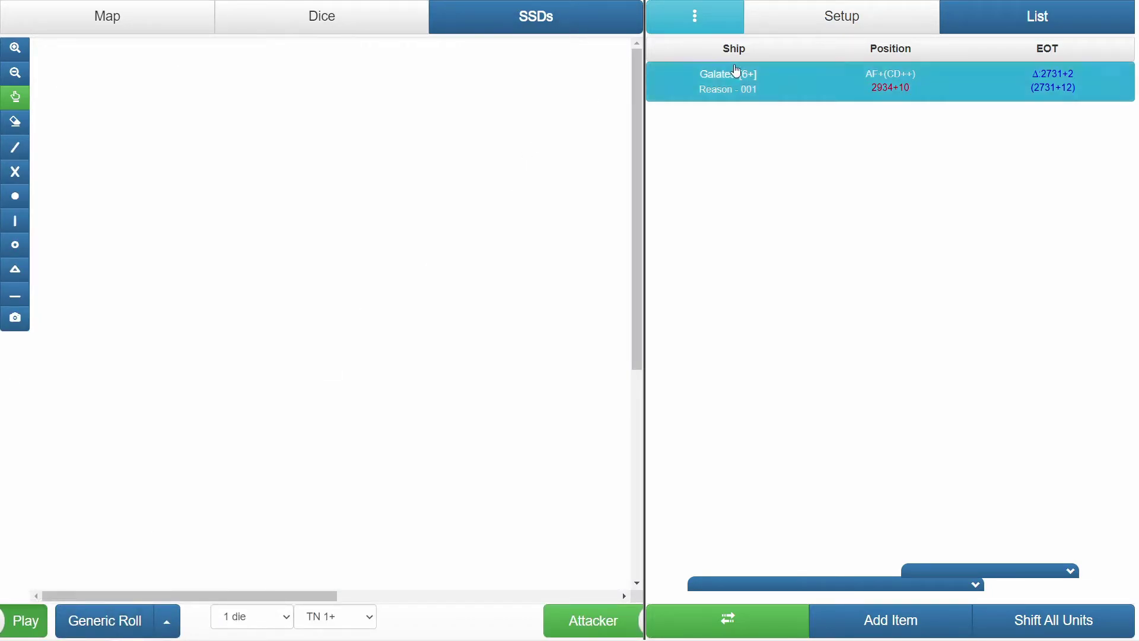
{"action": "left_click", "coordinate": [692, 21]}
{"action": "left_click", "coordinate": [1062, 20]}
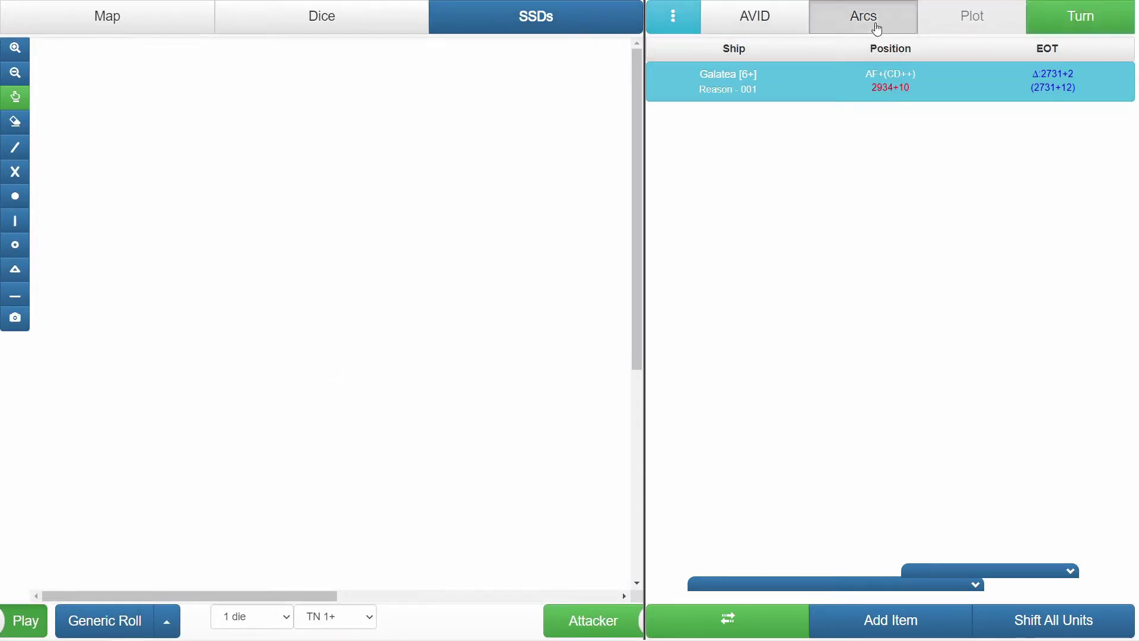
{"action": "left_click", "coordinate": [879, 29]}
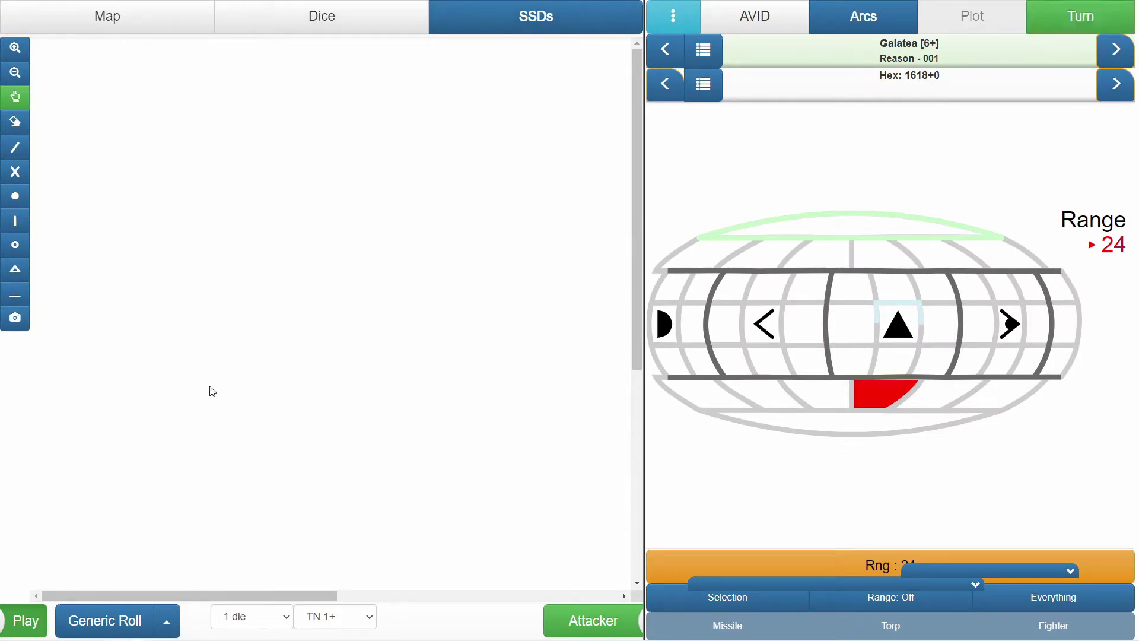
{"action": "left_click", "coordinate": [674, 18]}
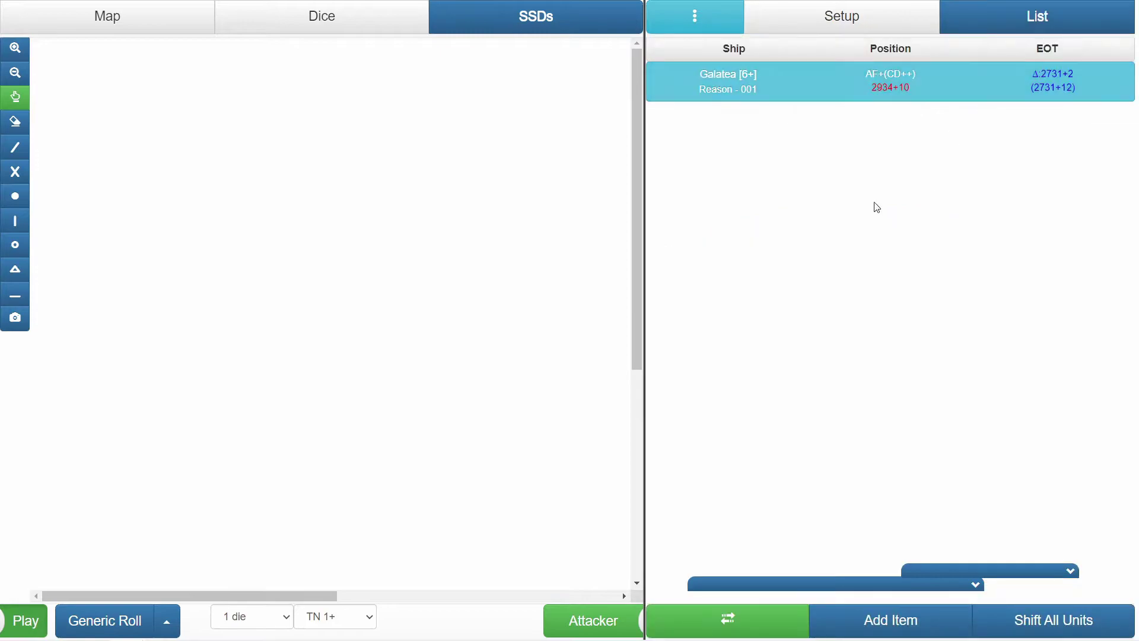
{"action": "left_click", "coordinate": [26, 620]}
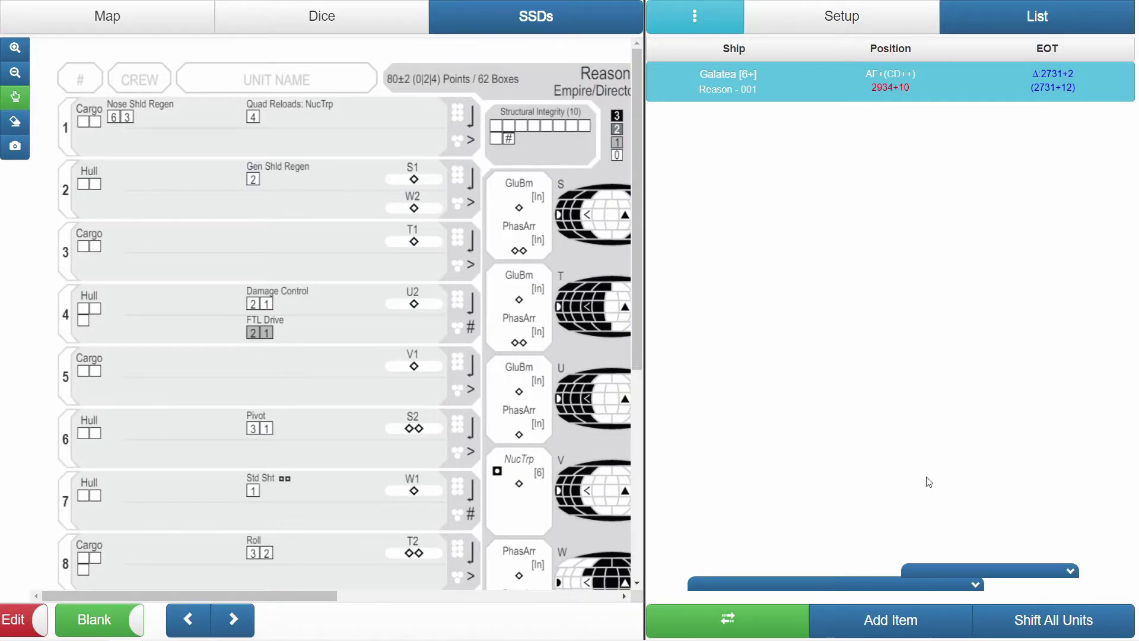
- Add Galatea to the current SSD sheet as a 2-Up sheet in the left position
{"action": "left_click", "coordinate": [831, 84]}
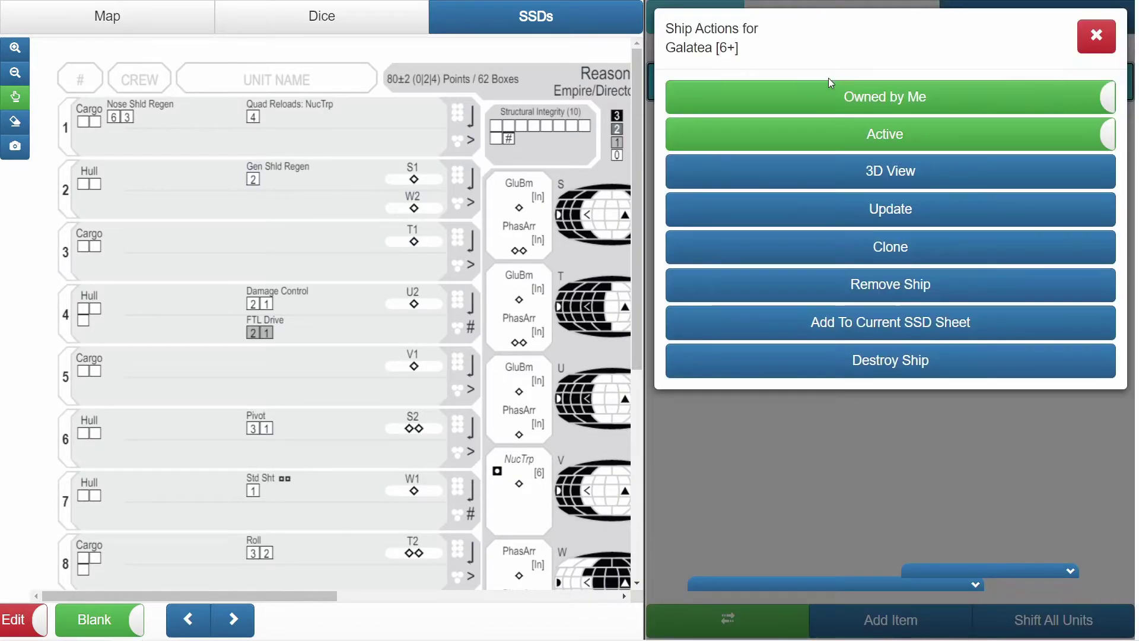
{"action": "left_click", "coordinate": [800, 324]}
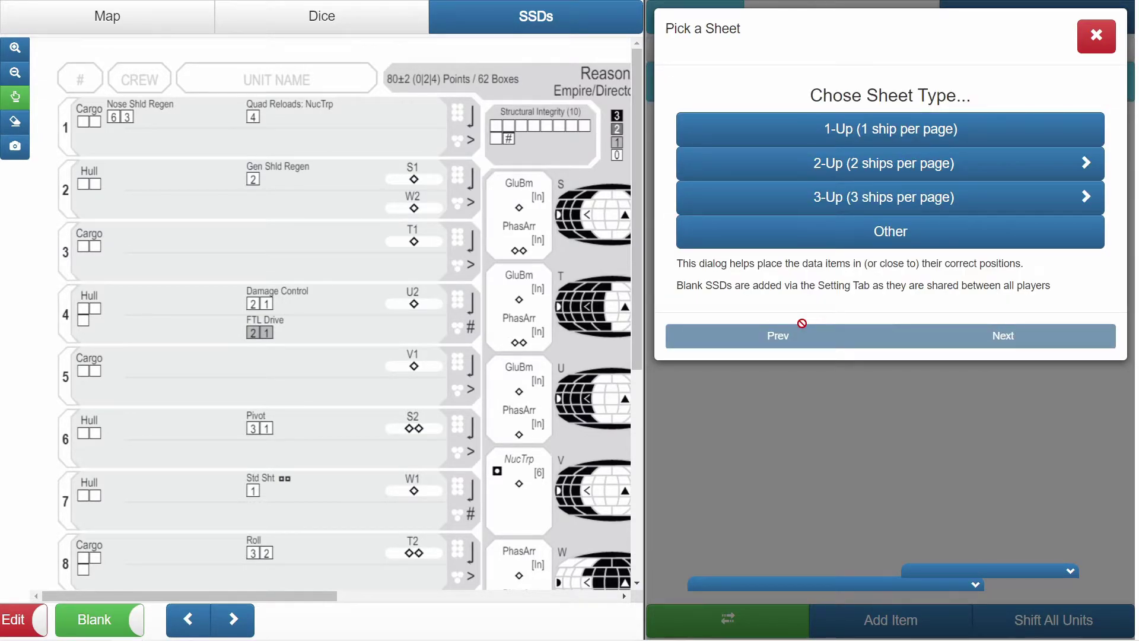
{"action": "left_click_drag", "start_coordinate": [277, 595], "coordinate": [442, 602]}
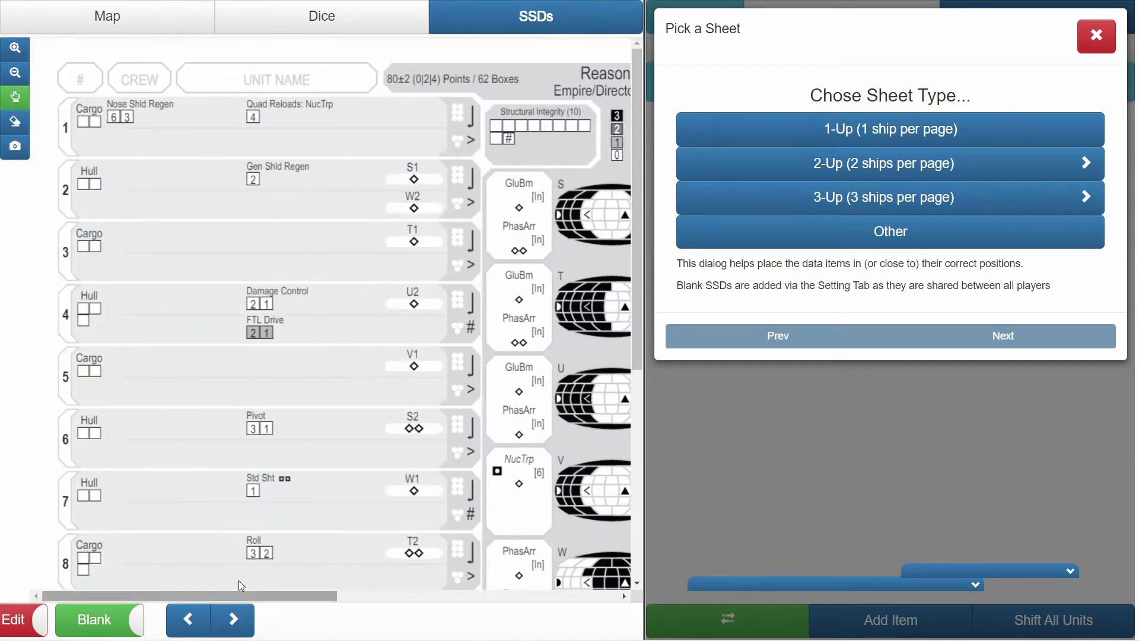
{"action": "left_click", "coordinate": [860, 164]}
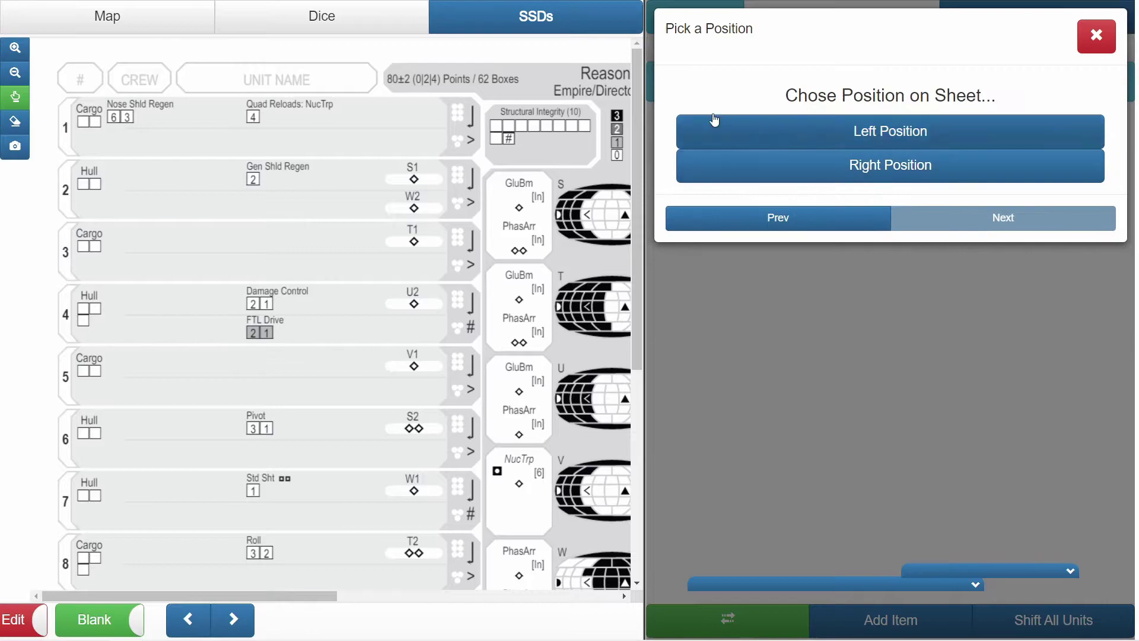
{"action": "left_click", "coordinate": [909, 132]}
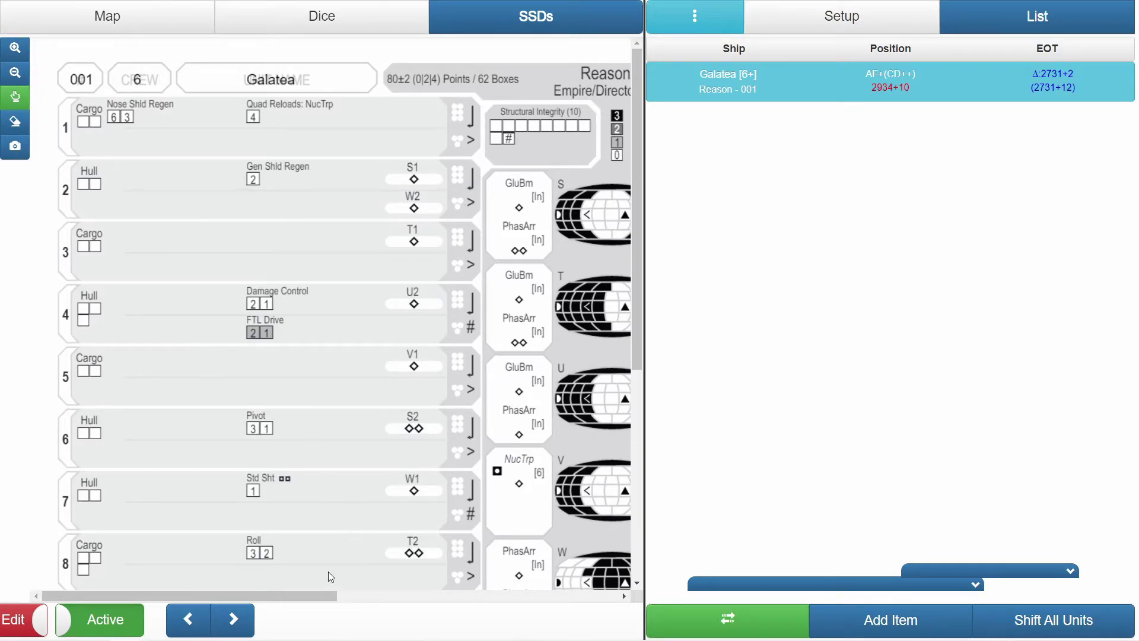
- Erase Galatea's name from the active SSD sheet and approve removing the entire ship from it
{"action": "left_click_drag", "start_coordinate": [311, 593], "coordinate": [304, 338]}
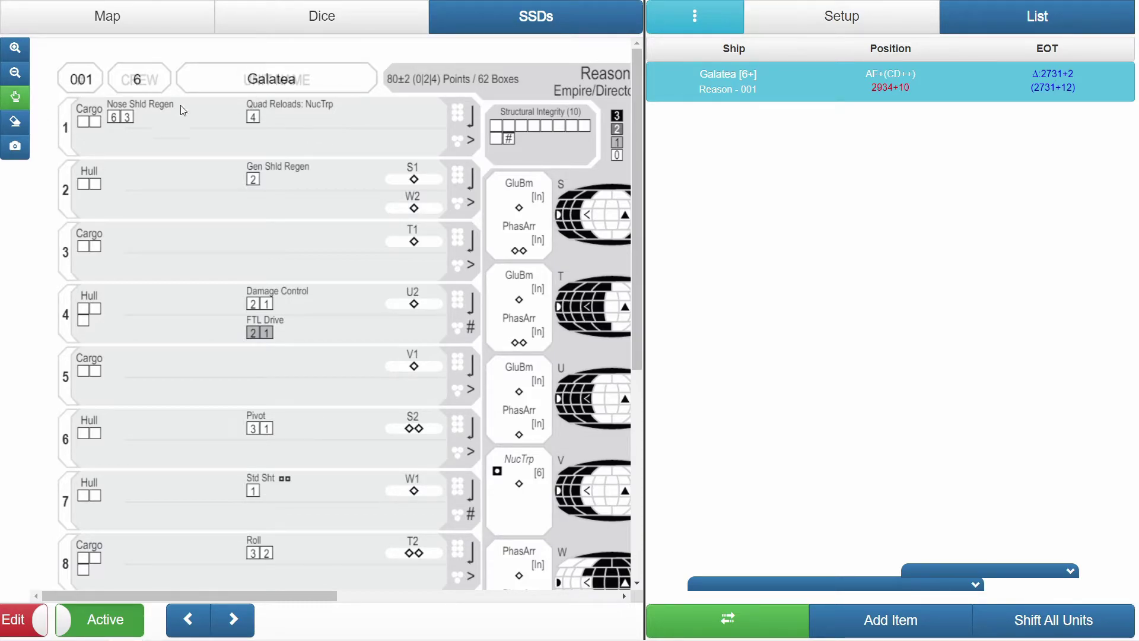
{"action": "left_click", "coordinate": [16, 122]}
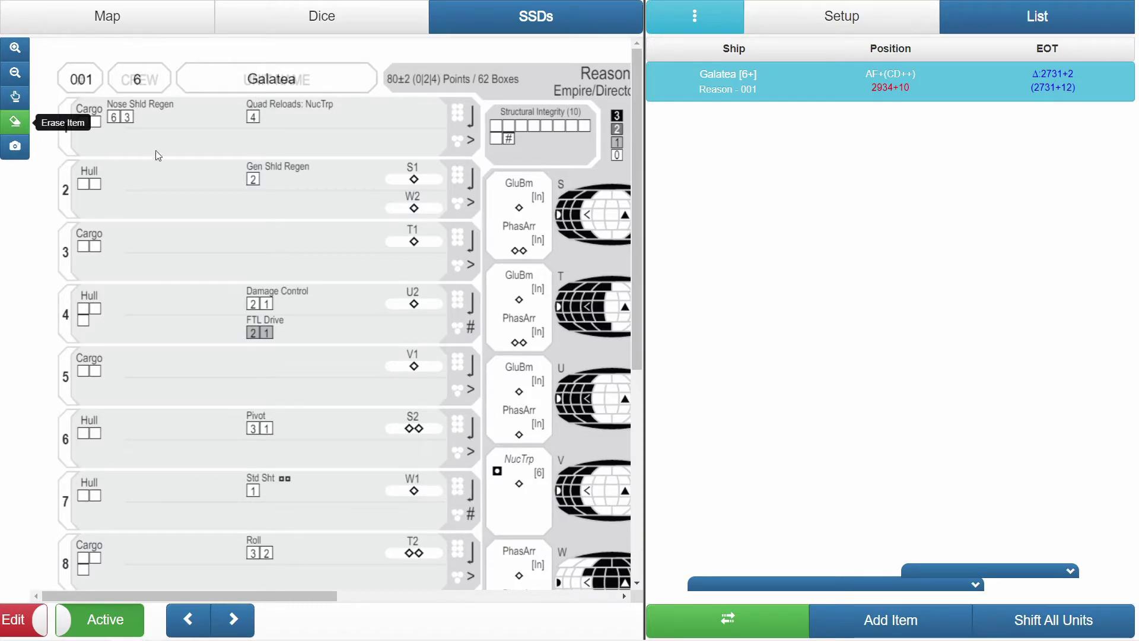
{"action": "left_click", "coordinate": [277, 84]}
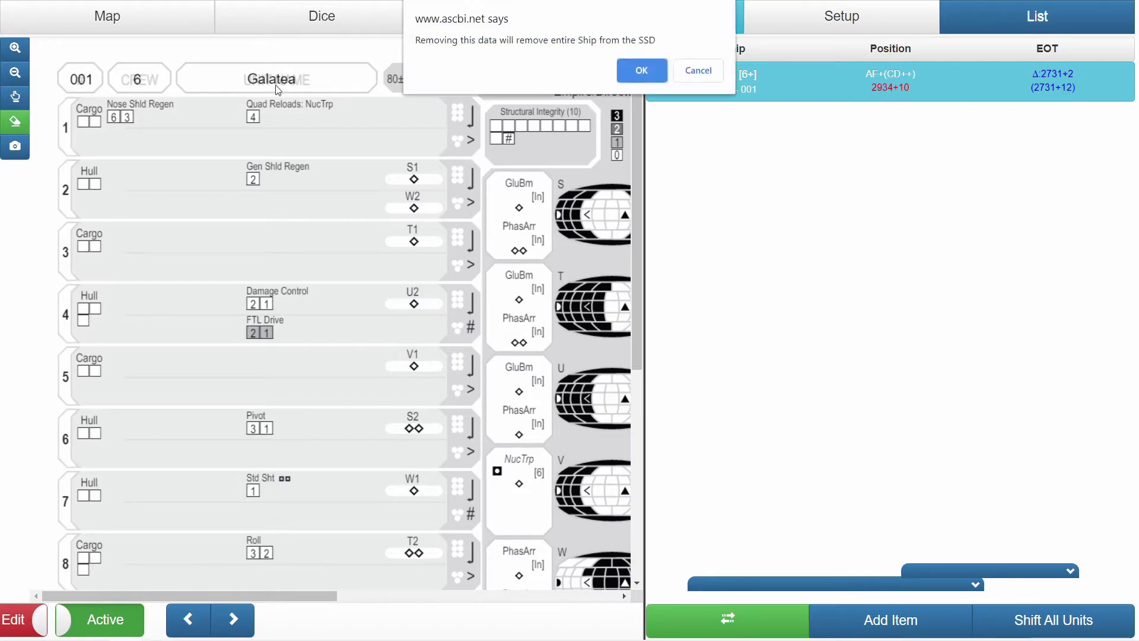
{"action": "left_click", "coordinate": [641, 70]}
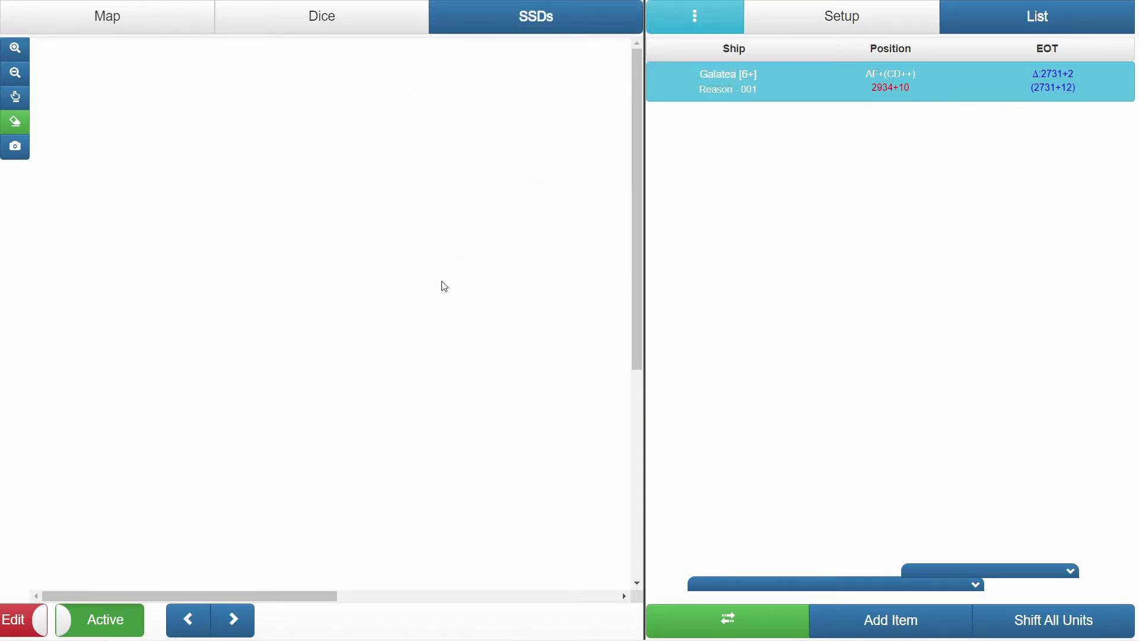
- Show the blank Reason SSD and add Galatea to it again as a 2-Up sheet in the left position
{"action": "left_click", "coordinate": [121, 620]}
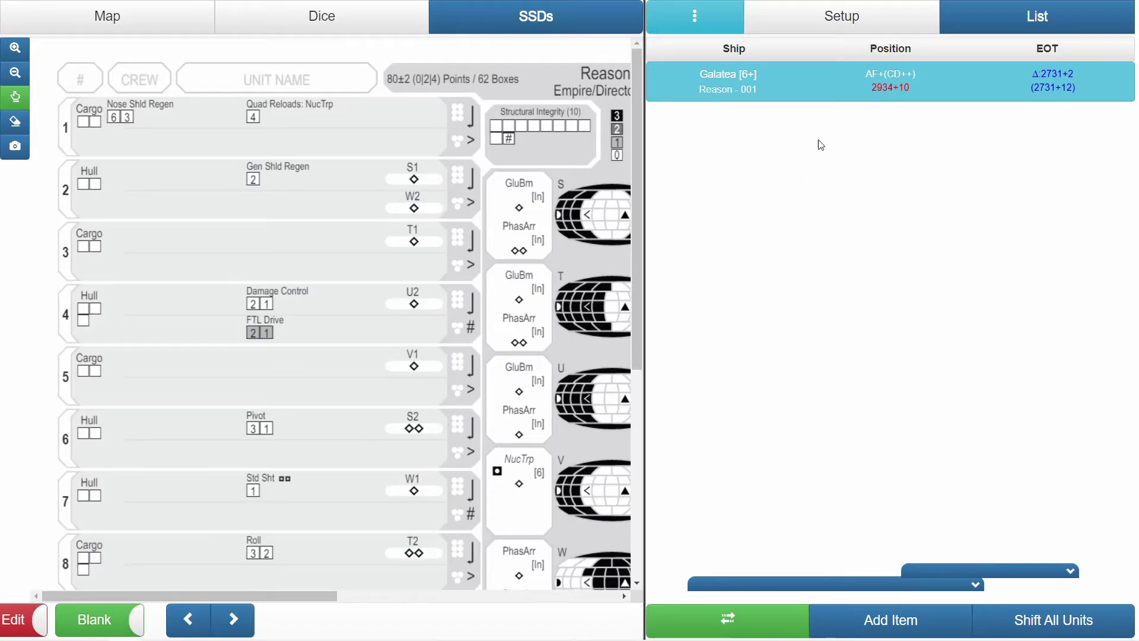
{"action": "left_click", "coordinate": [828, 100]}
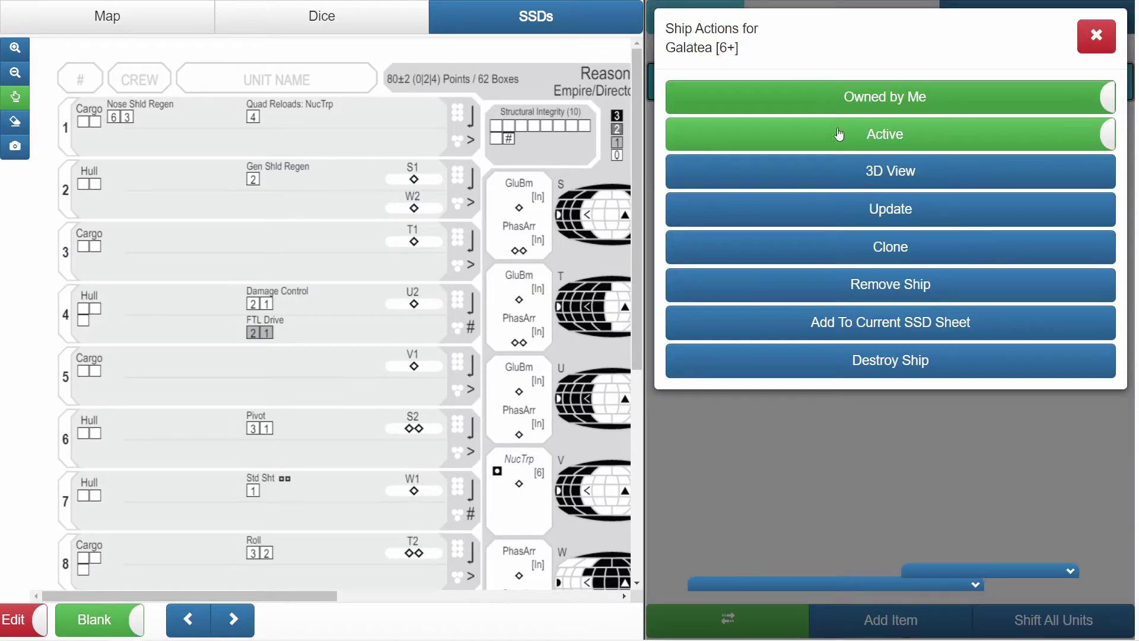
{"action": "left_click", "coordinate": [909, 326]}
{"action": "left_click", "coordinate": [842, 127]}
{"action": "left_click", "coordinate": [833, 140]}
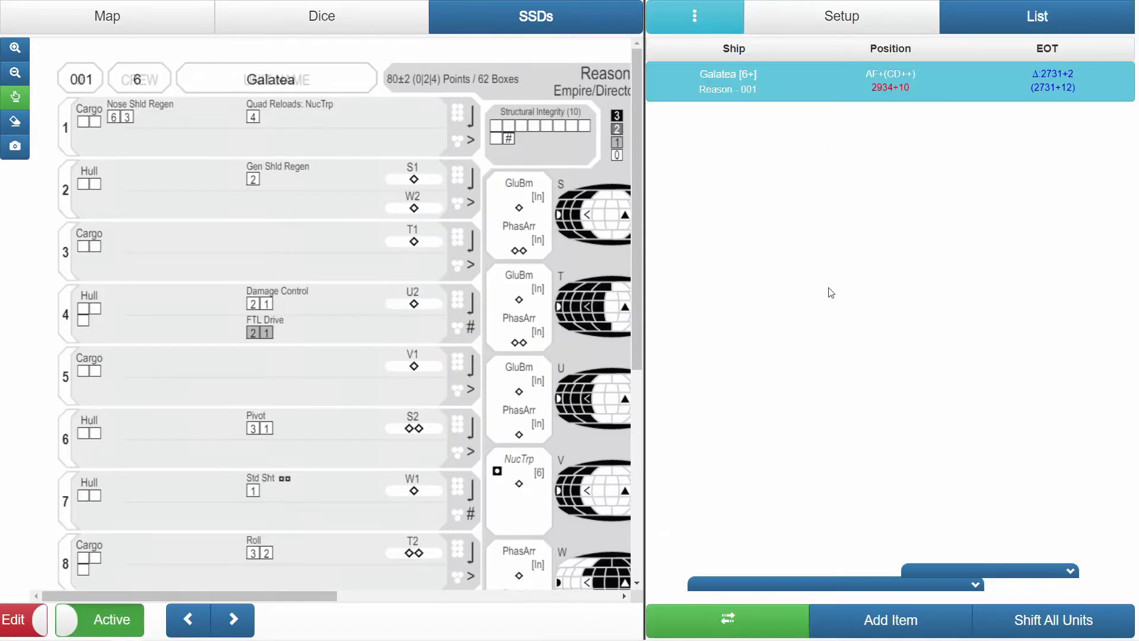
- Try to add Galatea a second time to the current SSD sheet as a 2-Up sheet in the right position
{"action": "left_click", "coordinate": [768, 95]}
{"action": "left_click", "coordinate": [872, 323]}
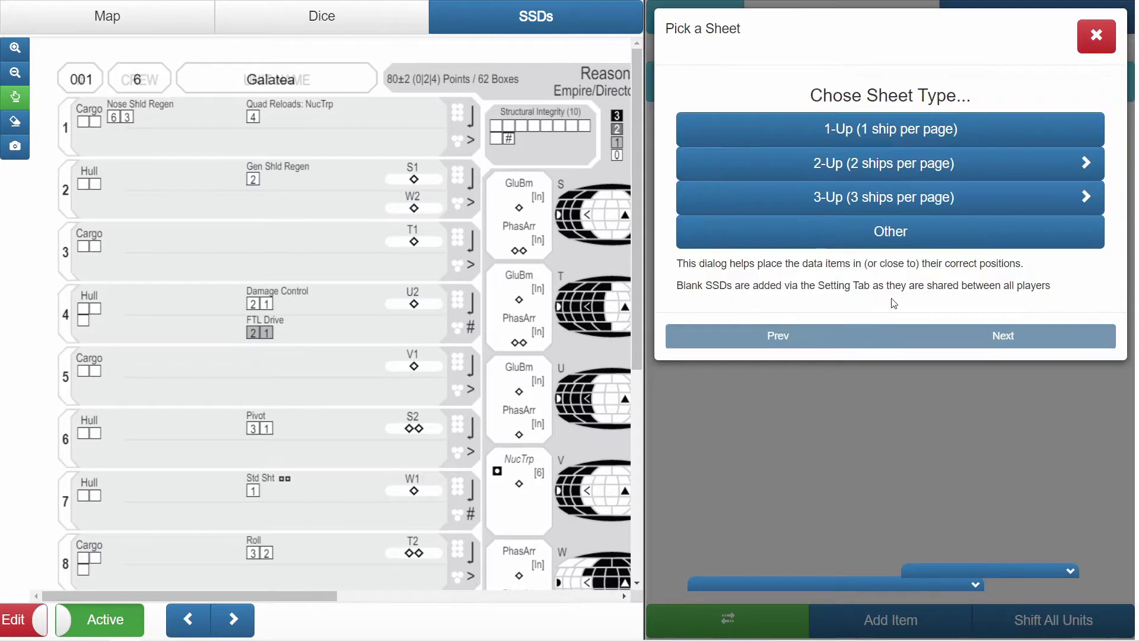
{"action": "left_click", "coordinate": [896, 172]}
{"action": "left_click", "coordinate": [864, 172]}
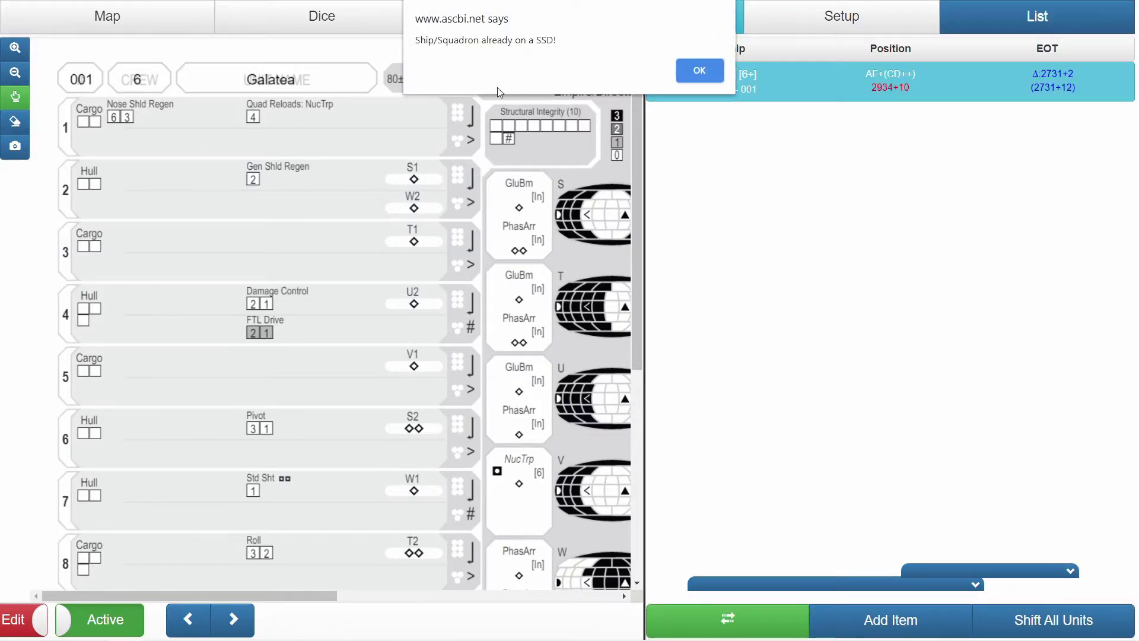
{"action": "left_click", "coordinate": [694, 70]}
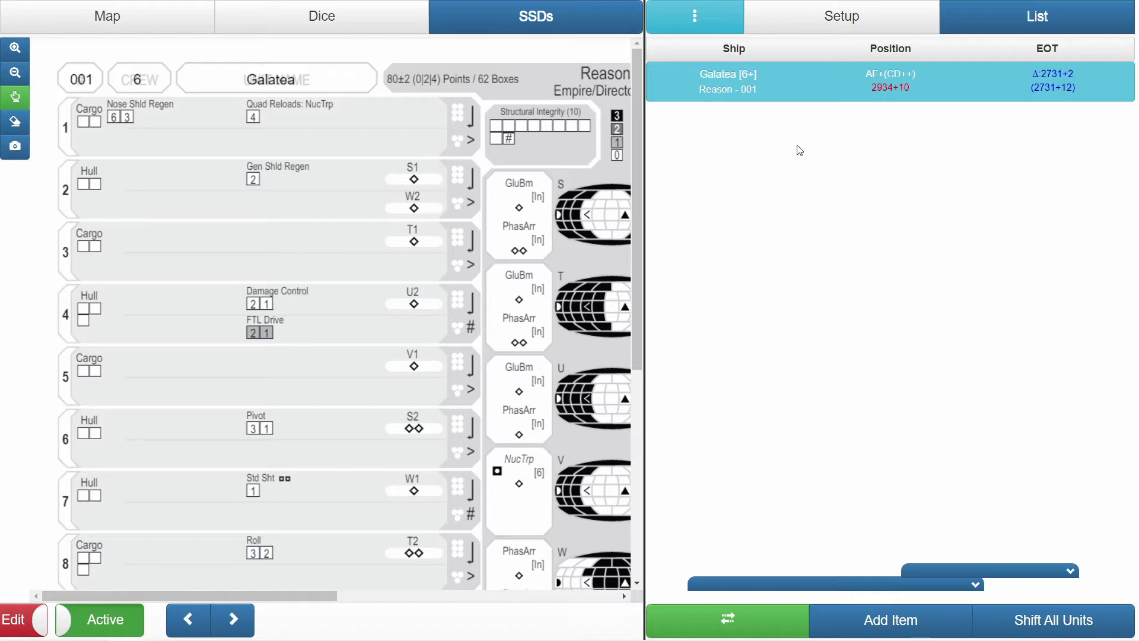
- Clone Galatea and give the copy a randomly generated ship name, hull ID 002 and squad position 2
{"action": "right_click", "coordinate": [813, 84]}
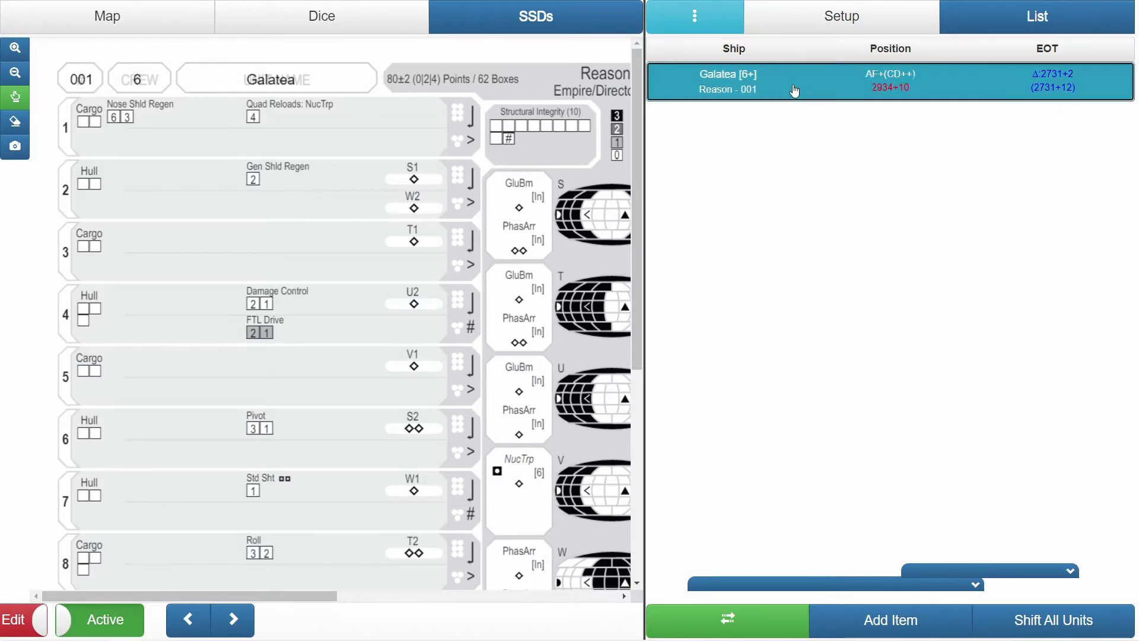
{"action": "left_click", "coordinate": [795, 90]}
{"action": "left_click", "coordinate": [1096, 37]}
{"action": "left_click", "coordinate": [865, 101]}
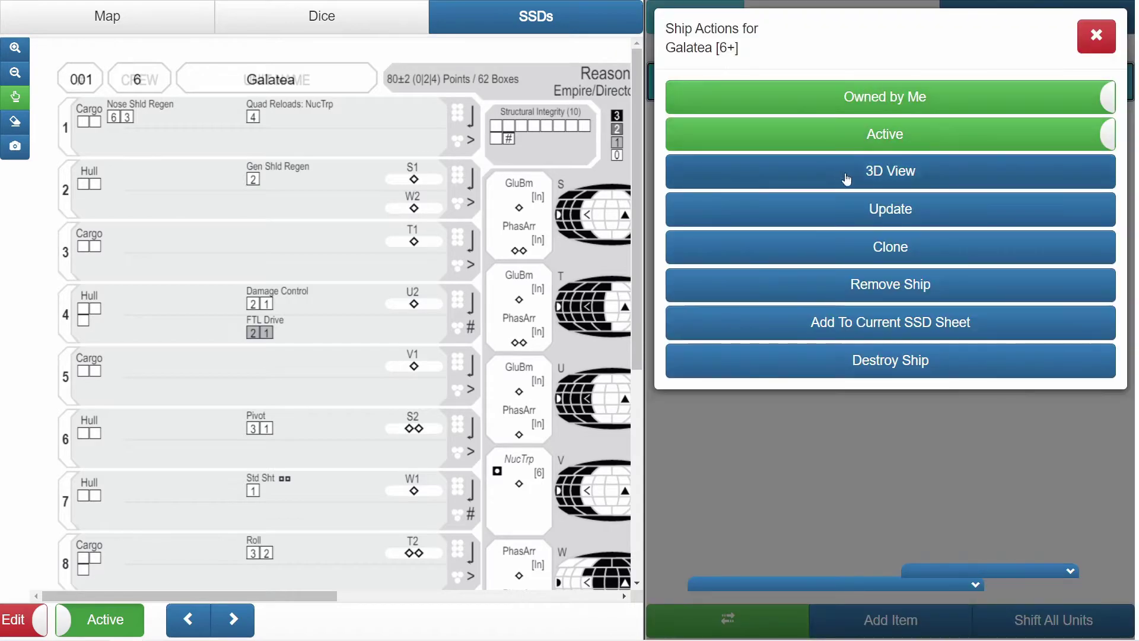
{"action": "left_click", "coordinate": [851, 255]}
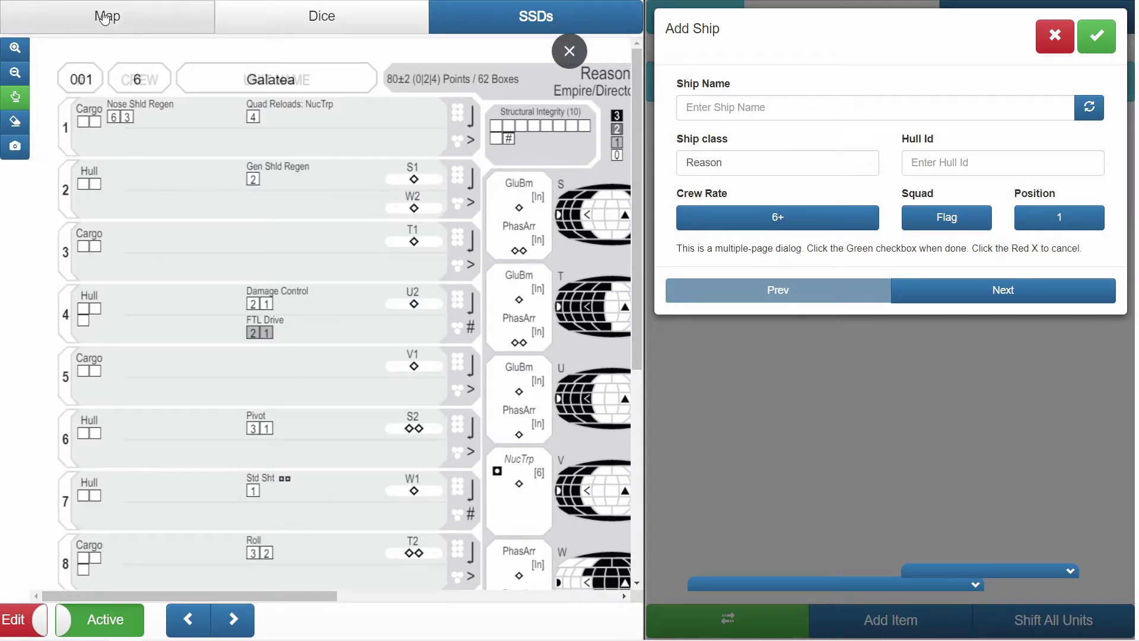
{"action": "left_click", "coordinate": [1096, 116]}
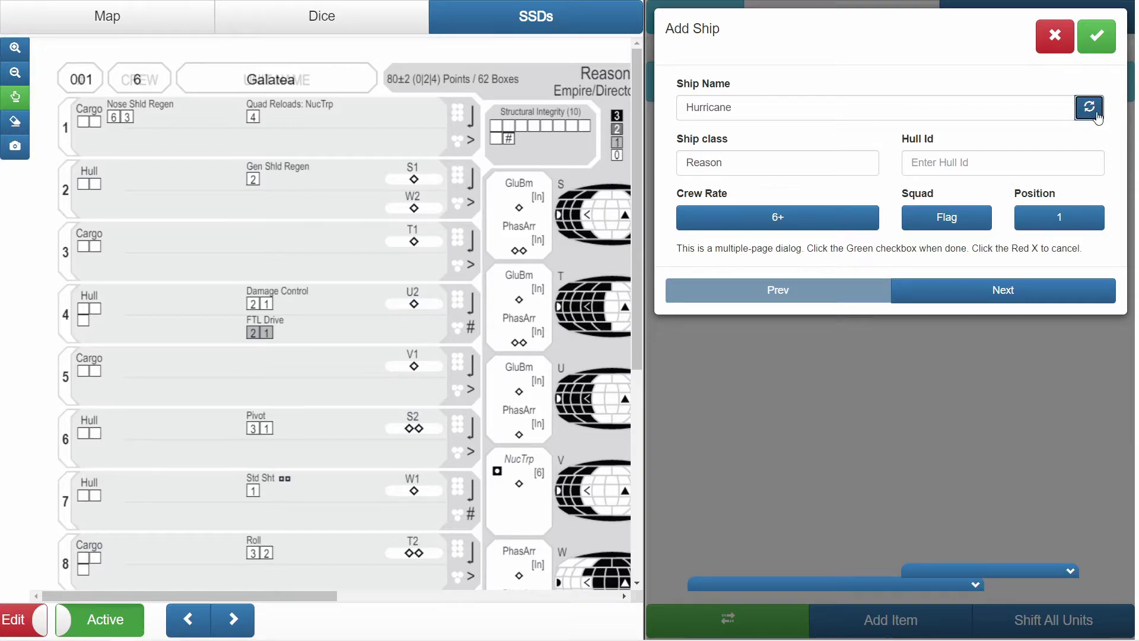
{"action": "left_click", "coordinate": [1009, 162]}
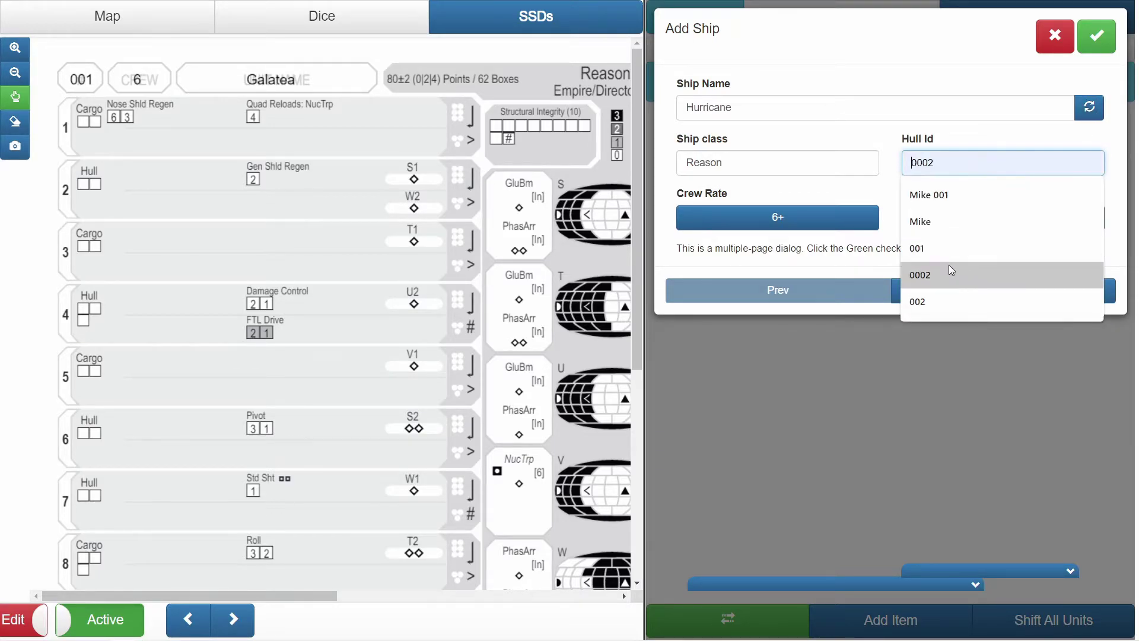
{"action": "left_click", "coordinate": [946, 297]}
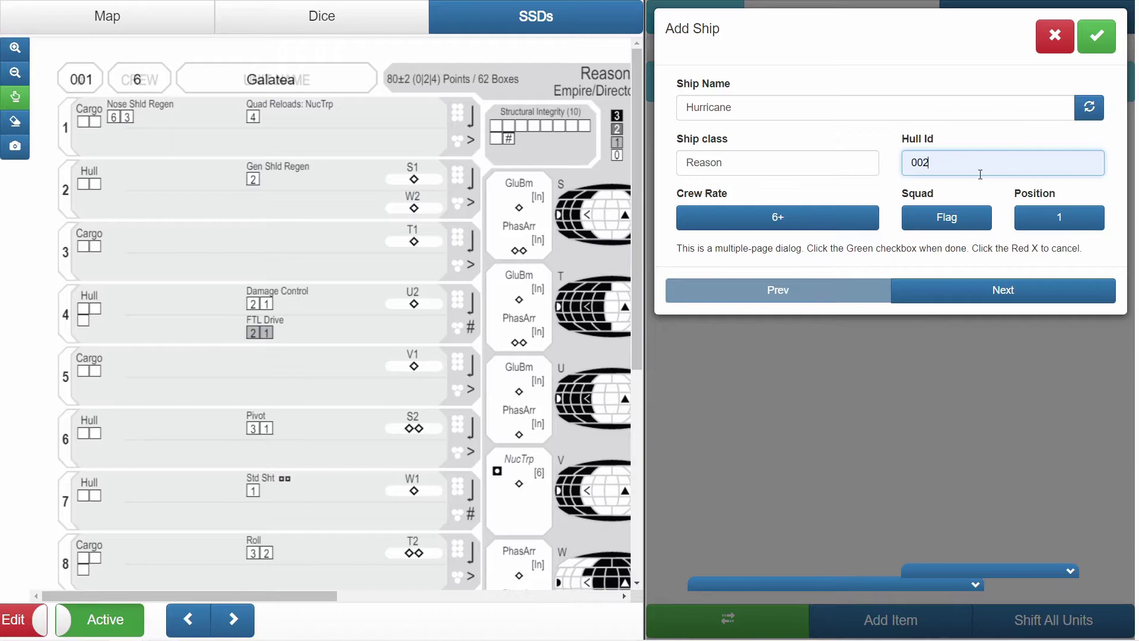
{"action": "left_click", "coordinate": [1054, 219]}
{"action": "left_click", "coordinate": [835, 101]}
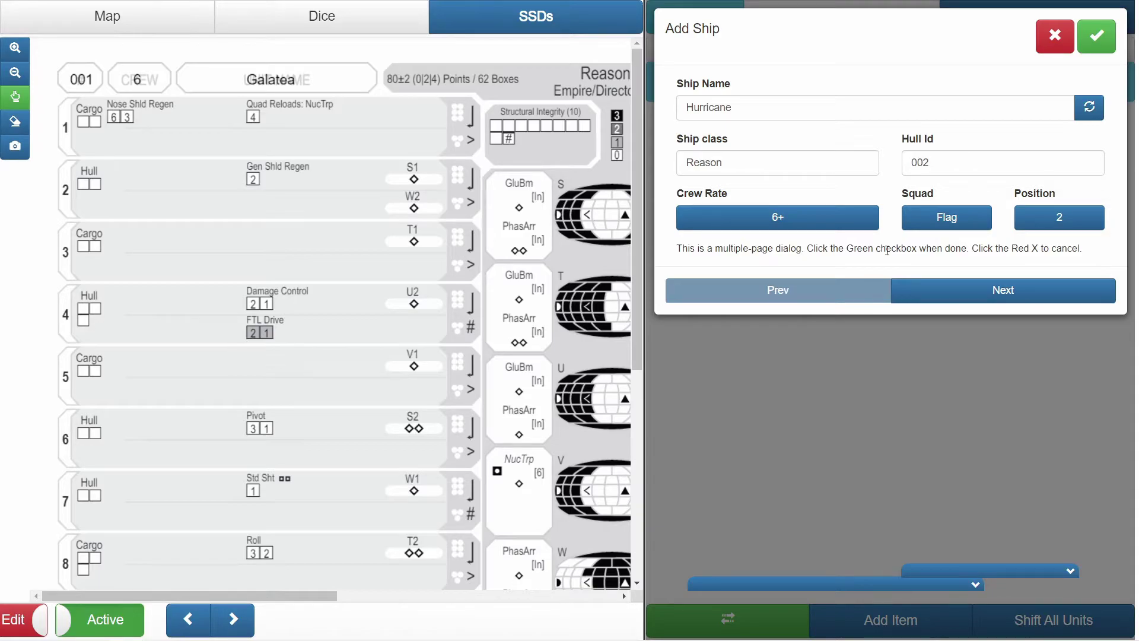
- With the map shown, set the cloned ship's position to 2735+10 and finish adding it
{"action": "left_click", "coordinate": [173, 19]}
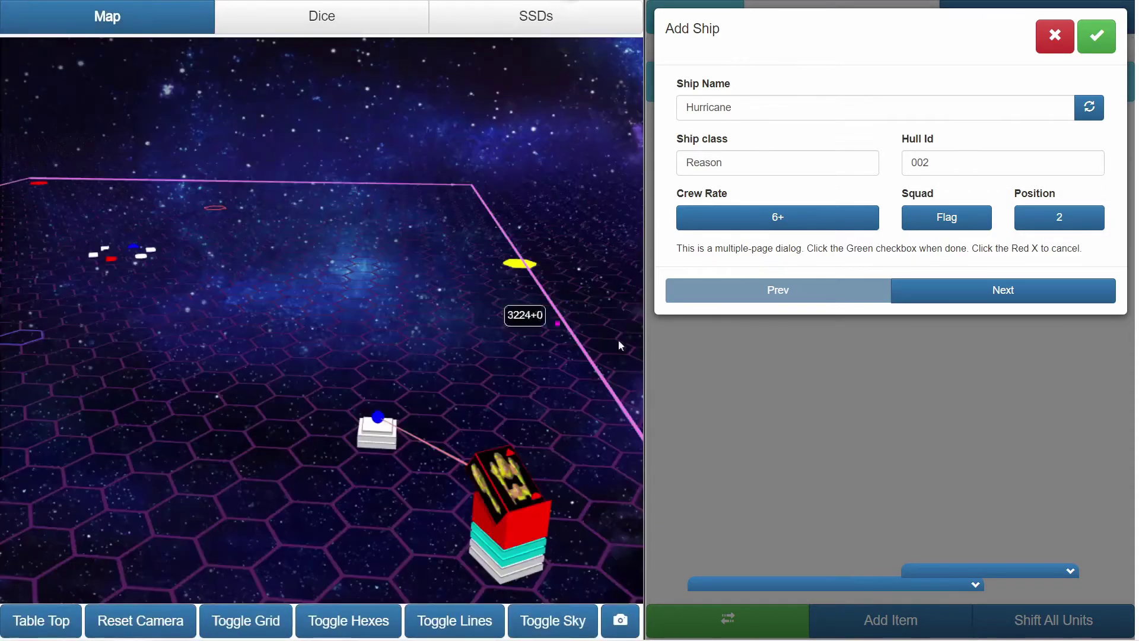
{"action": "left_click", "coordinate": [986, 297]}
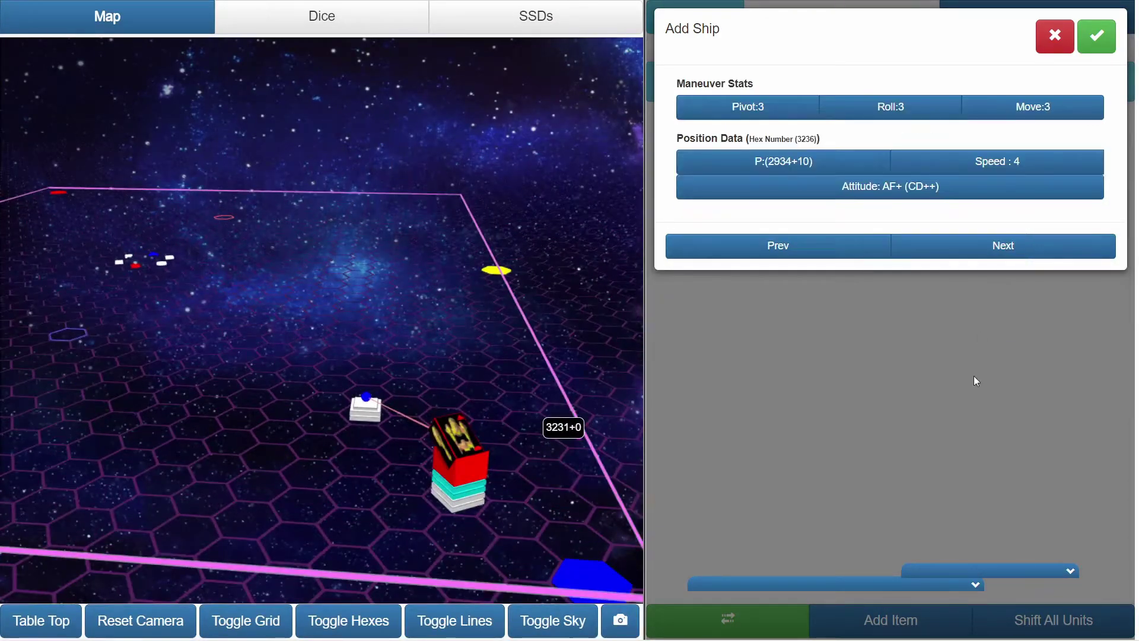
{"action": "left_click", "coordinate": [878, 165]}
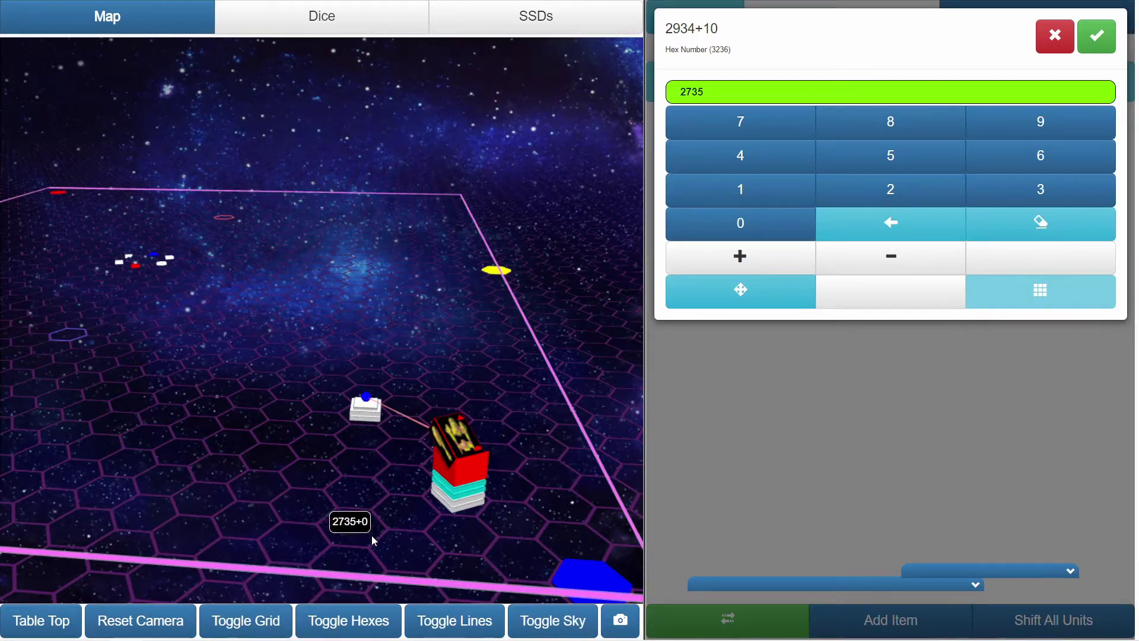
{"action": "left_click", "coordinate": [758, 267]}
{"action": "left_click", "coordinate": [753, 189]}
{"action": "left_click", "coordinate": [752, 214]}
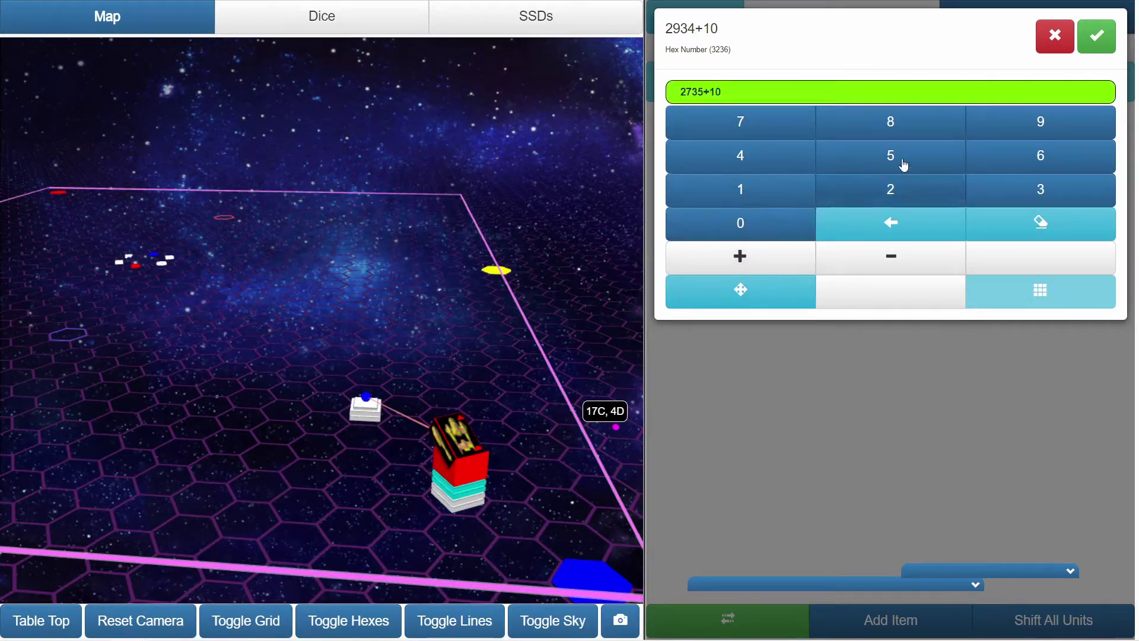
{"action": "left_click", "coordinate": [1098, 38]}
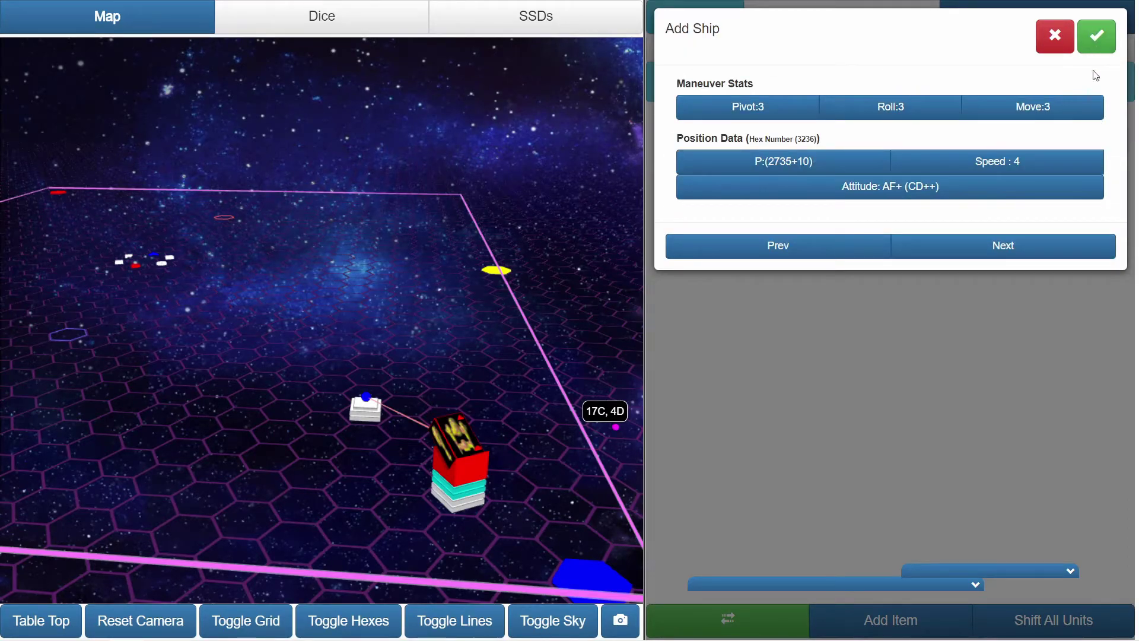
{"action": "left_click", "coordinate": [1098, 37]}
{"action": "left_click_drag", "start_coordinate": [463, 534], "coordinate": [493, 531]}
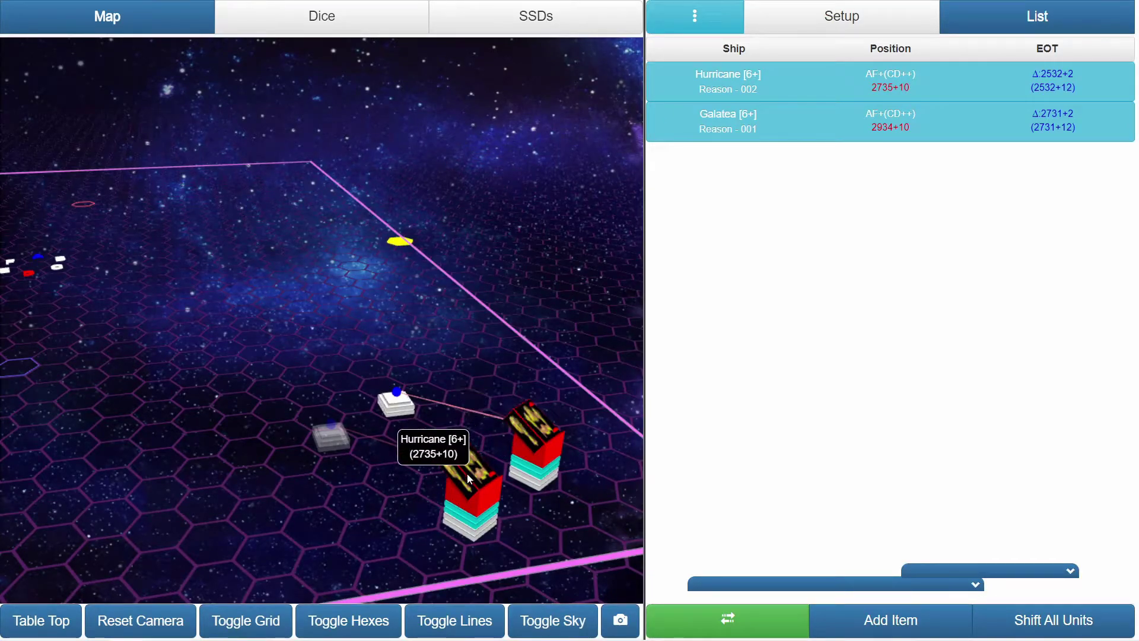
{"action": "left_click_drag", "start_coordinate": [466, 461], "coordinate": [457, 521]}
{"action": "left_click", "coordinate": [457, 522]}
{"action": "left_click", "coordinate": [1096, 36]}
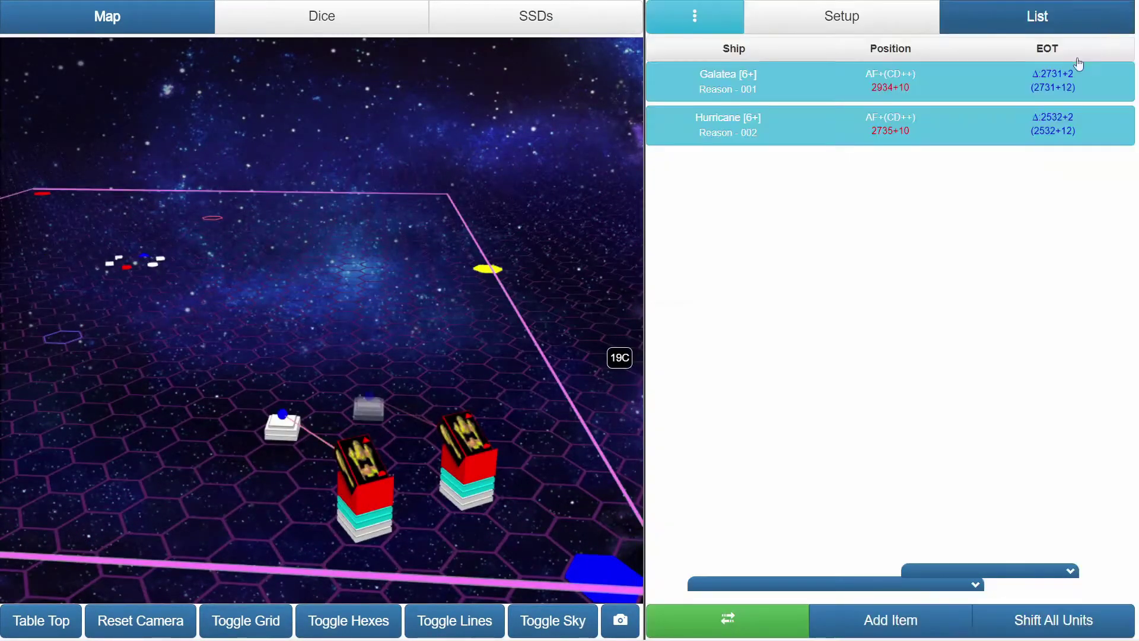
- Add Hurricane to Galatea's active SSD sheet as a 2-Up sheet in the right position
{"action": "left_click", "coordinate": [830, 132]}
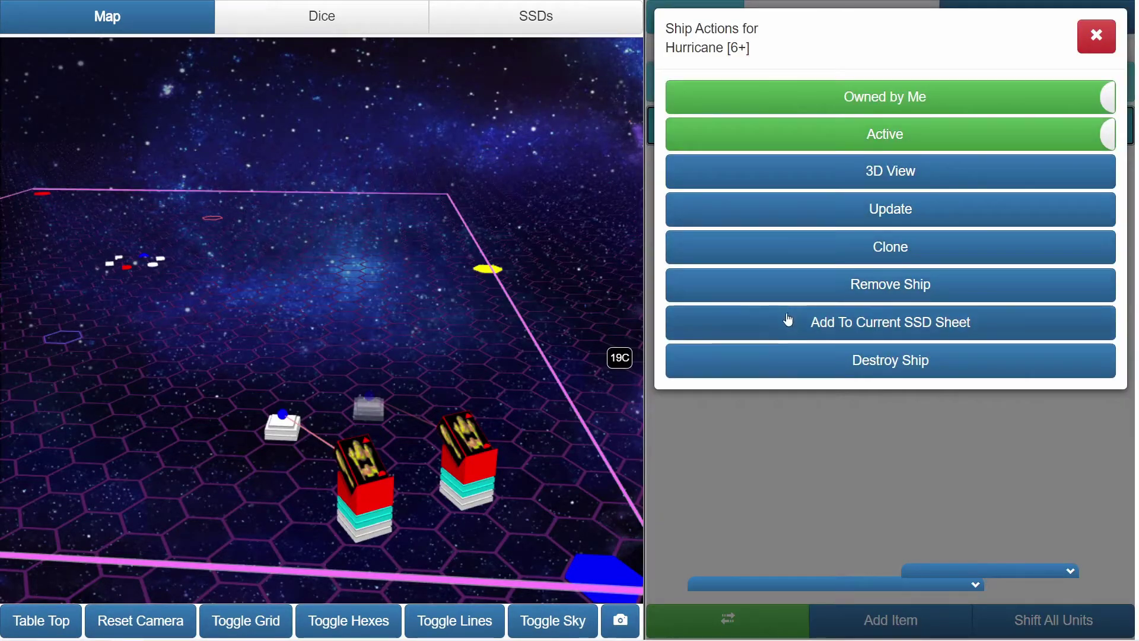
{"action": "left_click", "coordinate": [446, 19]}
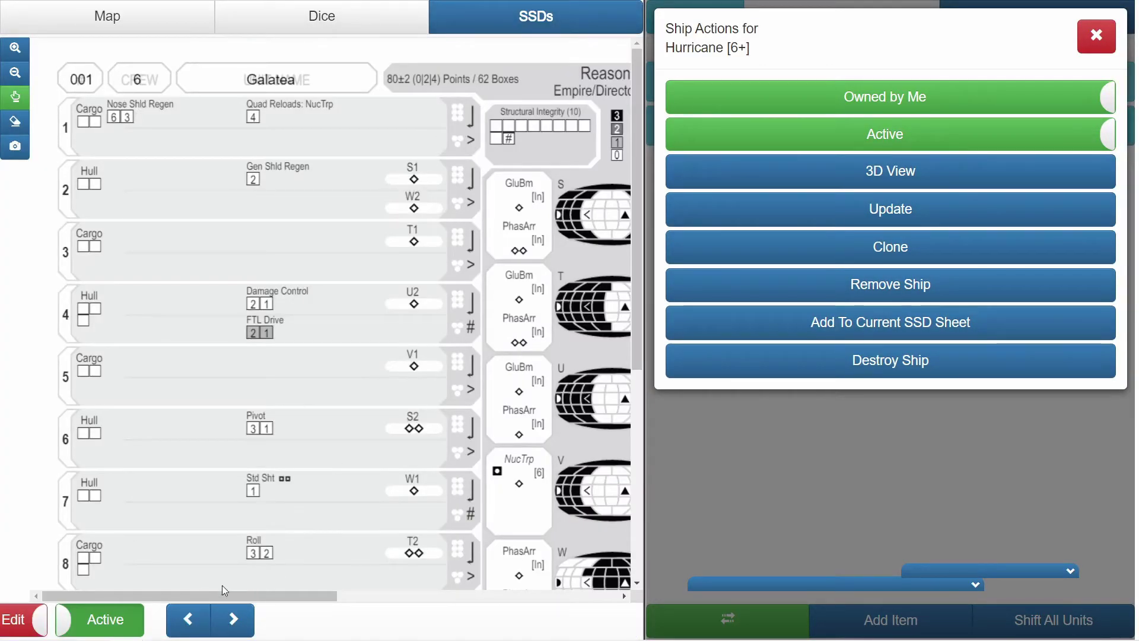
{"action": "mouse_move", "coordinate": [50, 620]}
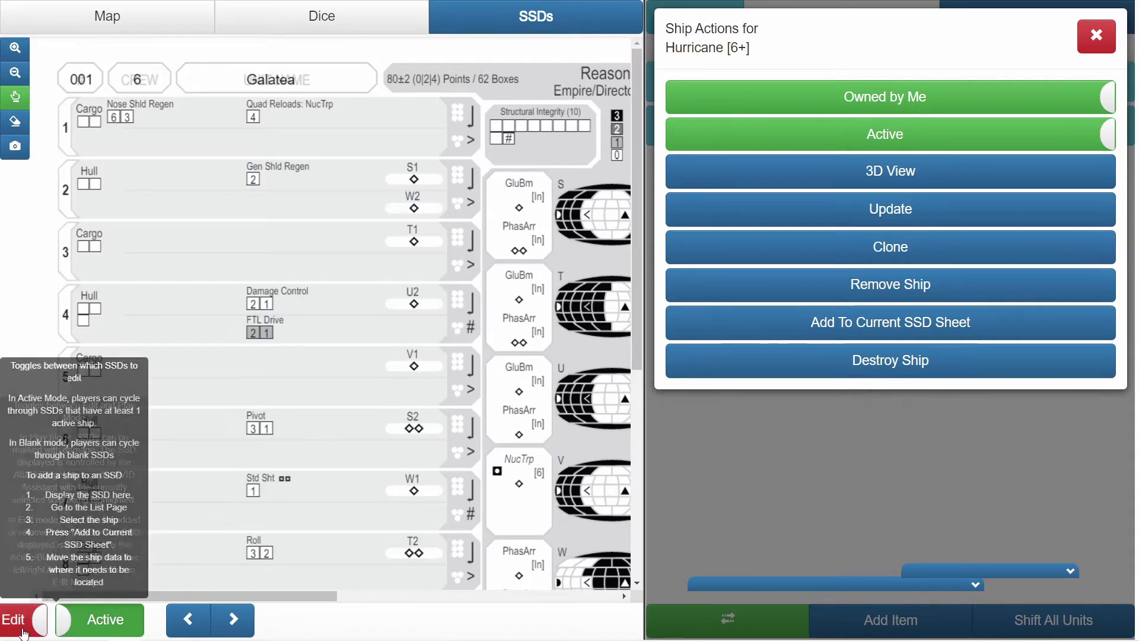
{"action": "left_click", "coordinate": [89, 620]}
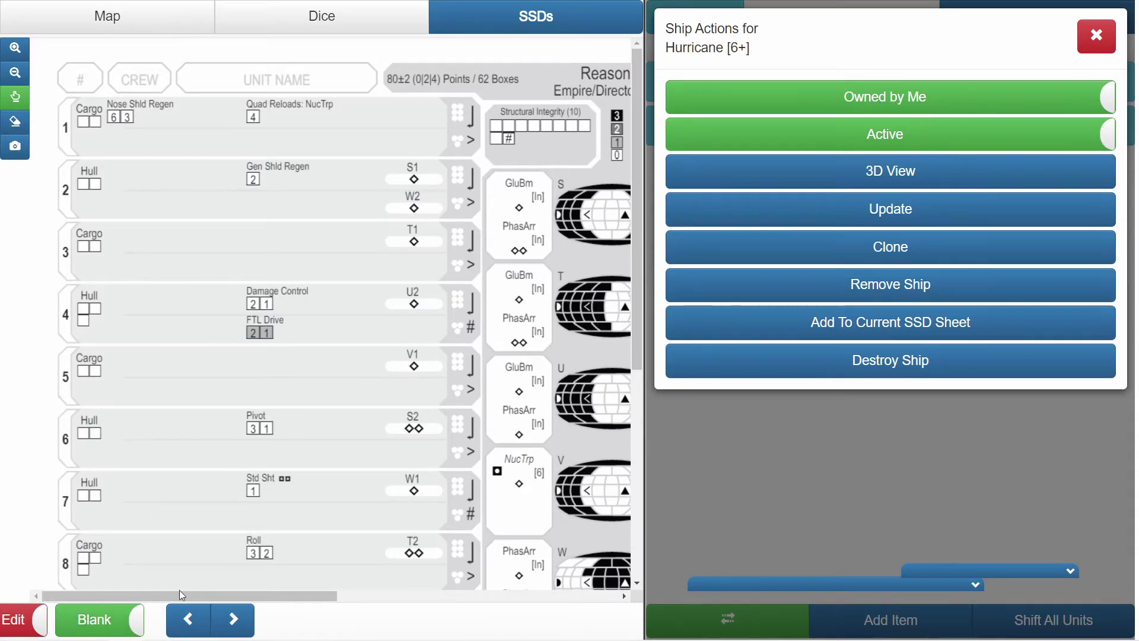
{"action": "left_click", "coordinate": [124, 618]}
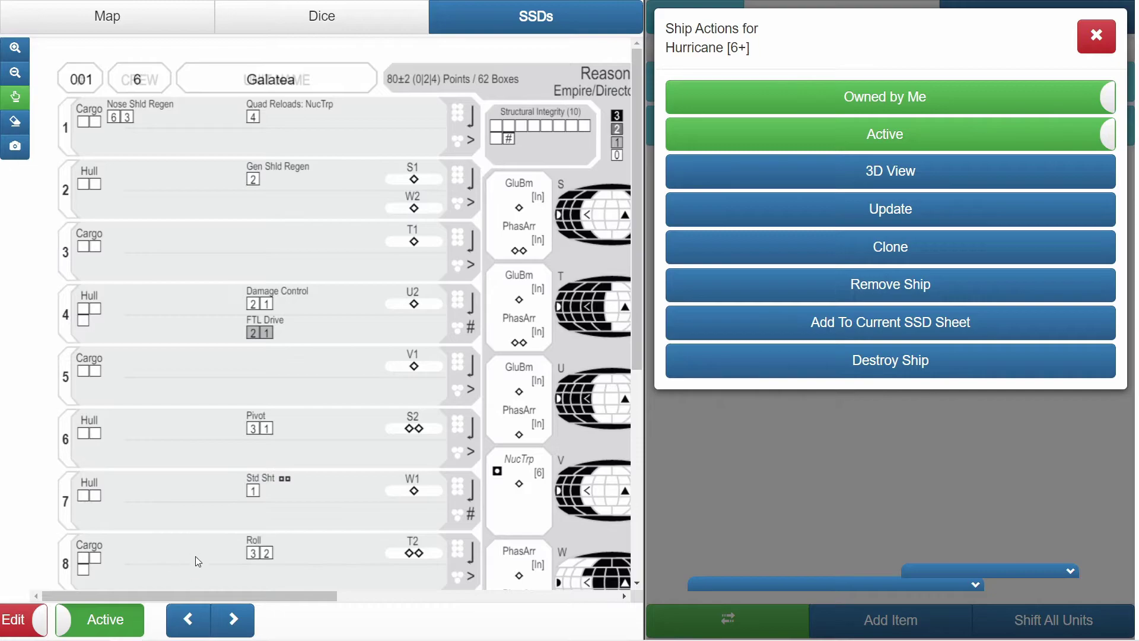
{"action": "left_click", "coordinate": [857, 328]}
{"action": "left_click", "coordinate": [930, 160]}
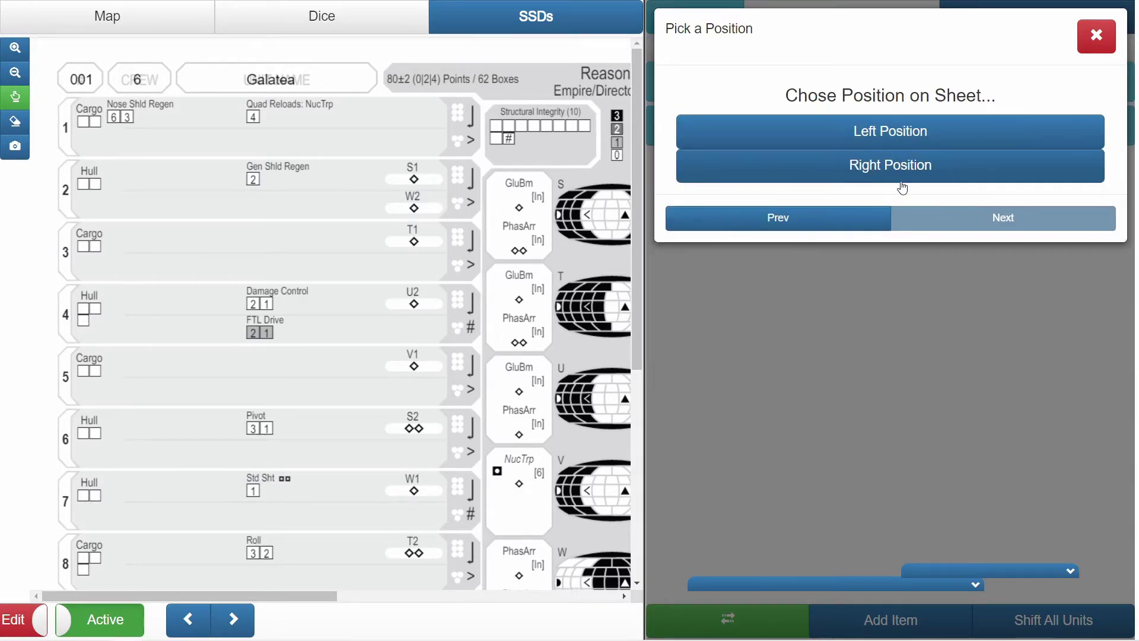
{"action": "left_click", "coordinate": [901, 177]}
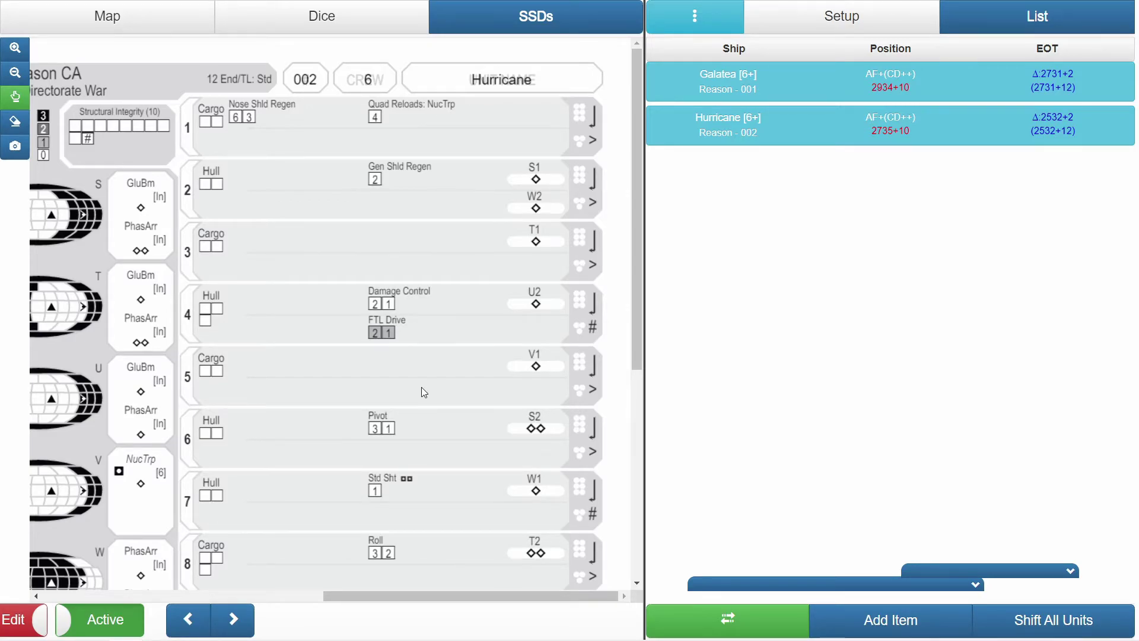
- Erase Hurricane's name from the shared SSD sheet and approve removing the entire ship from it
{"action": "left_click", "coordinate": [15, 122]}
{"action": "left_click", "coordinate": [481, 82]}
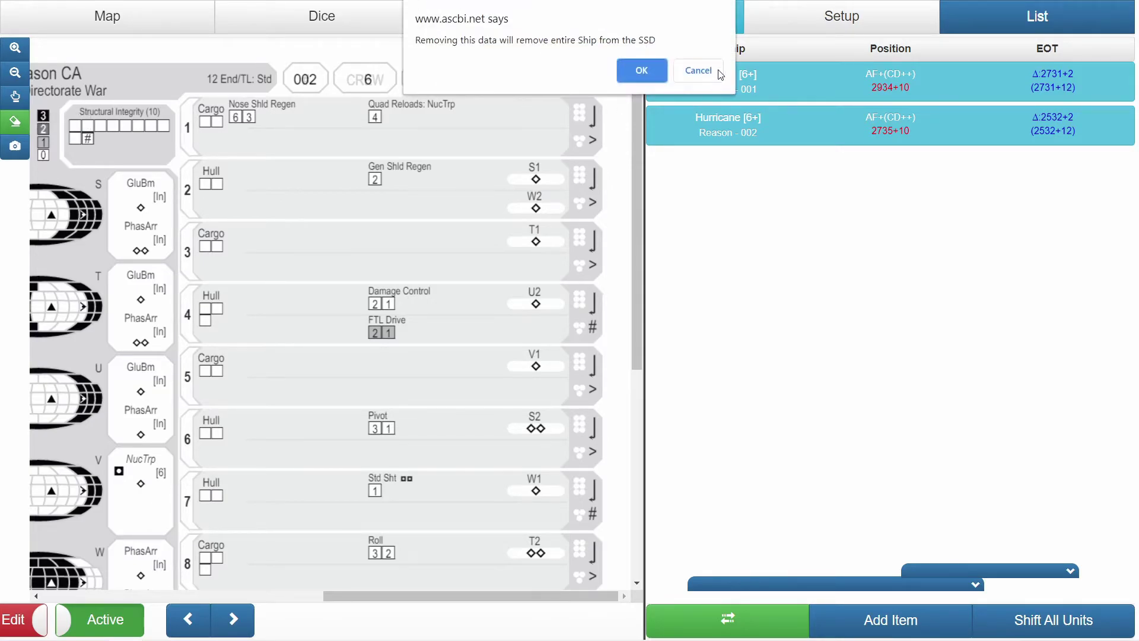
{"action": "left_click", "coordinate": [646, 71]}
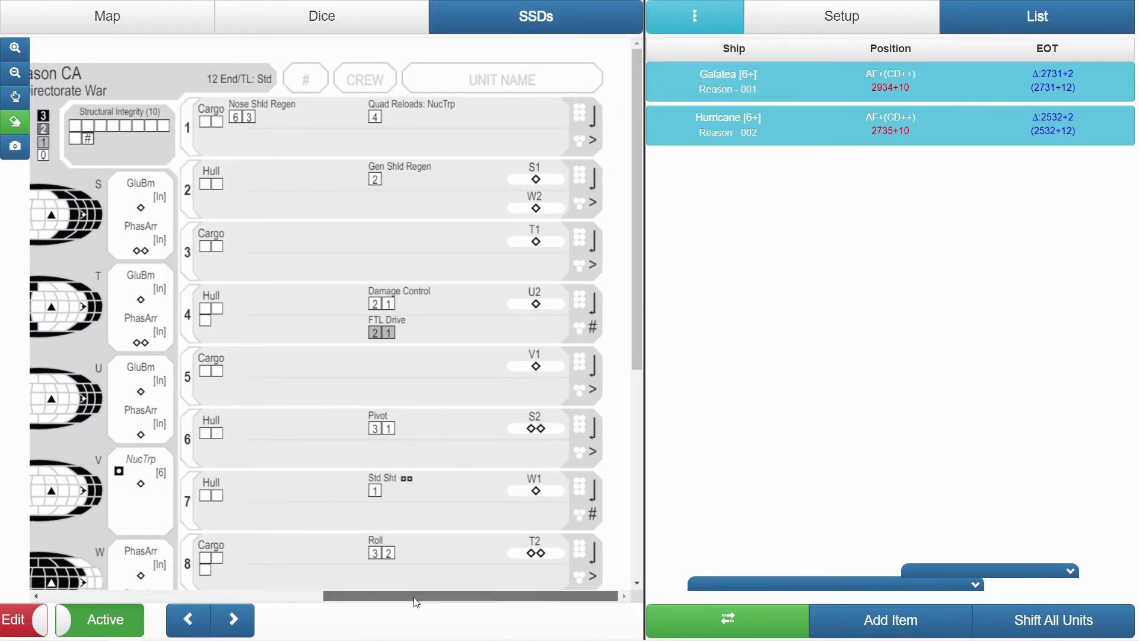
- Add Hurricane to the blank Reason-class SSD sheet as a 2-Up sheet in the left position
{"action": "left_click_drag", "start_coordinate": [418, 595], "coordinate": [101, 571]}
{"action": "left_click", "coordinate": [104, 619]}
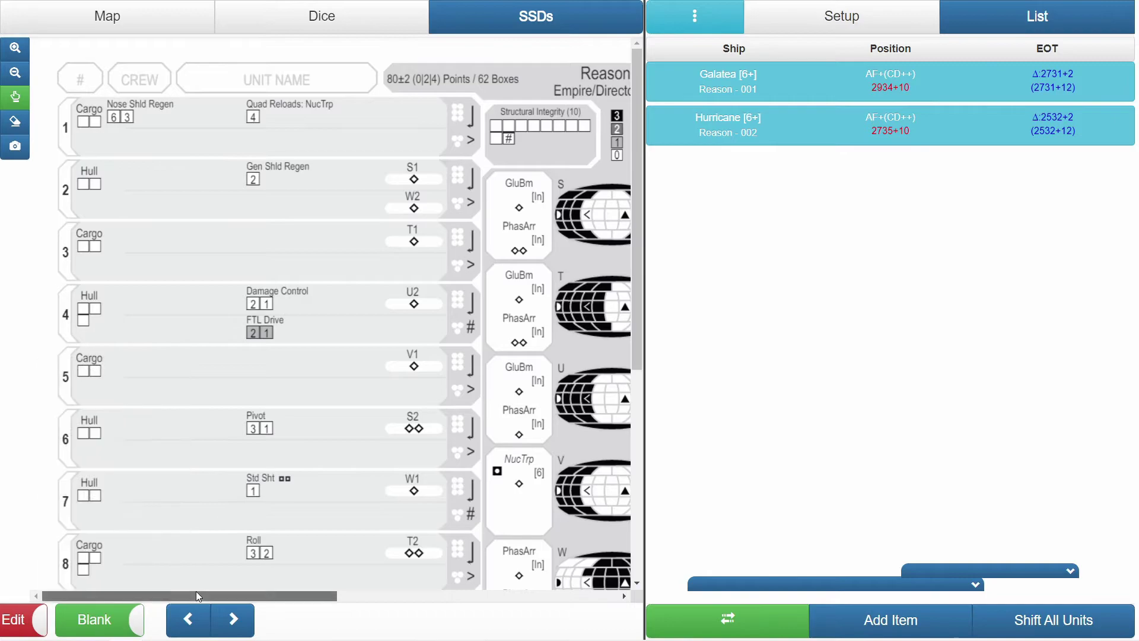
{"action": "left_click", "coordinate": [234, 620]}
{"action": "left_click", "coordinate": [235, 621]}
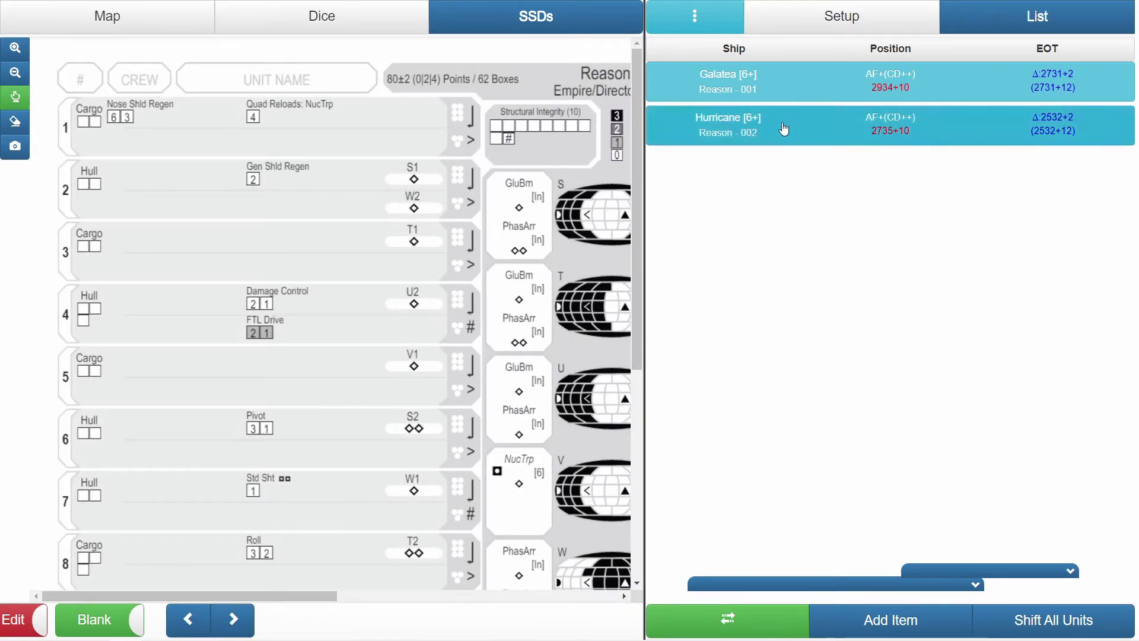
{"action": "left_click", "coordinate": [765, 130]}
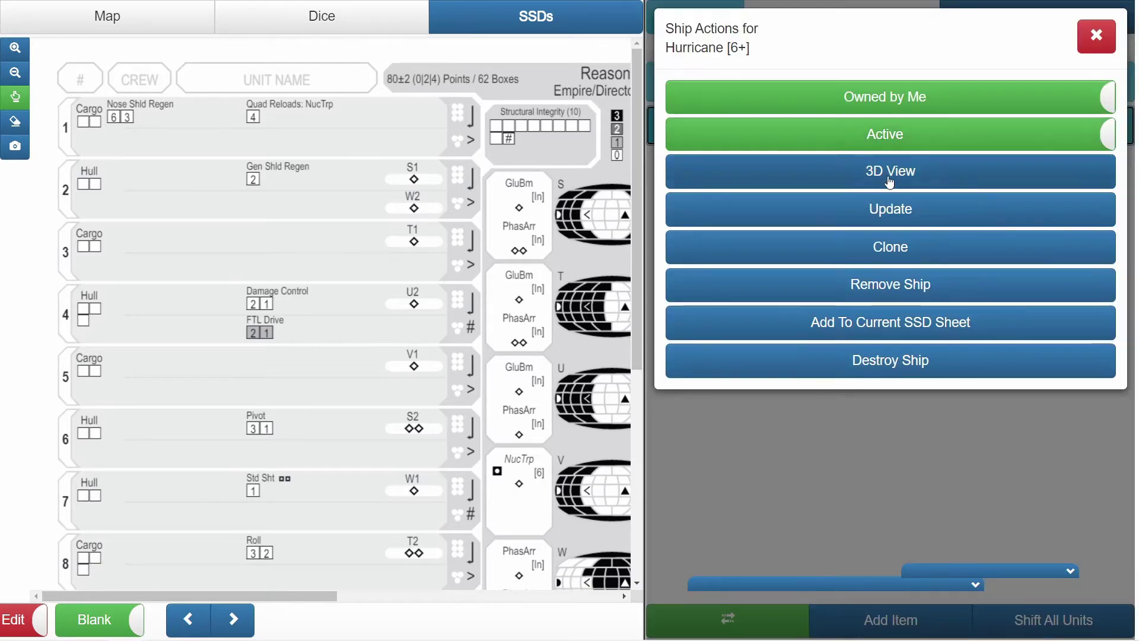
{"action": "left_click", "coordinate": [795, 322]}
{"action": "left_click", "coordinate": [871, 166]}
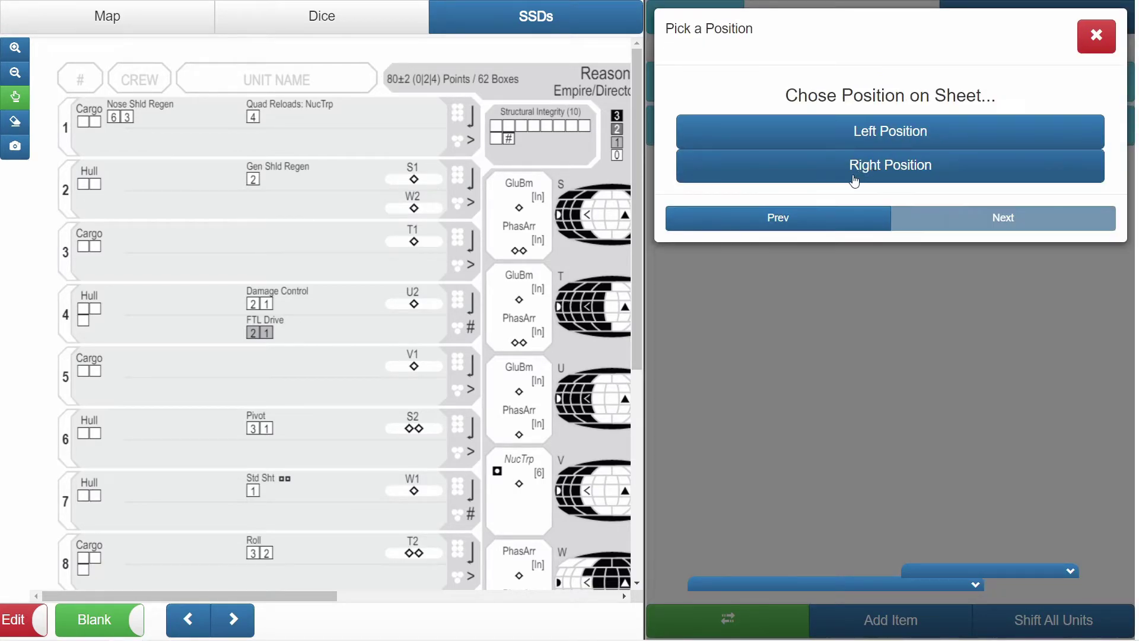
{"action": "left_click", "coordinate": [834, 140]}
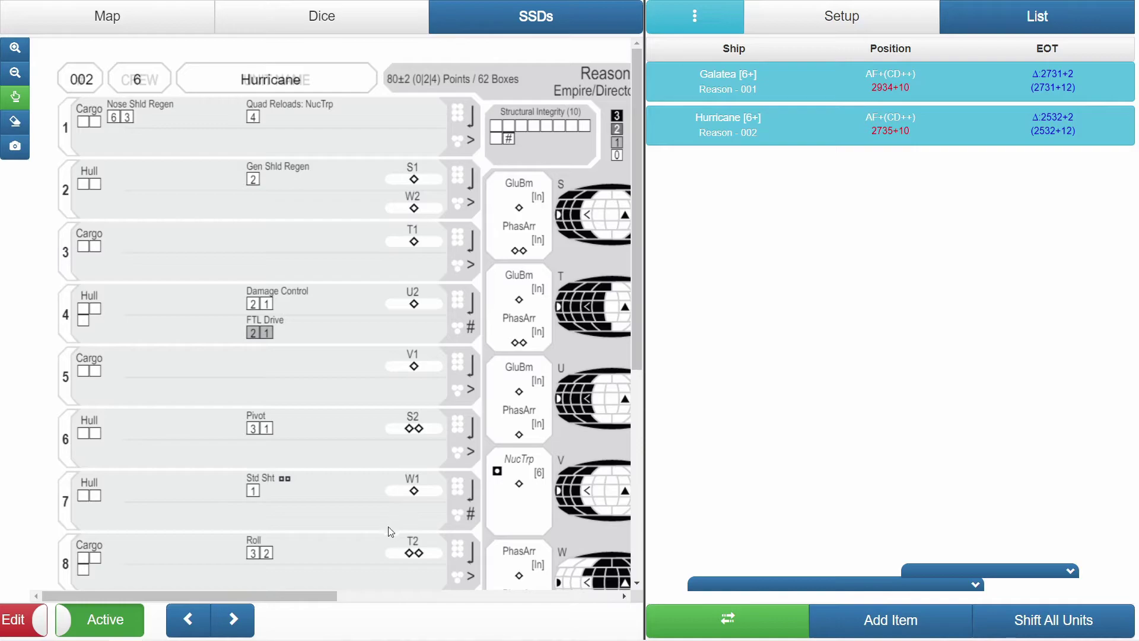
- Page back and forth through the active SSD sheets to review Galatea's and Hurricane's separate sheets
{"action": "left_click", "coordinate": [248, 624]}
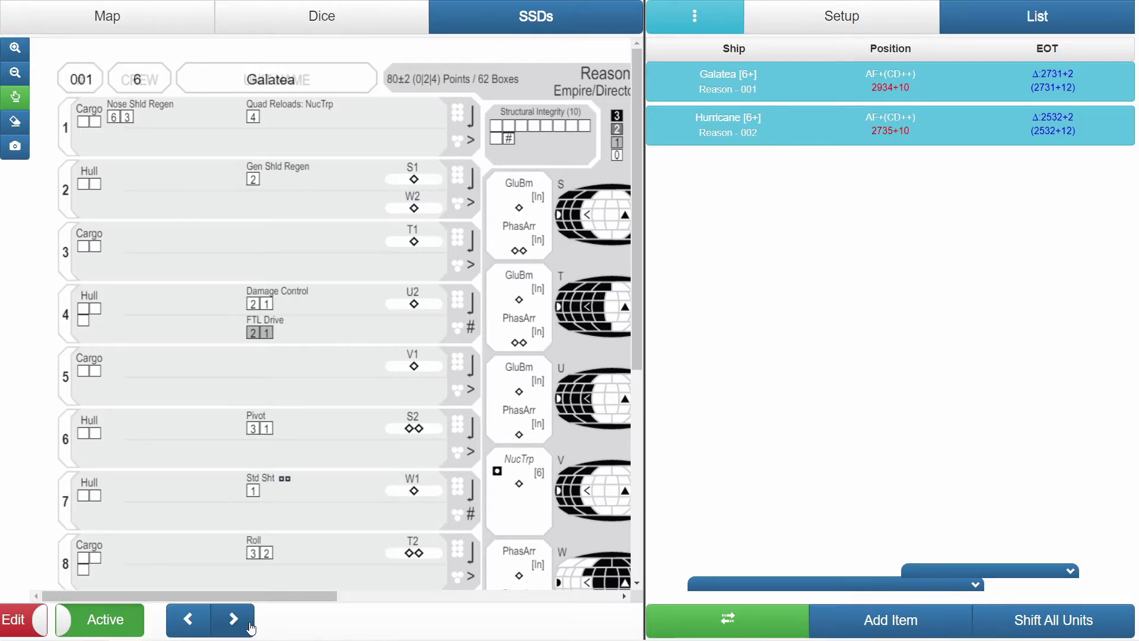
{"action": "left_click", "coordinate": [250, 628]}
{"action": "left_click", "coordinate": [250, 628]}
{"action": "left_click", "coordinate": [250, 628]}
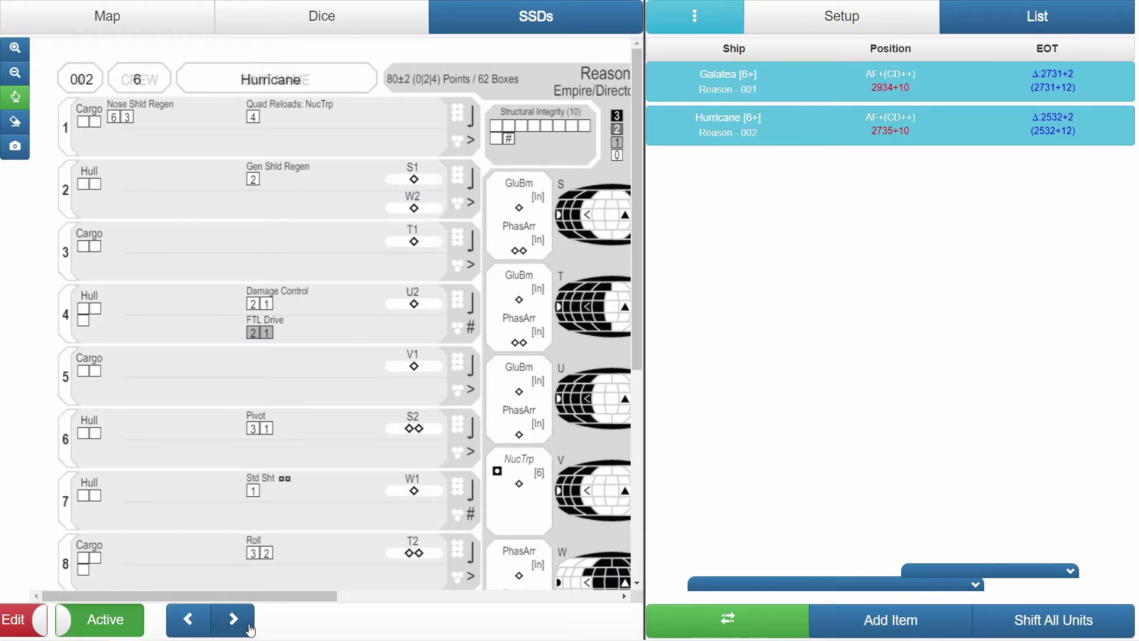
{"action": "left_click", "coordinate": [250, 628]}
{"action": "left_click", "coordinate": [250, 628]}
{"action": "left_click", "coordinate": [250, 628]}
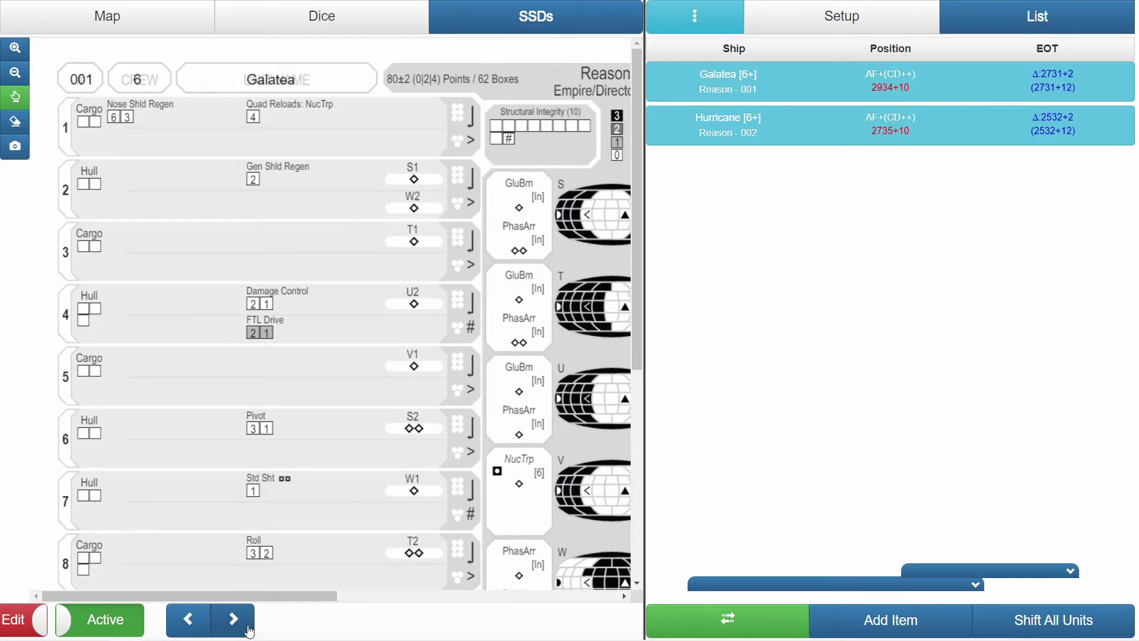
{"action": "left_click", "coordinate": [249, 630]}
- Examine the map from the two placed ships across to the opposite corner with the red marker
{"action": "left_click", "coordinate": [143, 18]}
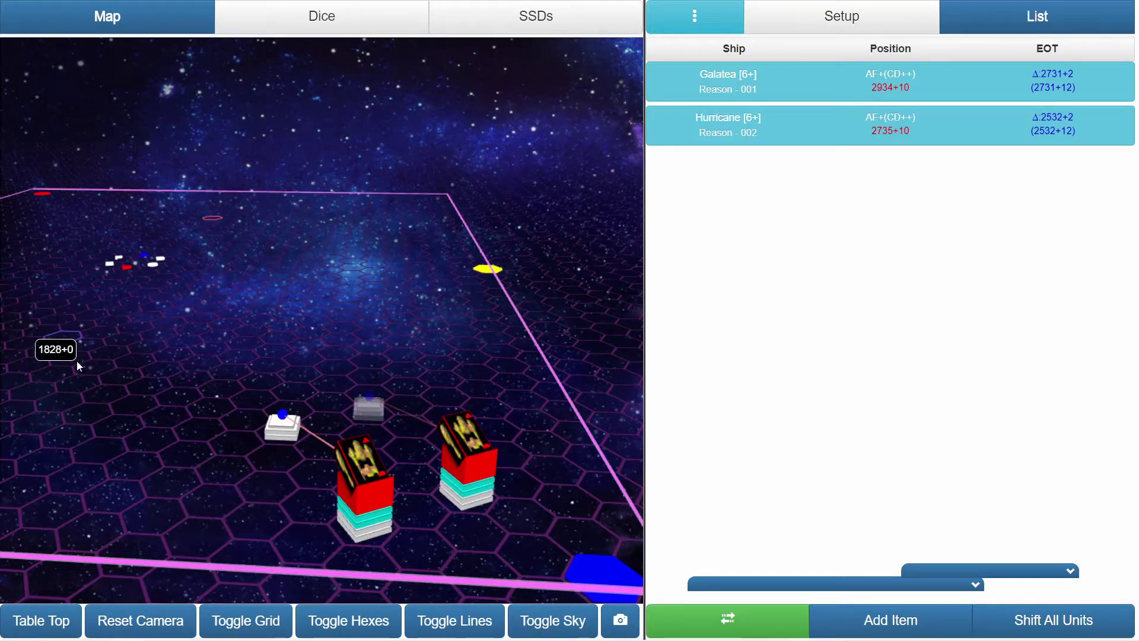
{"action": "left_click", "coordinate": [730, 619]}
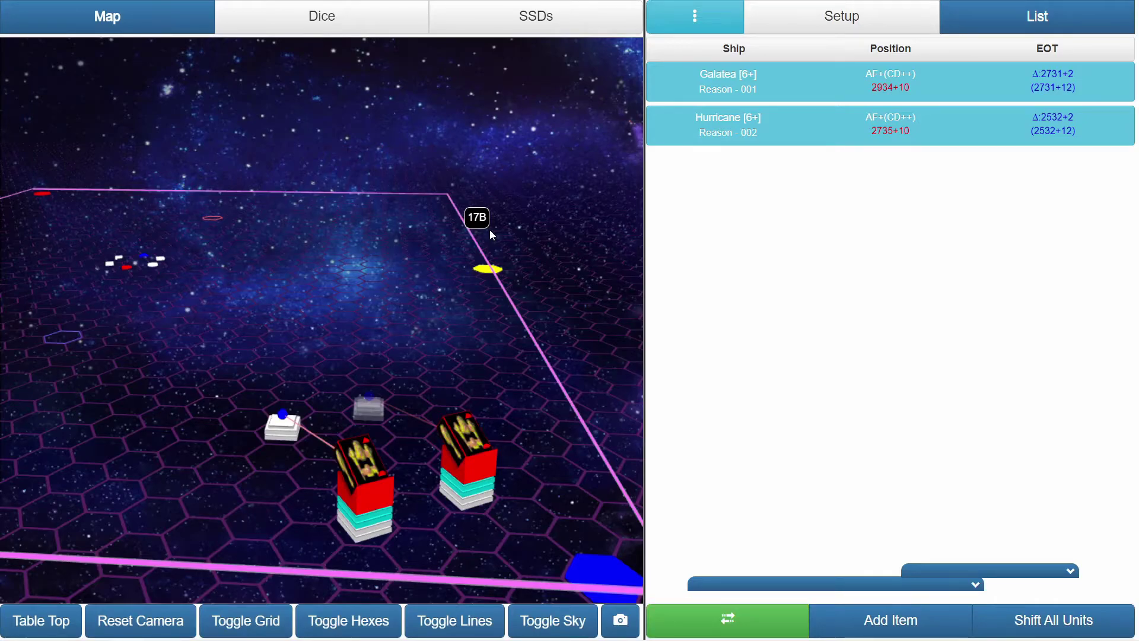
{"action": "left_click_drag", "start_coordinate": [478, 228], "coordinate": [244, 295]}
{"action": "mouse_move", "coordinate": [437, 370]}
{"action": "left_mouse_down"}
{"action": "mouse_move", "coordinate": [351, 381]}
{"action": "mouse_move", "coordinate": [405, 445]}
{"action": "mouse_move", "coordinate": [468, 437]}
{"action": "mouse_move", "coordinate": [460, 532]}
{"action": "mouse_move", "coordinate": [464, 291]}
{"action": "left_mouse_up"}
{"action": "left_click_drag", "start_coordinate": [463, 481], "coordinate": [458, 261]}
{"action": "left_click_drag", "start_coordinate": [458, 522], "coordinate": [439, 246]}
{"action": "left_click_drag", "start_coordinate": [422, 417], "coordinate": [430, 378]}
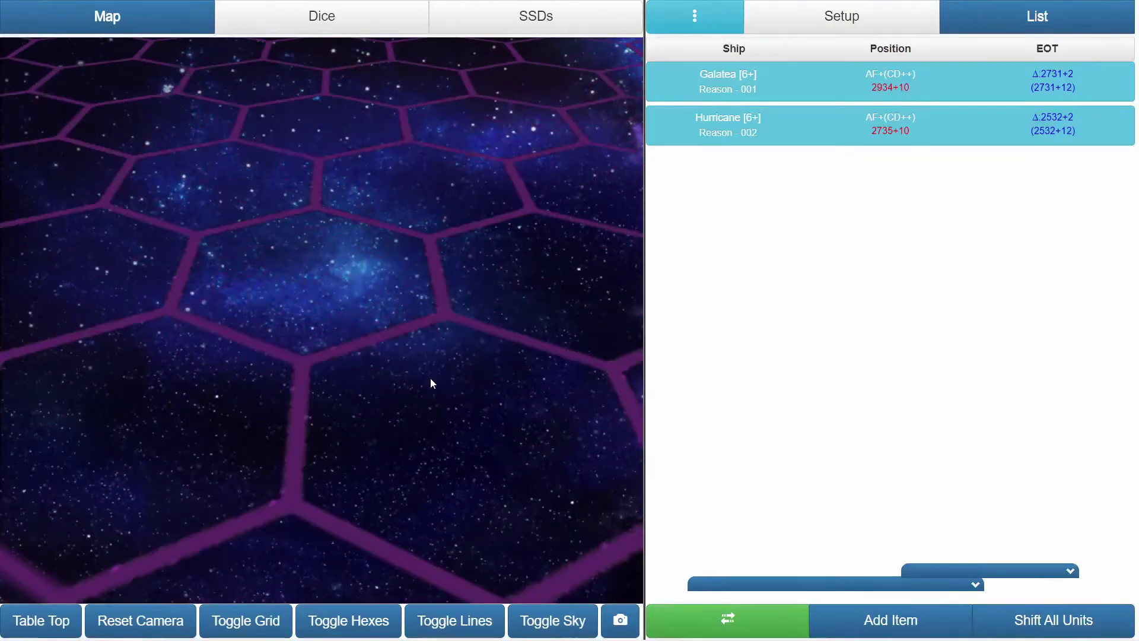
{"action": "left_click_drag", "start_coordinate": [424, 268], "coordinate": [442, 386]}
{"action": "scroll", "coordinate": [414, 337], "scroll_direction": "down", "scroll_amount": 10}
{"action": "scroll", "coordinate": [440, 416], "scroll_direction": "up", "scroll_amount": 4}
{"action": "mouse_move", "coordinate": [438, 431]}
{"action": "left_mouse_down"}
{"action": "mouse_move", "coordinate": [449, 467]}
{"action": "mouse_move", "coordinate": [393, 426]}
{"action": "mouse_move", "coordinate": [424, 431]}
{"action": "left_mouse_up"}
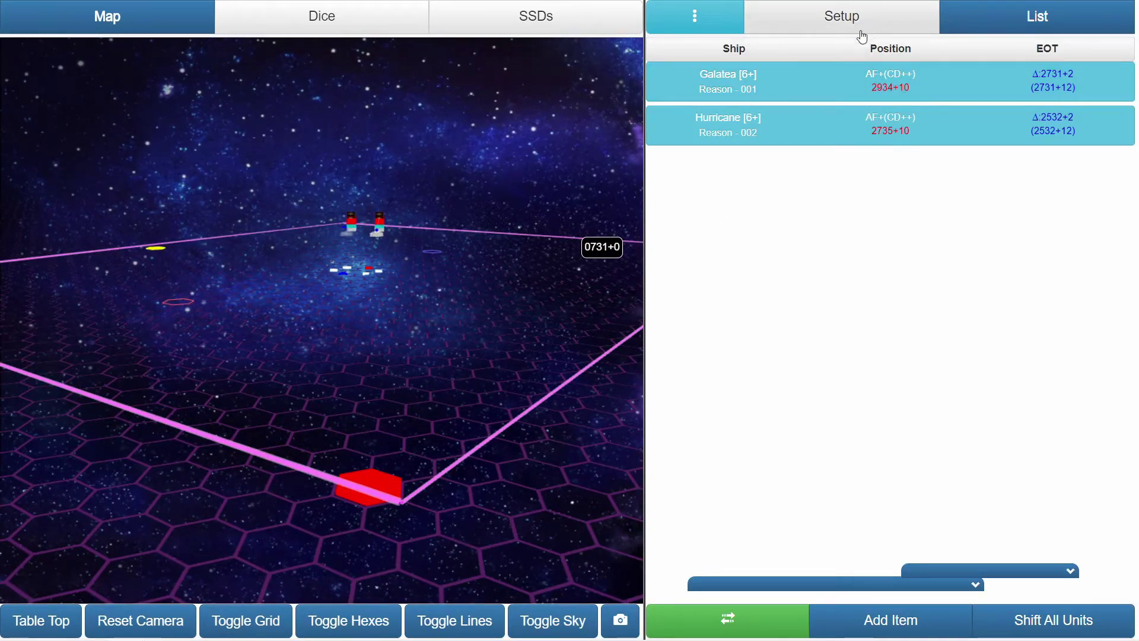
- Bring up the blank Magellan SSD sheet in place of the active Hurricane sheet
{"action": "left_click", "coordinate": [564, 17]}
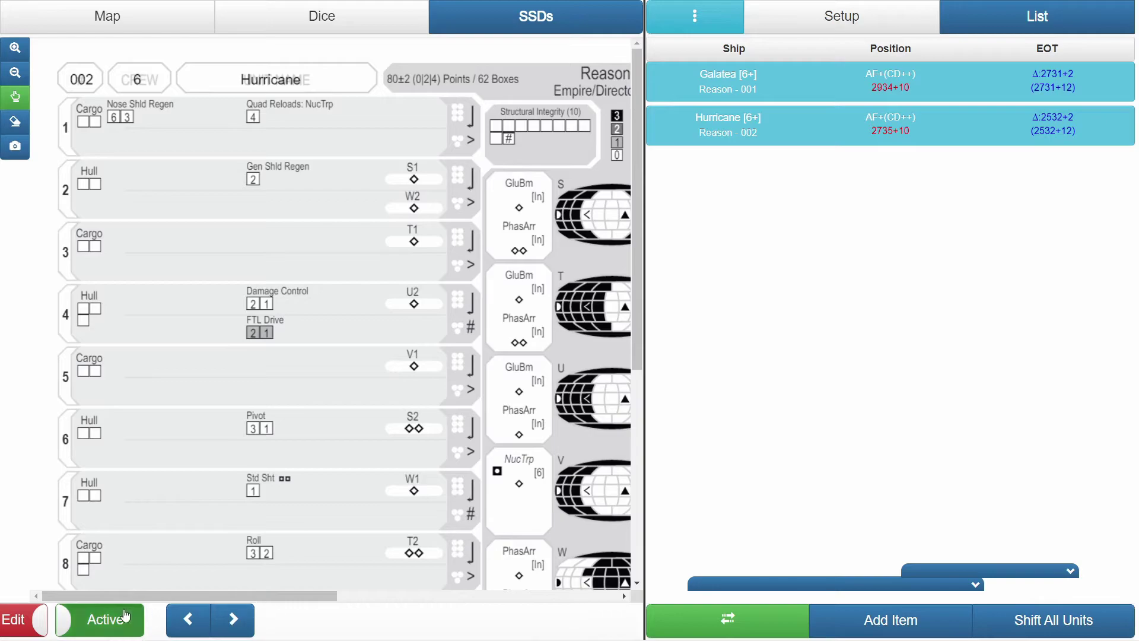
{"action": "left_click", "coordinate": [233, 620]}
{"action": "left_click", "coordinate": [232, 620]}
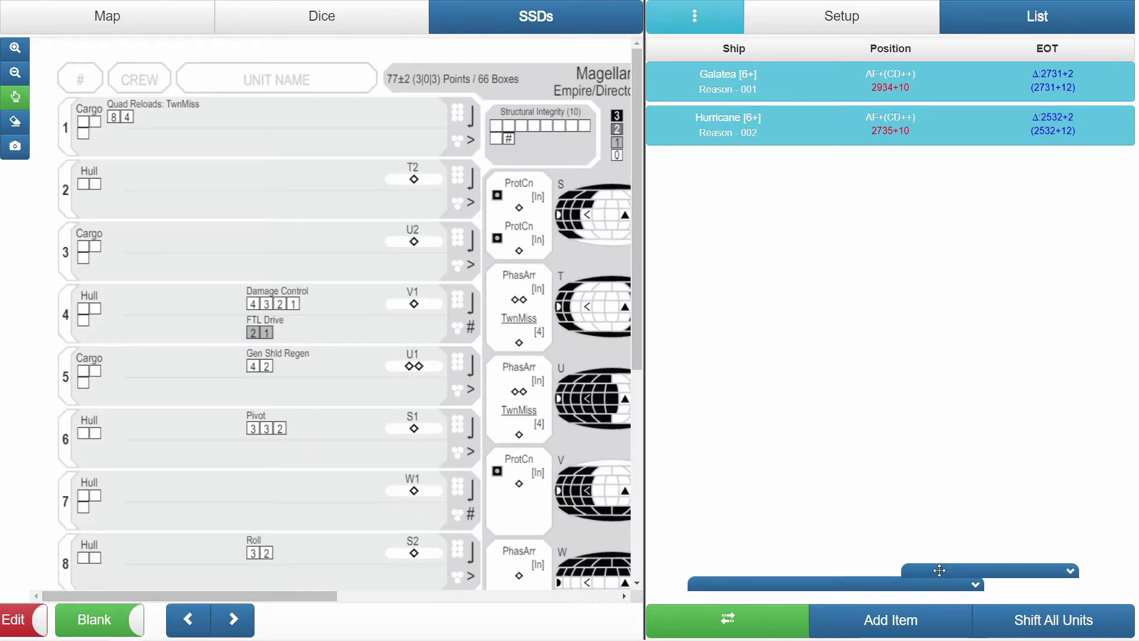
- Start adding a new ship with a randomly generated name, ship class Magellan and hull ID E001
{"action": "left_click", "coordinate": [925, 619]}
{"action": "left_click", "coordinate": [921, 134]}
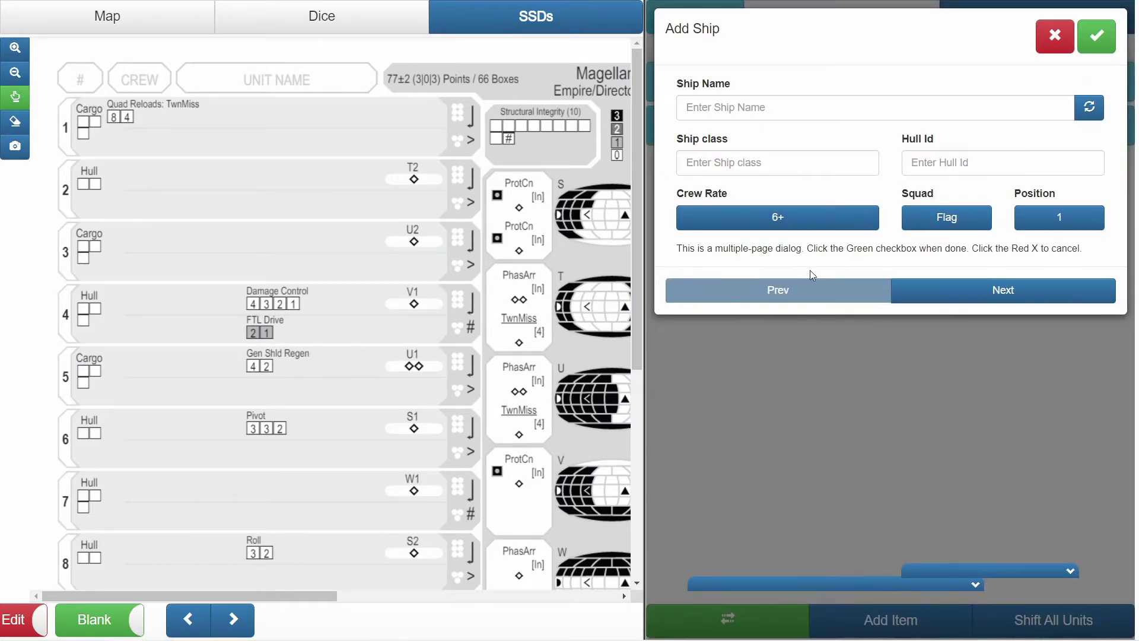
{"action": "left_click", "coordinate": [1089, 107]}
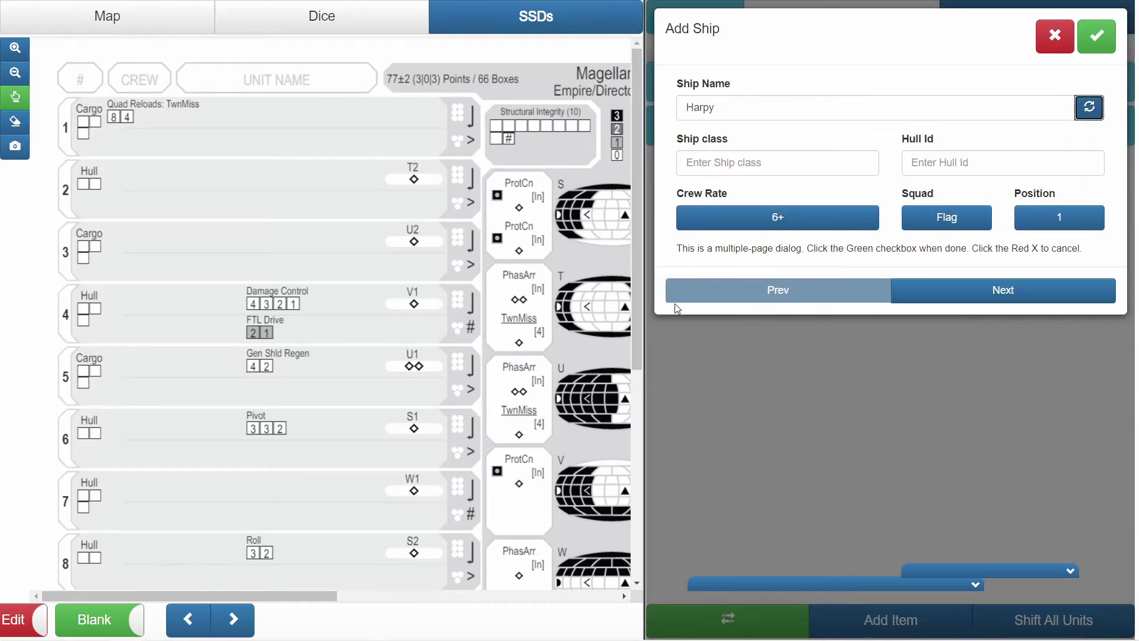
{"action": "scroll", "coordinate": [435, 357], "scroll_direction": "down", "scroll_amount": 5}
{"action": "scroll", "coordinate": [422, 364], "scroll_direction": "up", "scroll_amount": 1}
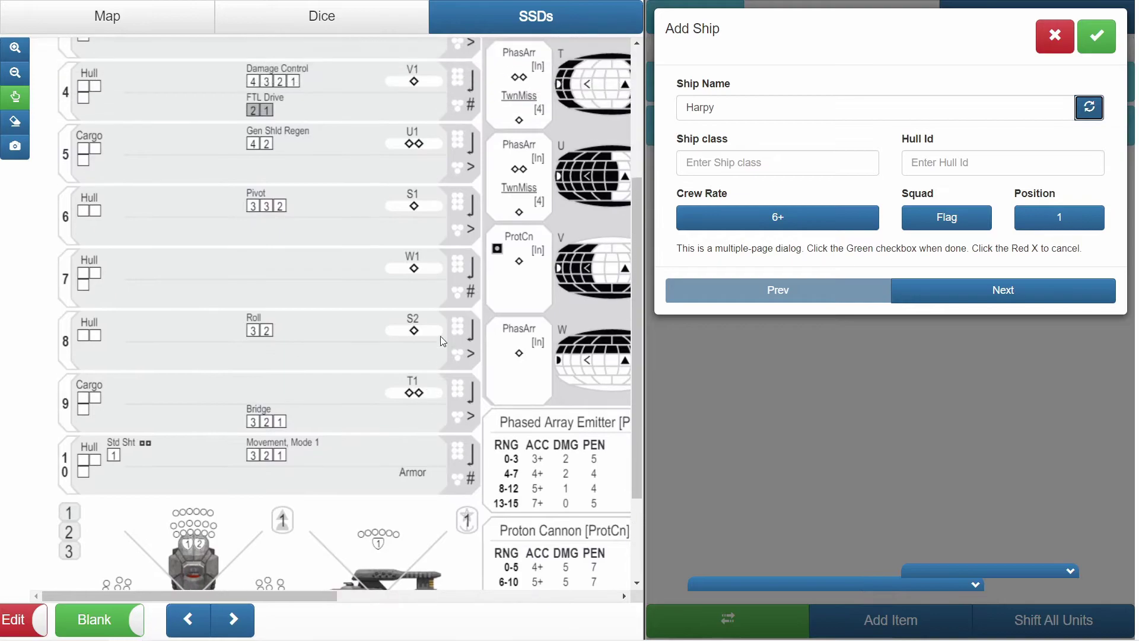
{"action": "scroll", "coordinate": [361, 325], "scroll_direction": "up", "scroll_amount": 4}
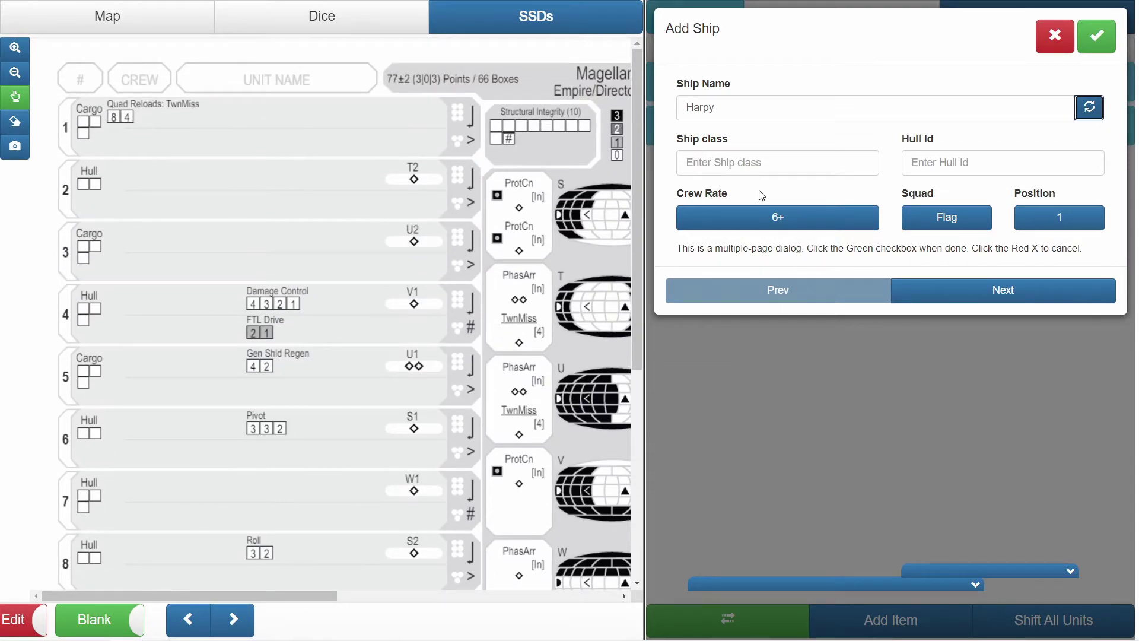
{"action": "left_click", "coordinate": [770, 166]}
{"action": "type", "text": "Magellan"}
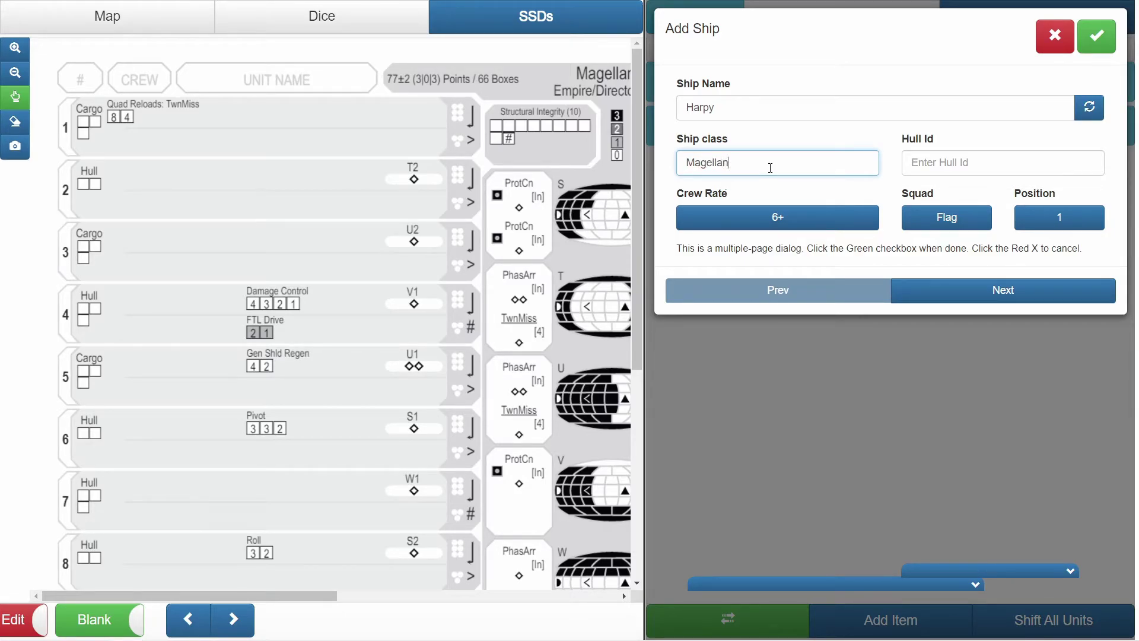
{"action": "key", "text": "Tab"}
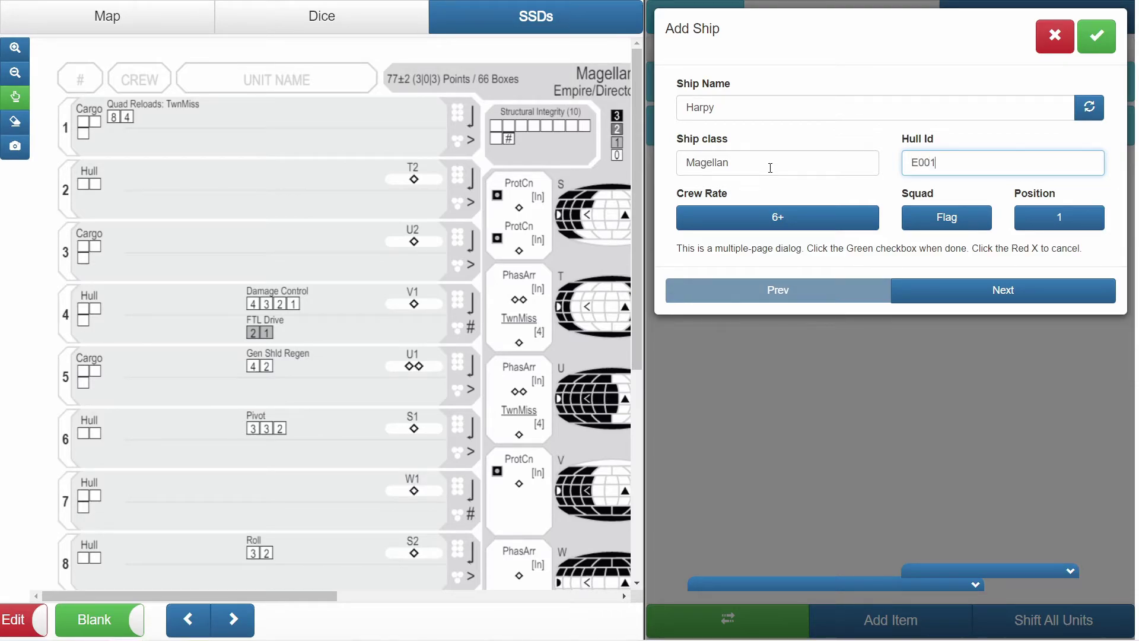
- Set the new ship's maneuver stats to Pivot 3, Roll 3 and Move 3, following its SSD sheet
{"action": "left_click", "coordinate": [982, 290]}
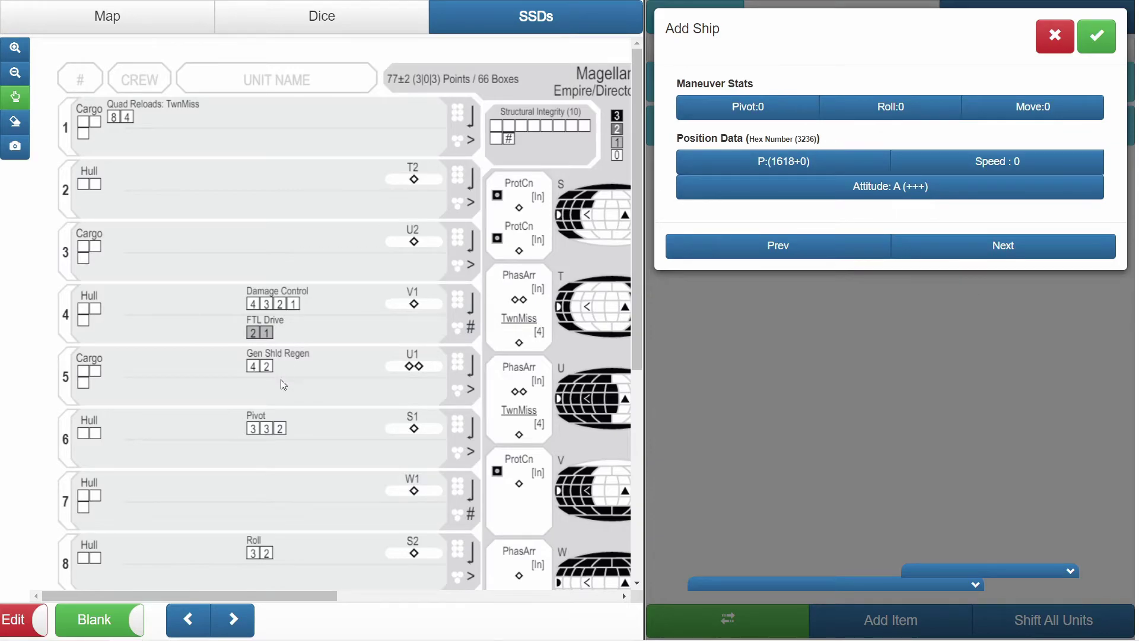
{"action": "scroll", "coordinate": [262, 473], "scroll_direction": "down", "scroll_amount": 3}
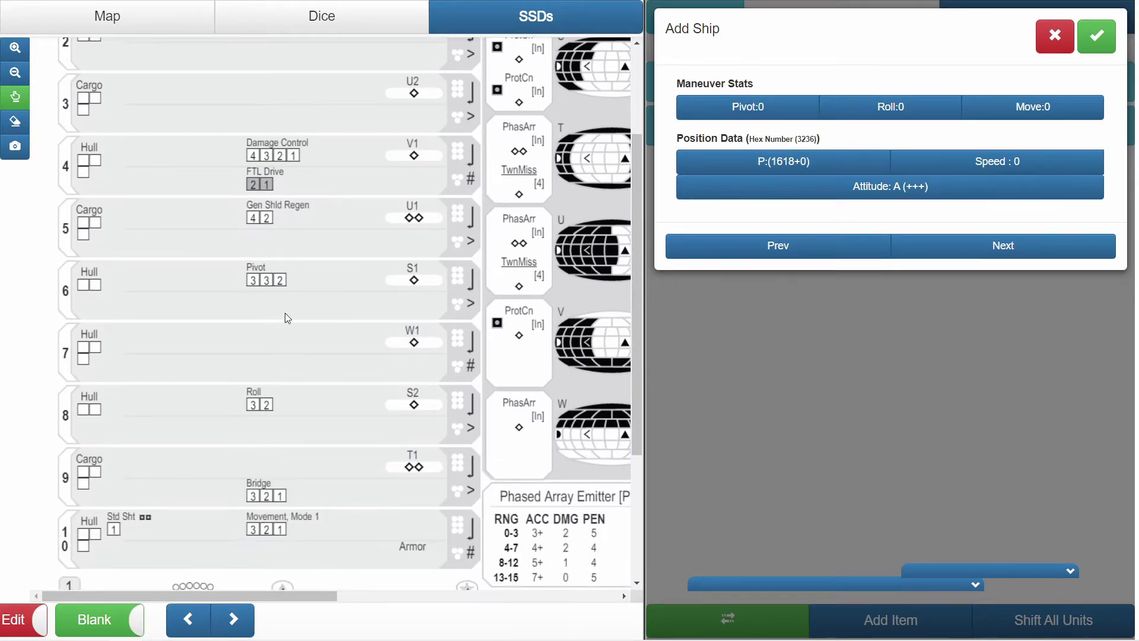
{"action": "scroll", "coordinate": [255, 412], "scroll_direction": "down", "scroll_amount": 3}
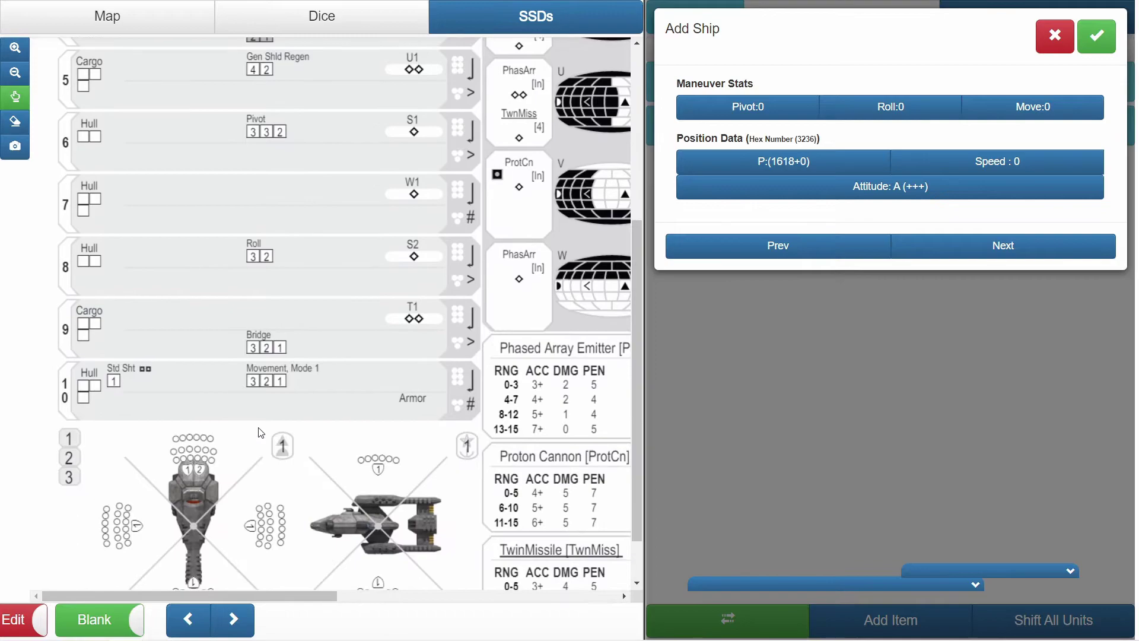
{"action": "left_click", "coordinate": [724, 121]}
{"action": "left_click", "coordinate": [828, 159]}
{"action": "left_click", "coordinate": [870, 107]}
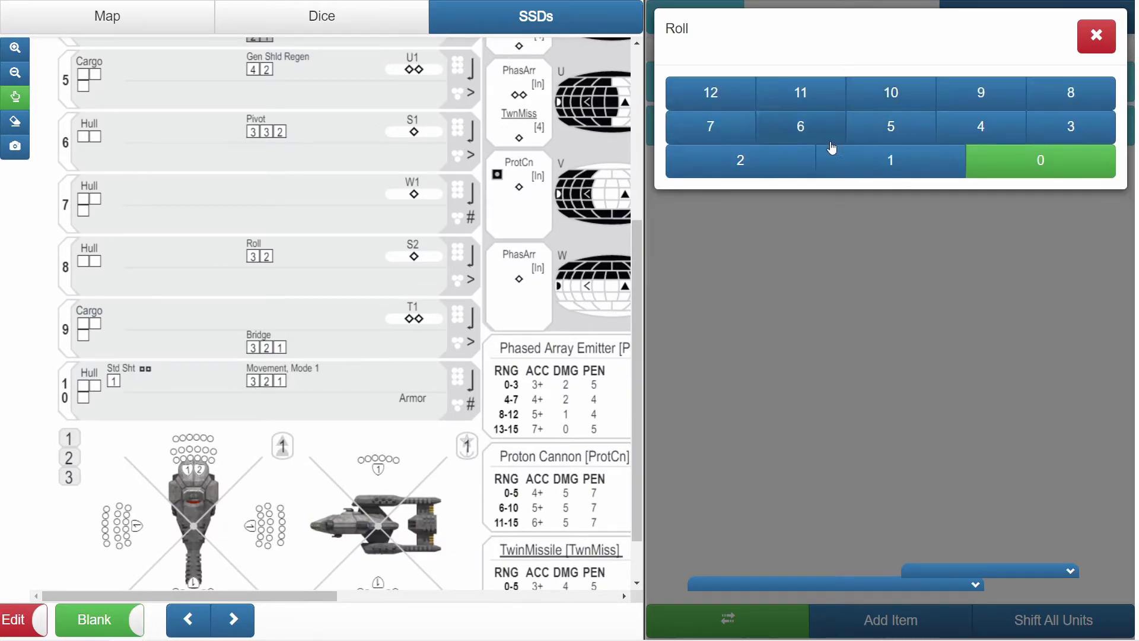
{"action": "left_click", "coordinate": [1032, 137]}
{"action": "left_click", "coordinate": [1030, 123]}
{"action": "left_click", "coordinate": [887, 128]}
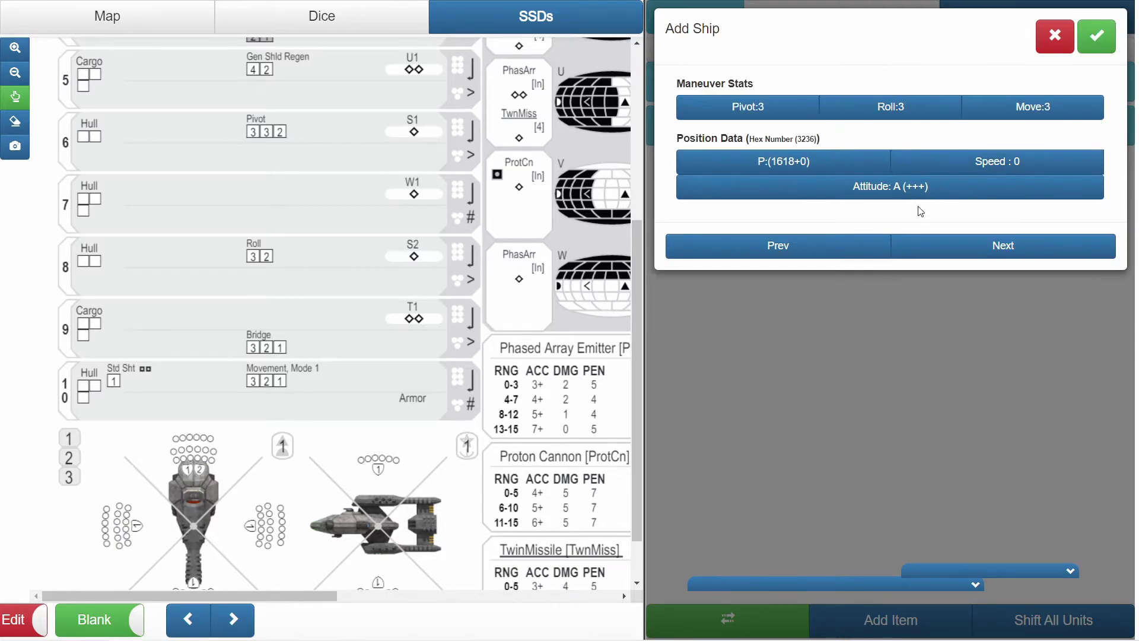
- Place the new Magellan ship at position 0403+0 near the red corner and set its speed to 6
{"action": "left_click", "coordinate": [758, 166]}
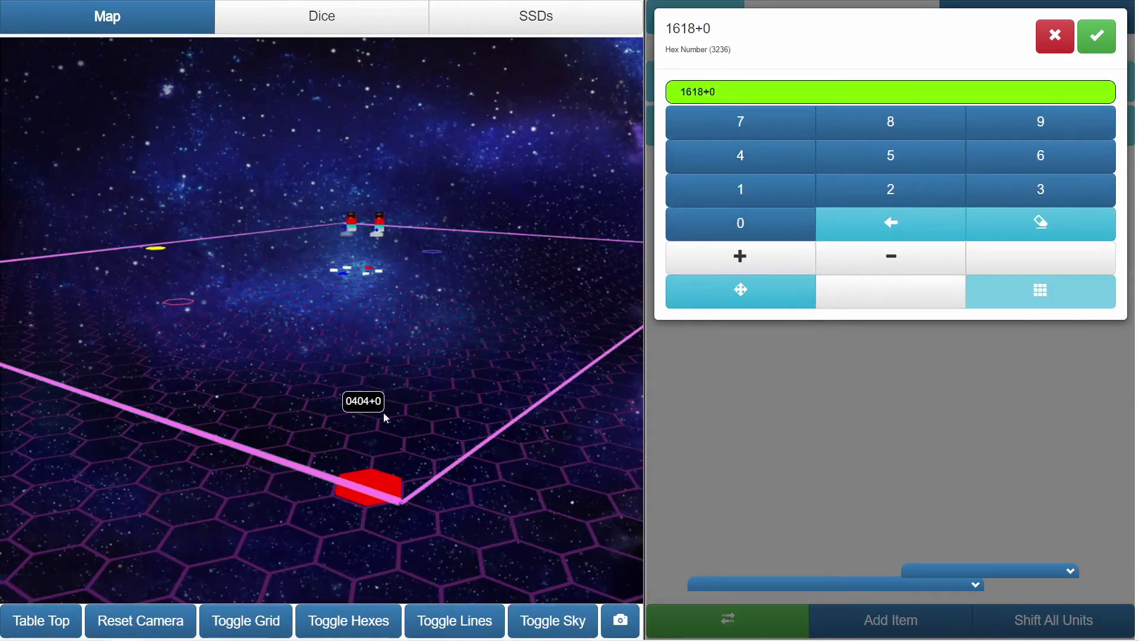
{"action": "left_click", "coordinate": [355, 426]}
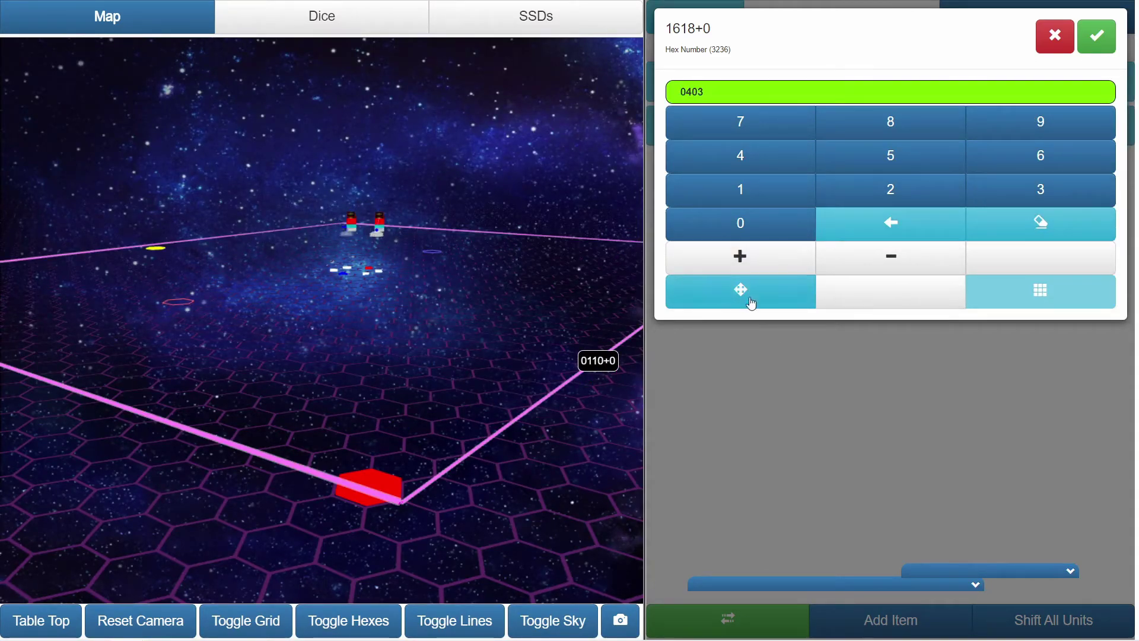
{"action": "left_click", "coordinate": [757, 235]}
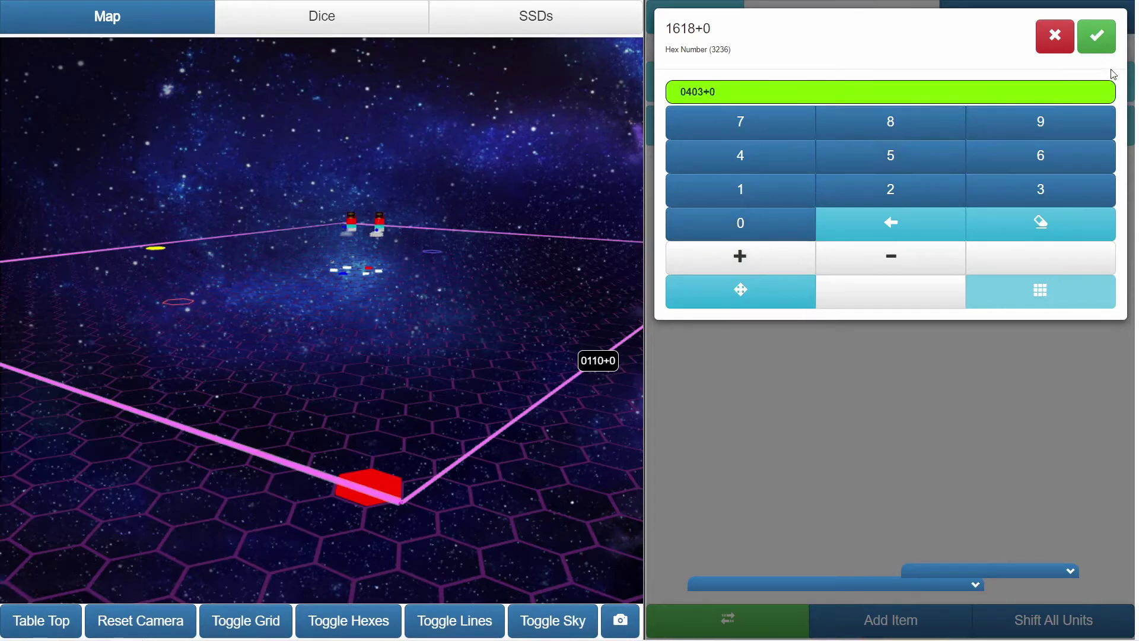
{"action": "left_click", "coordinate": [1099, 47]}
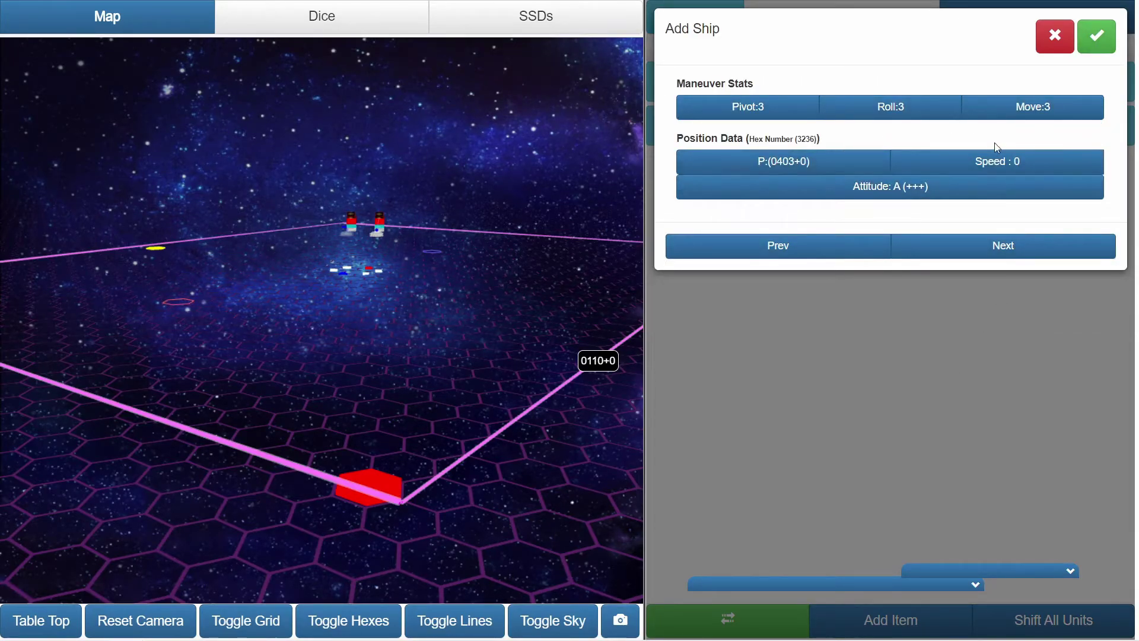
{"action": "left_click", "coordinate": [989, 164]}
{"action": "left_click", "coordinate": [1042, 122]}
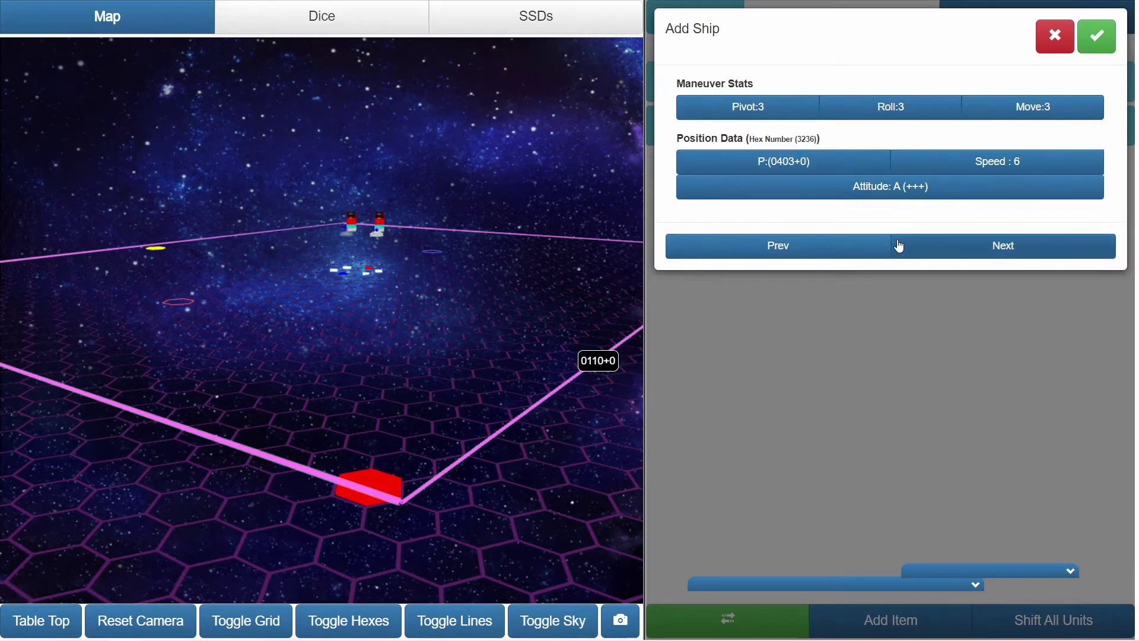
- Rotate the attitude display until D is uppermost and set the new ship's attitude to C (+++)
{"action": "left_click", "coordinate": [867, 191]}
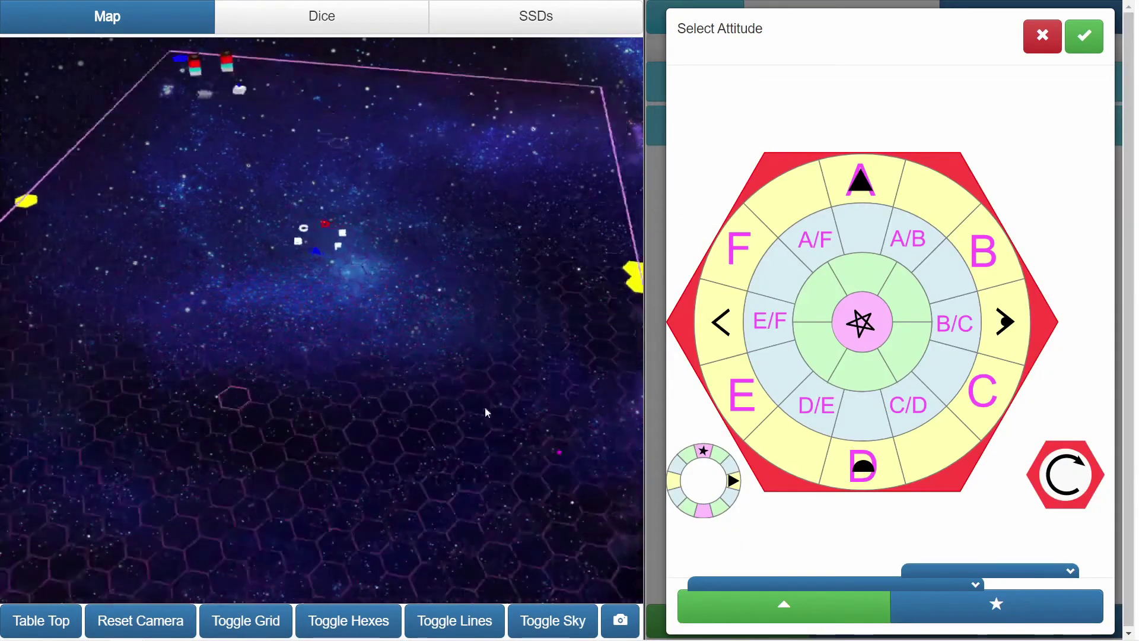
{"action": "left_click", "coordinate": [1072, 490]}
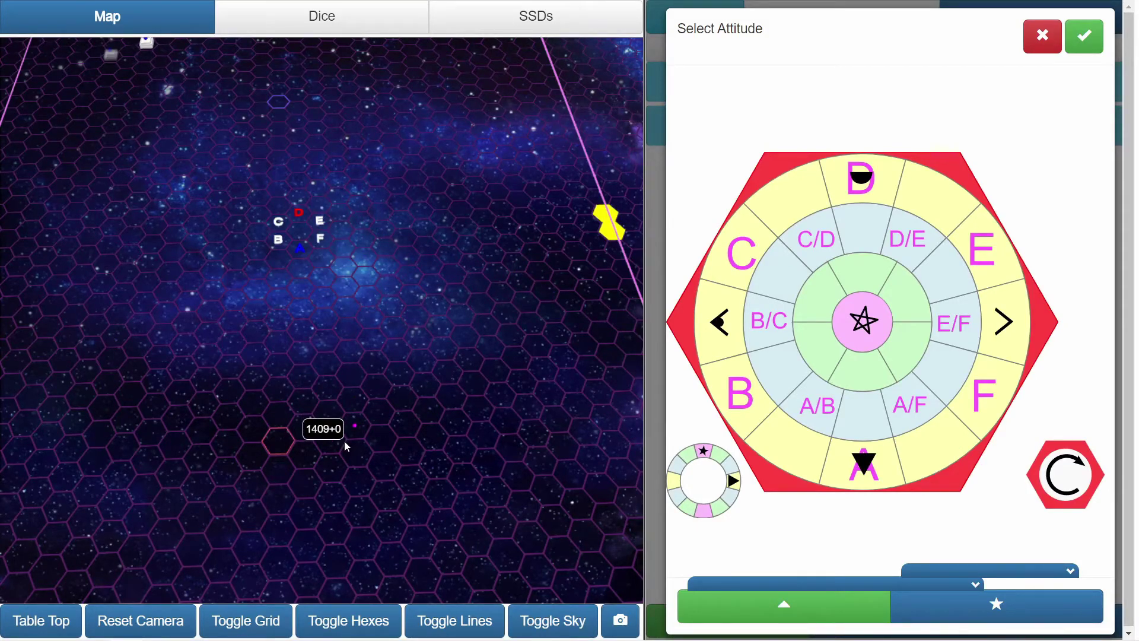
{"action": "left_click", "coordinate": [746, 253]}
{"action": "left_click", "coordinate": [1084, 36]}
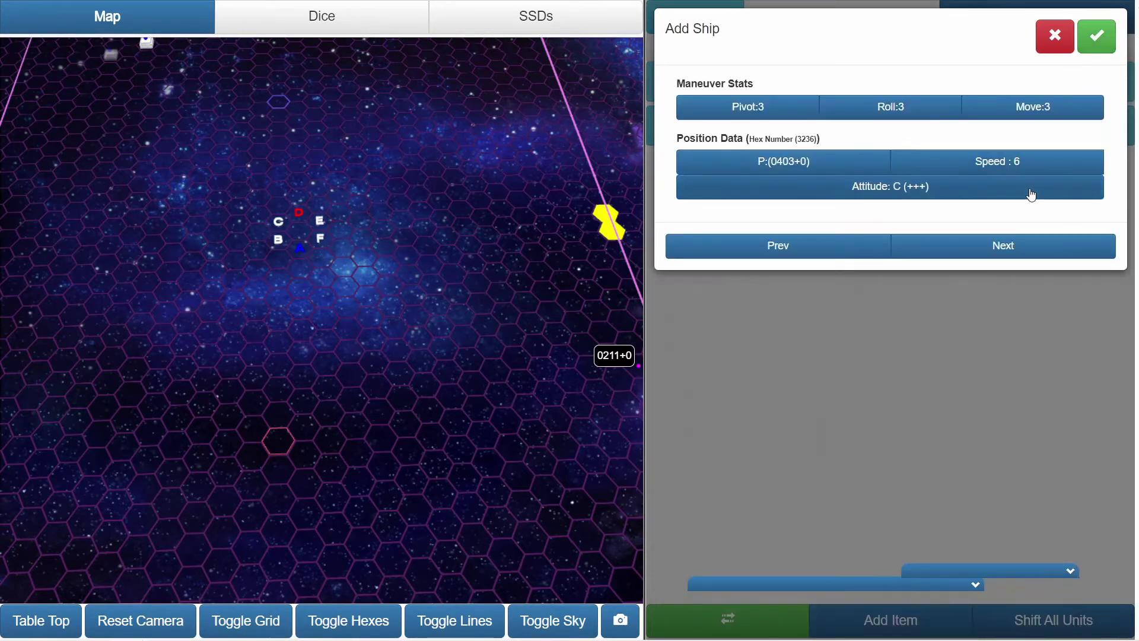
- Set all three profile values of the new Magellan ship, including Top/Bottom, to +1, following its SSD sheet
{"action": "left_click", "coordinate": [998, 252]}
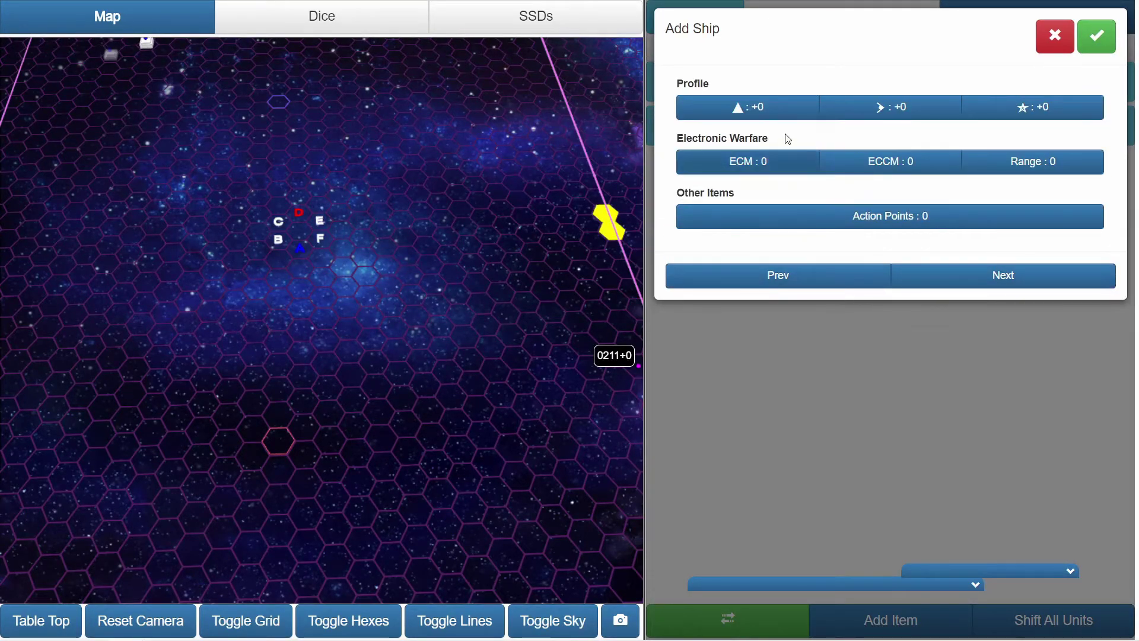
{"action": "left_click", "coordinate": [550, 23]}
{"action": "scroll", "coordinate": [206, 449], "scroll_direction": "down", "scroll_amount": 2}
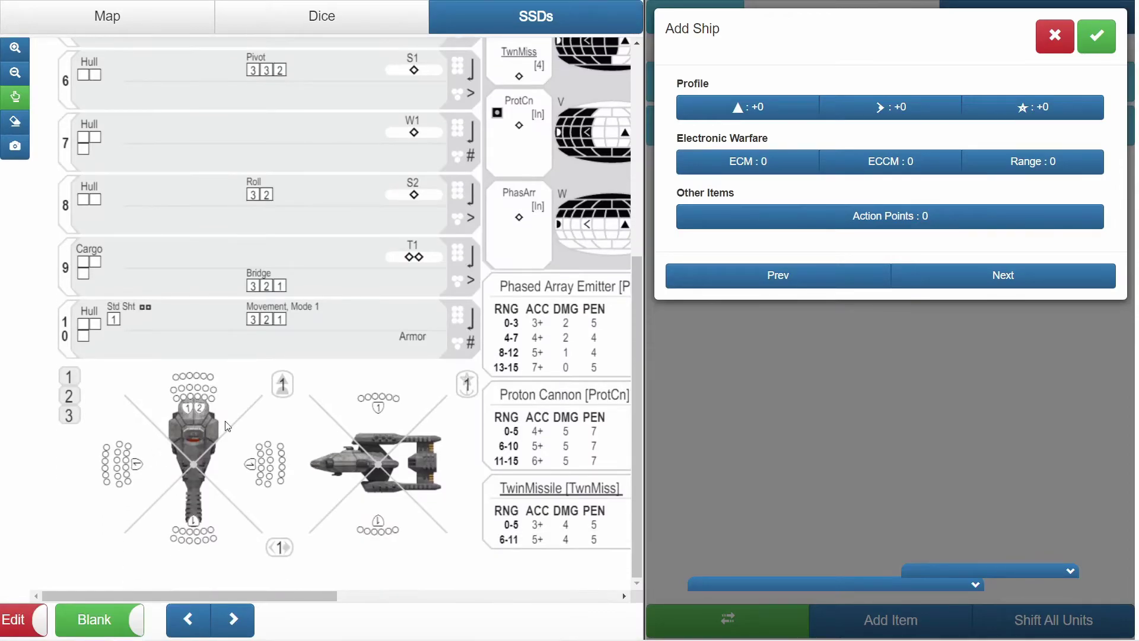
{"action": "left_click", "coordinate": [763, 110]}
{"action": "left_click", "coordinate": [802, 93]}
{"action": "left_click", "coordinate": [887, 107]}
{"action": "left_click", "coordinate": [801, 92]}
{"action": "left_click", "coordinate": [1036, 107]}
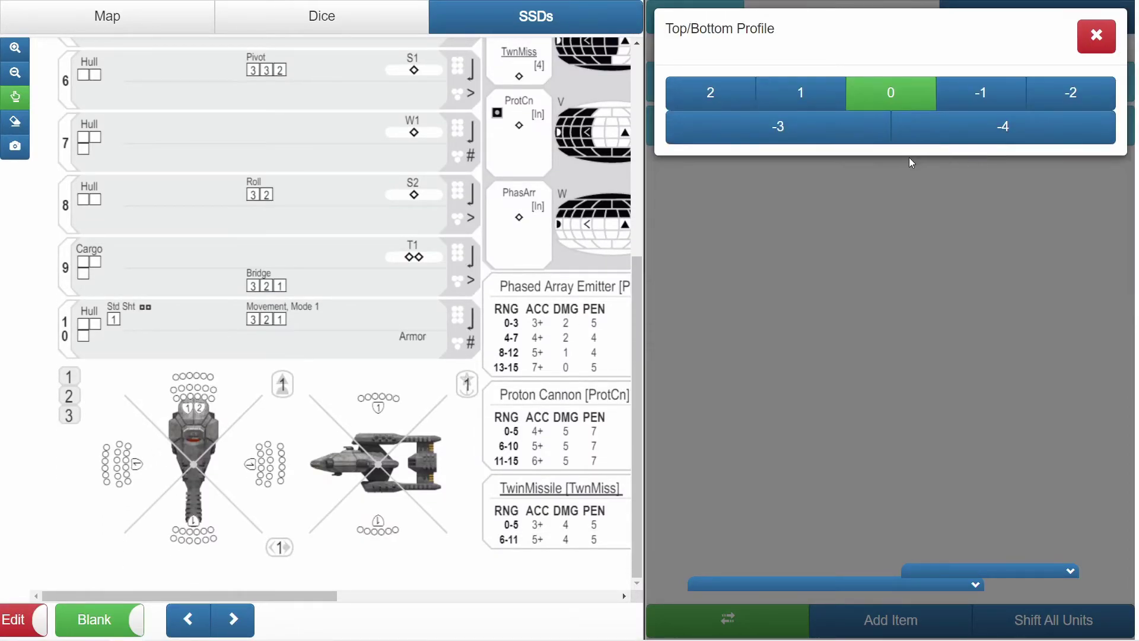
{"action": "left_click", "coordinate": [801, 93]}
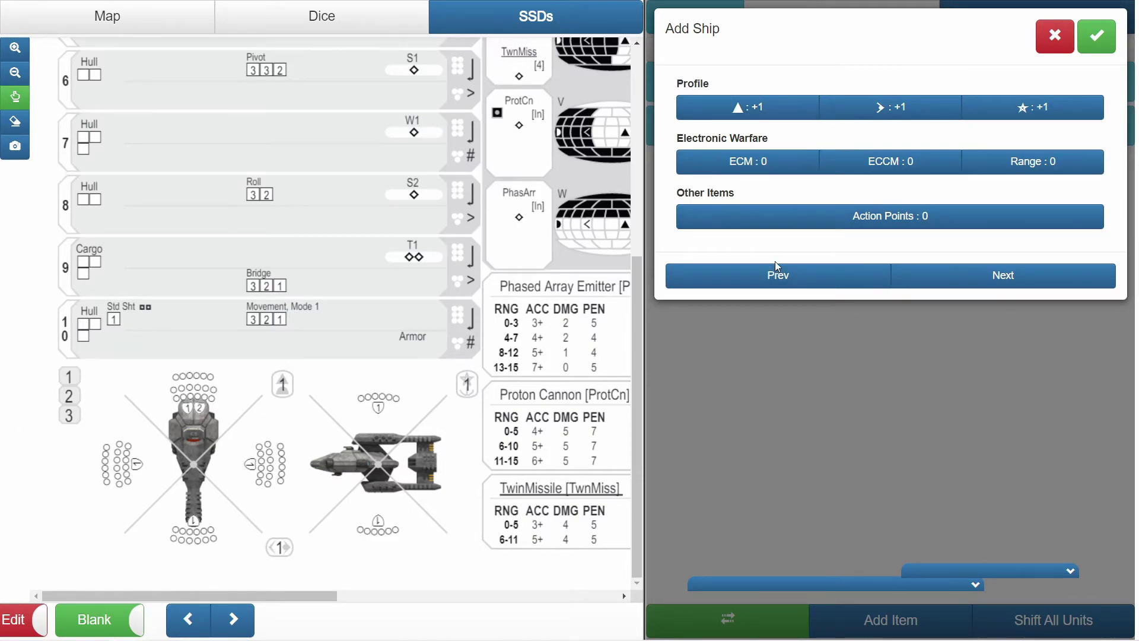
- Load CA_Magellan.png as the box mini image for the new Magellan ship and finish adding it
{"action": "left_click", "coordinate": [781, 218]}
{"action": "left_click", "coordinate": [890, 191]}
{"action": "left_click", "coordinate": [961, 275]}
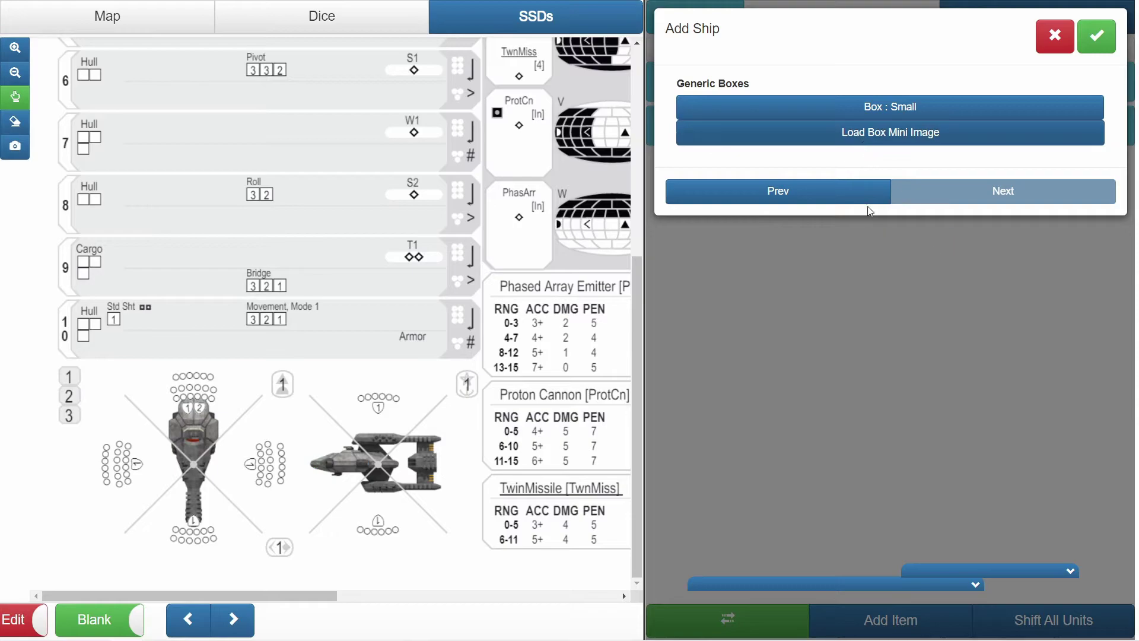
{"action": "left_click", "coordinate": [878, 132]}
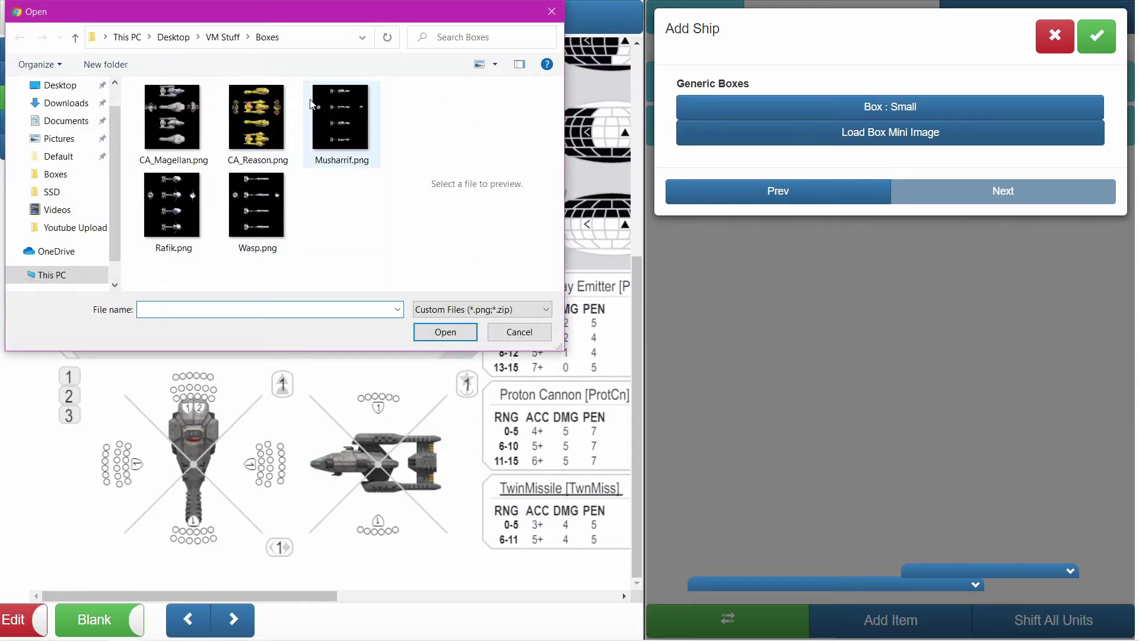
{"action": "left_click", "coordinate": [172, 128]}
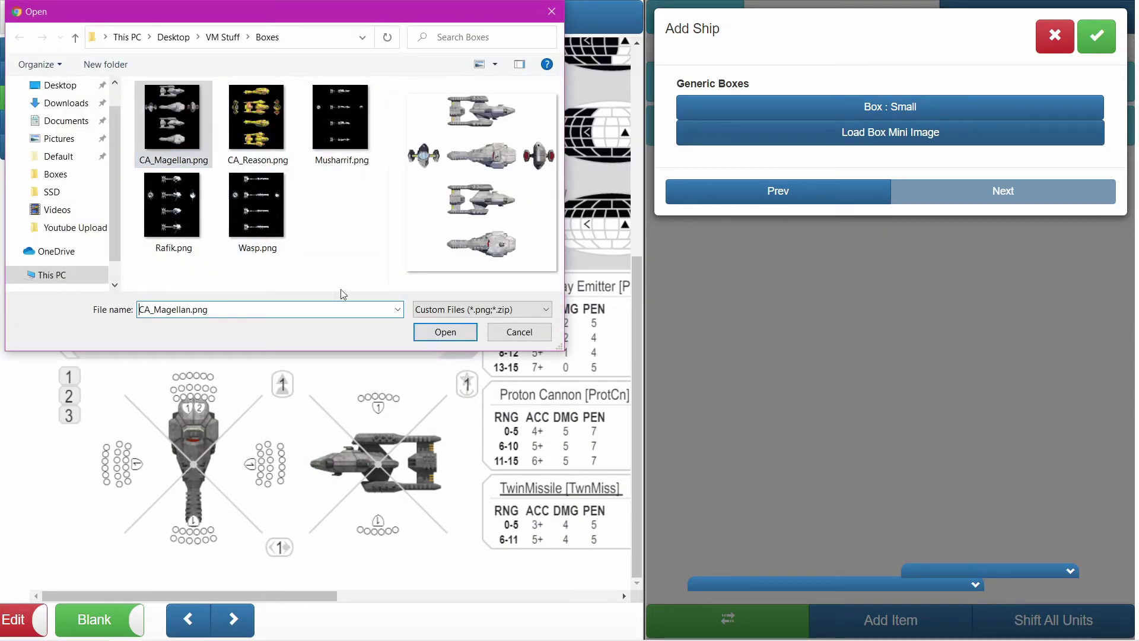
{"action": "left_click", "coordinate": [446, 333]}
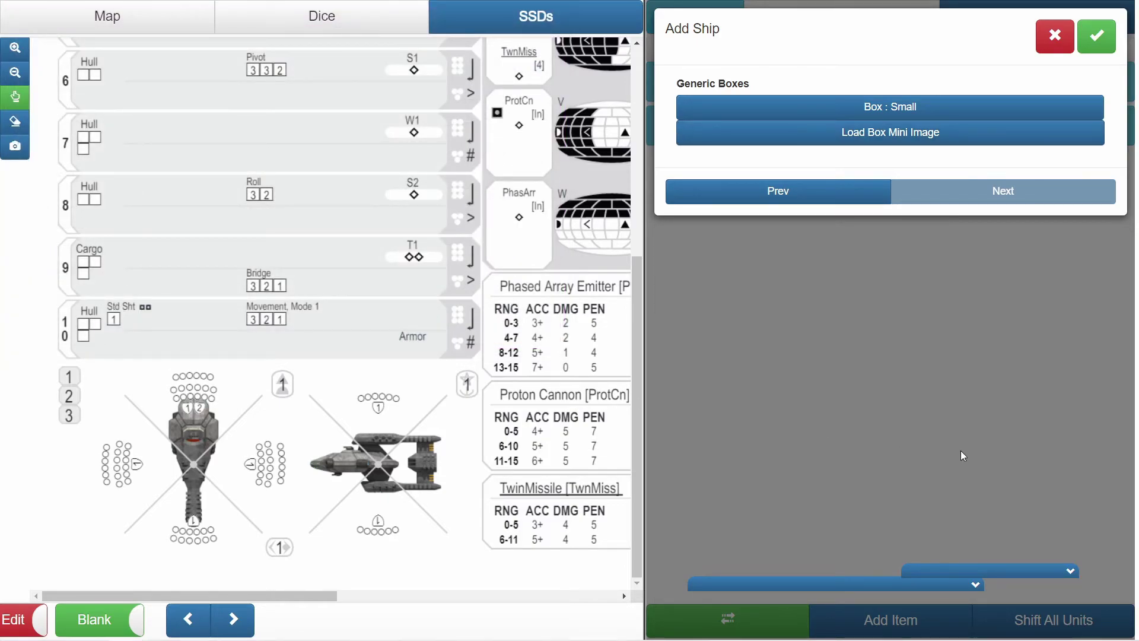
{"action": "left_click", "coordinate": [1098, 38]}
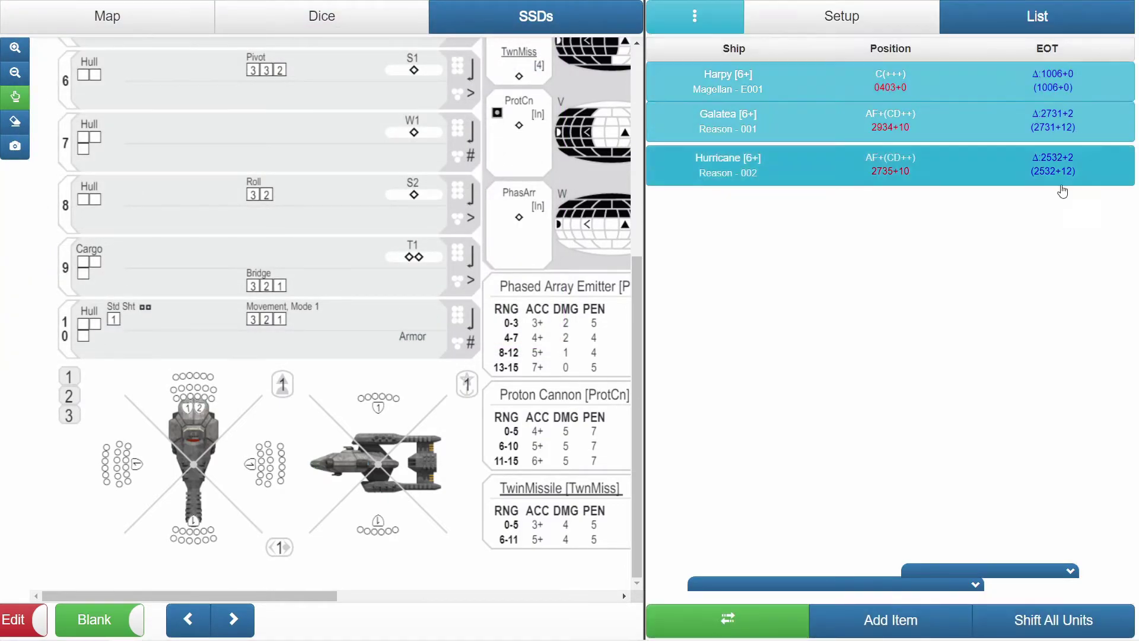
- Clone Harpy on the map as a second Magellan with a random name, squadron position 2 and hull ID E002
{"action": "left_click", "coordinate": [173, 20]}
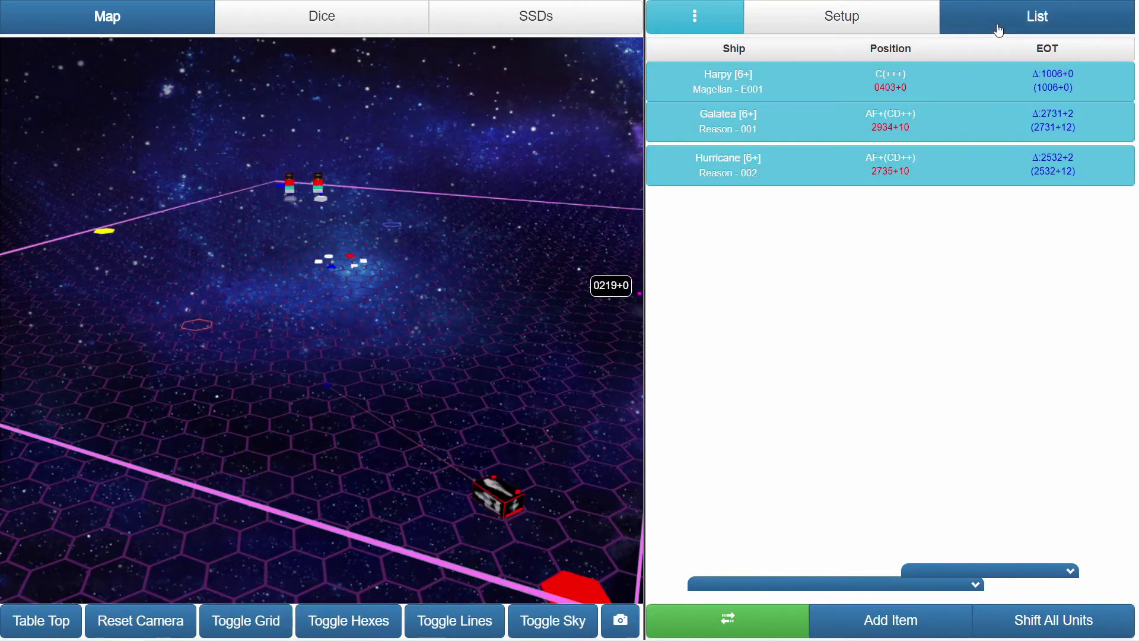
{"action": "left_click", "coordinate": [794, 89]}
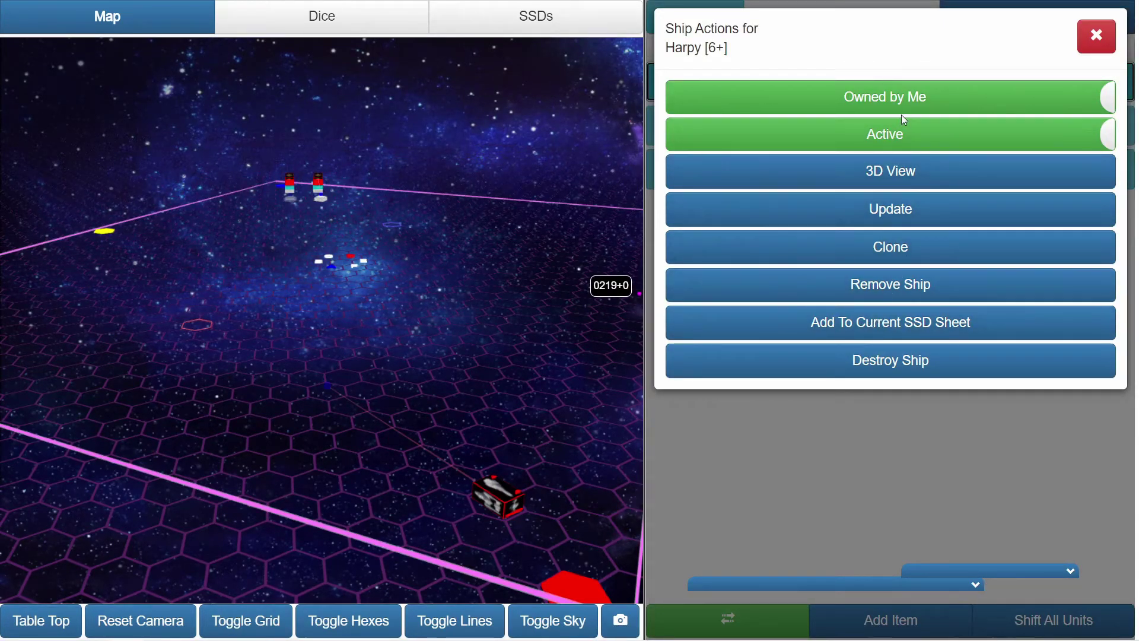
{"action": "left_click", "coordinate": [865, 245]}
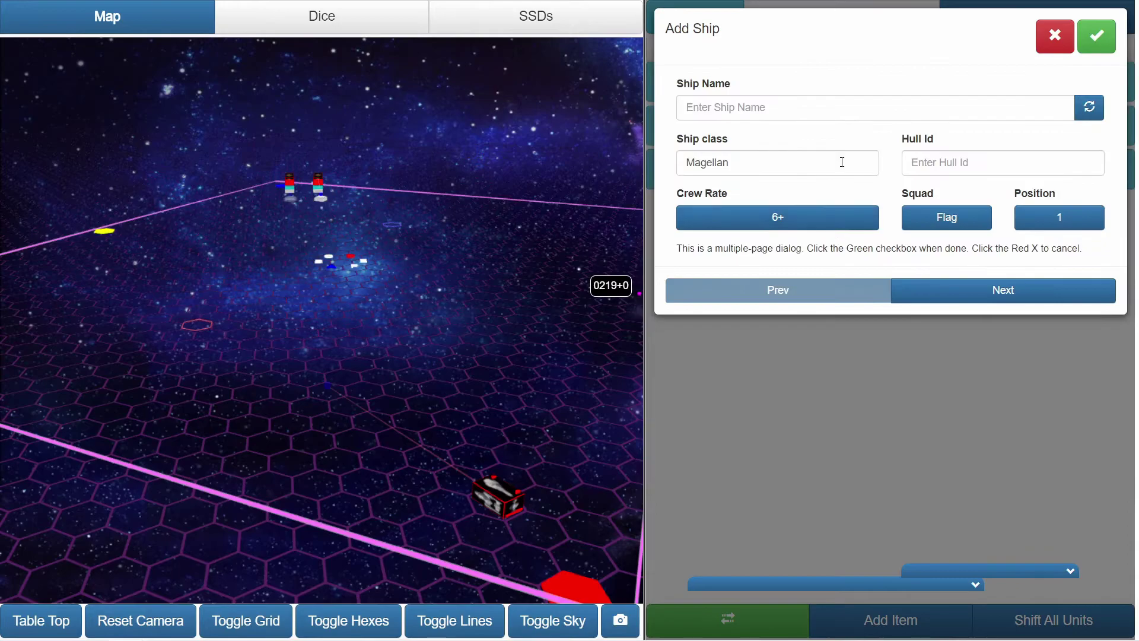
{"action": "left_click", "coordinate": [1089, 108]}
{"action": "left_click", "coordinate": [1016, 224]}
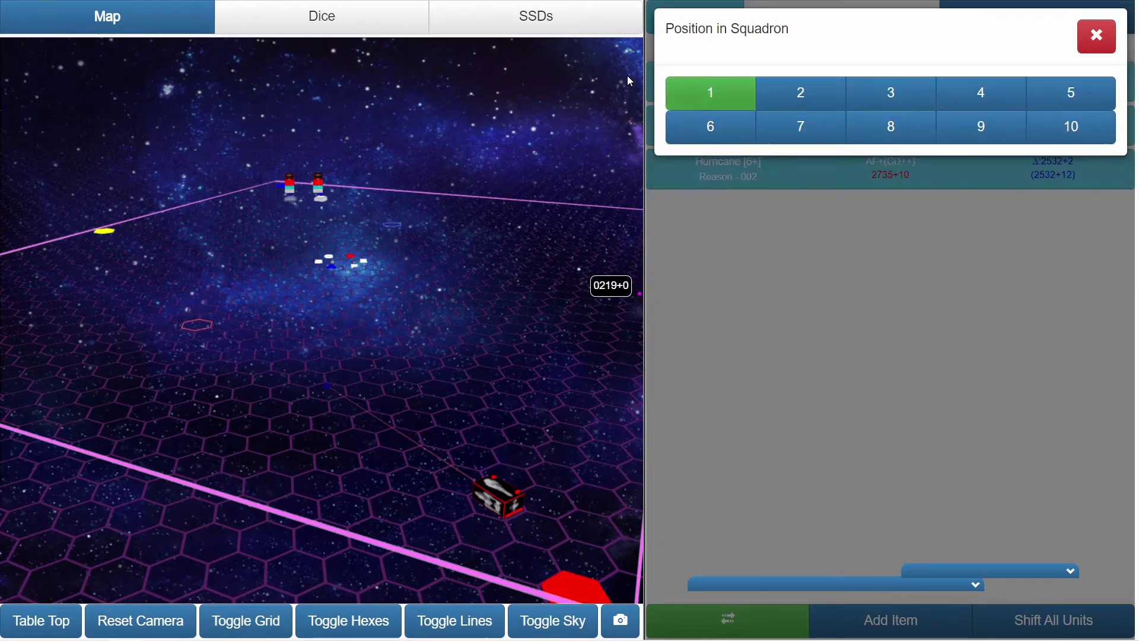
{"action": "left_click", "coordinate": [793, 92]}
{"action": "left_click", "coordinate": [963, 169]}
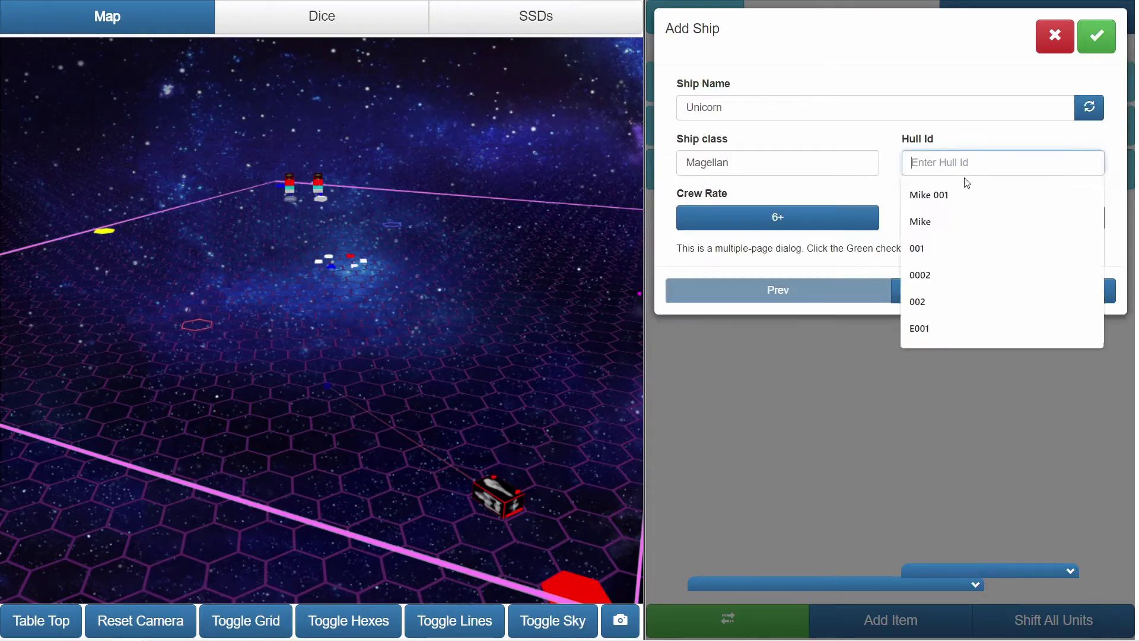
{"action": "left_click", "coordinate": [943, 287]}
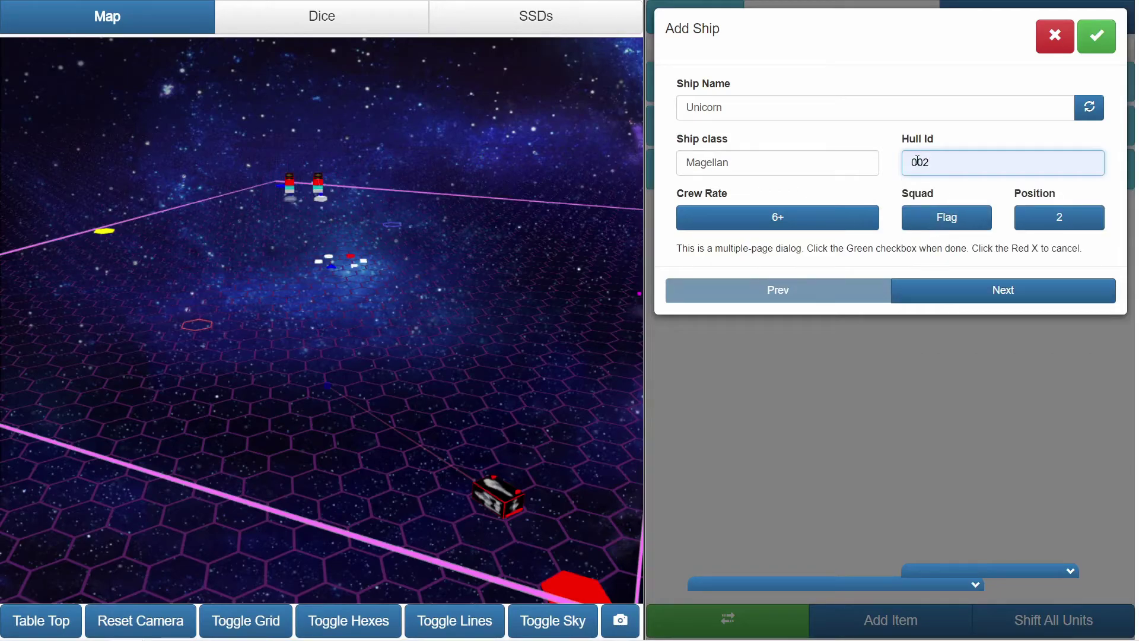
{"action": "type", "text": "E"}
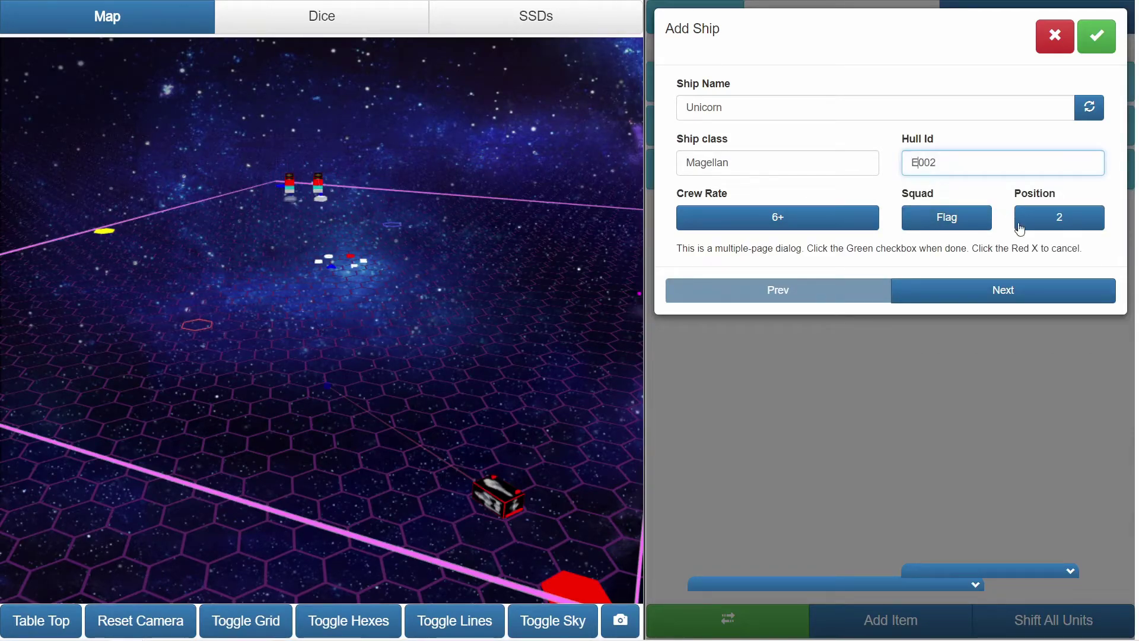
- Place the cloned Magellan at hex 0205+0 and finish adding the ship
{"action": "left_click", "coordinate": [1017, 286]}
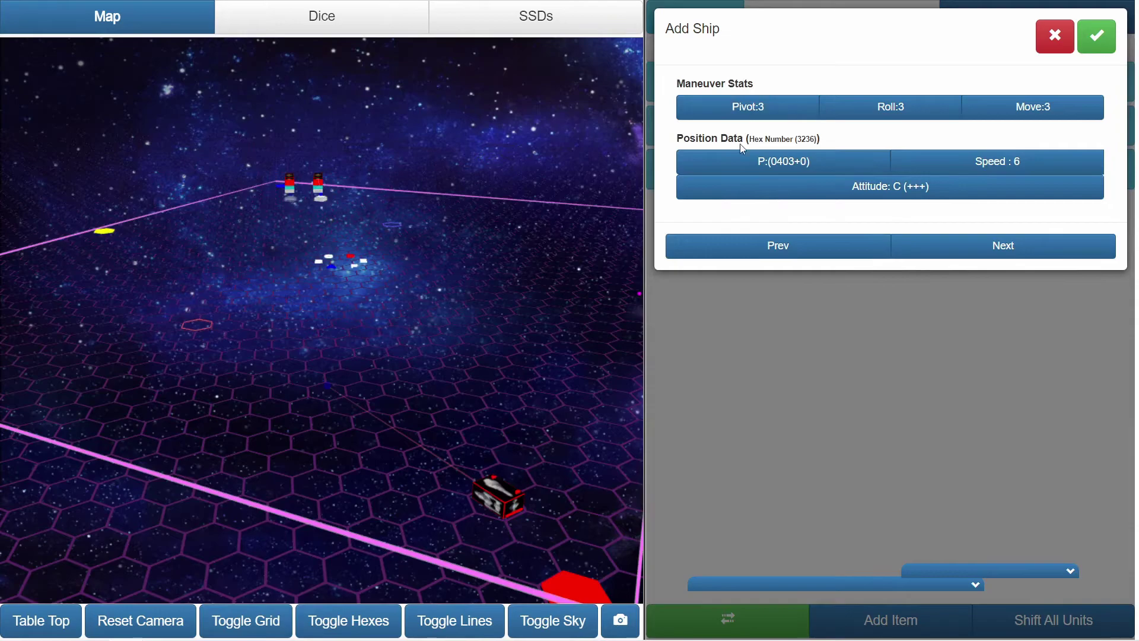
{"action": "left_click", "coordinate": [867, 163]}
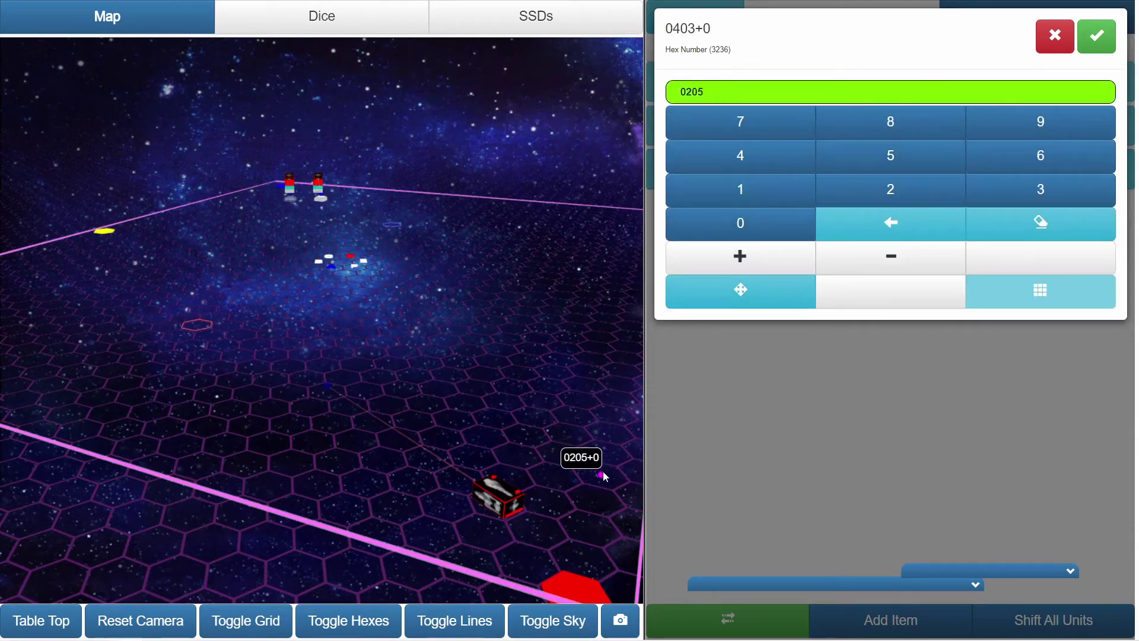
{"action": "left_click", "coordinate": [1097, 36]}
{"action": "left_click", "coordinate": [1095, 36]}
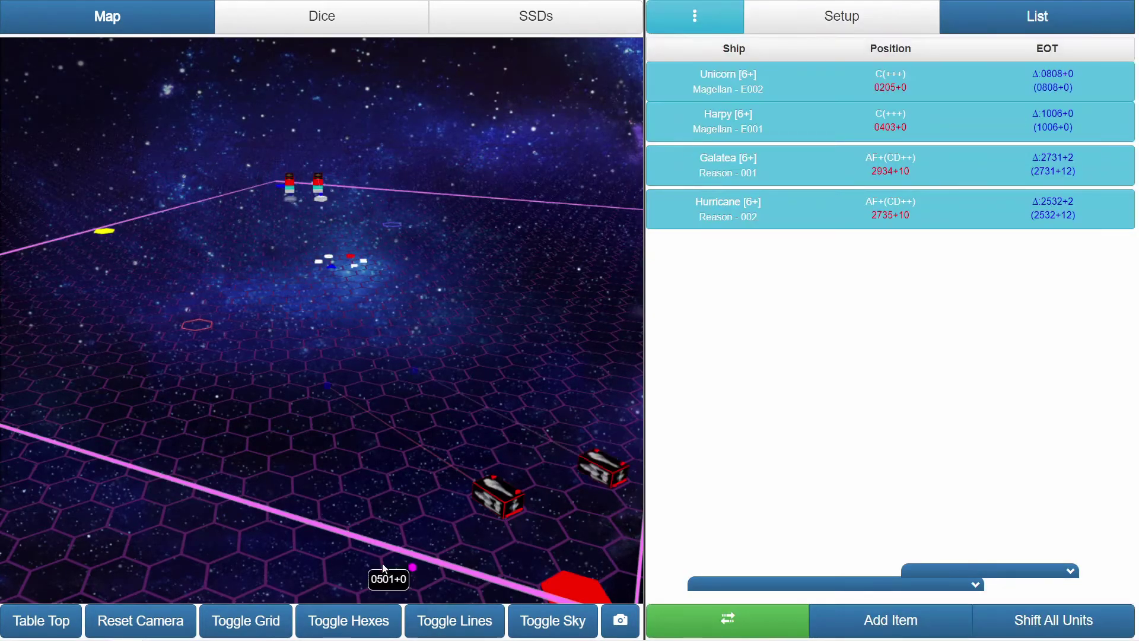
- Add Harpy to the current Magellan SSD sheet using the 2-Up (2 ships per page) layout
{"action": "scroll", "coordinate": [433, 472], "scroll_direction": "down", "scroll_amount": 4}
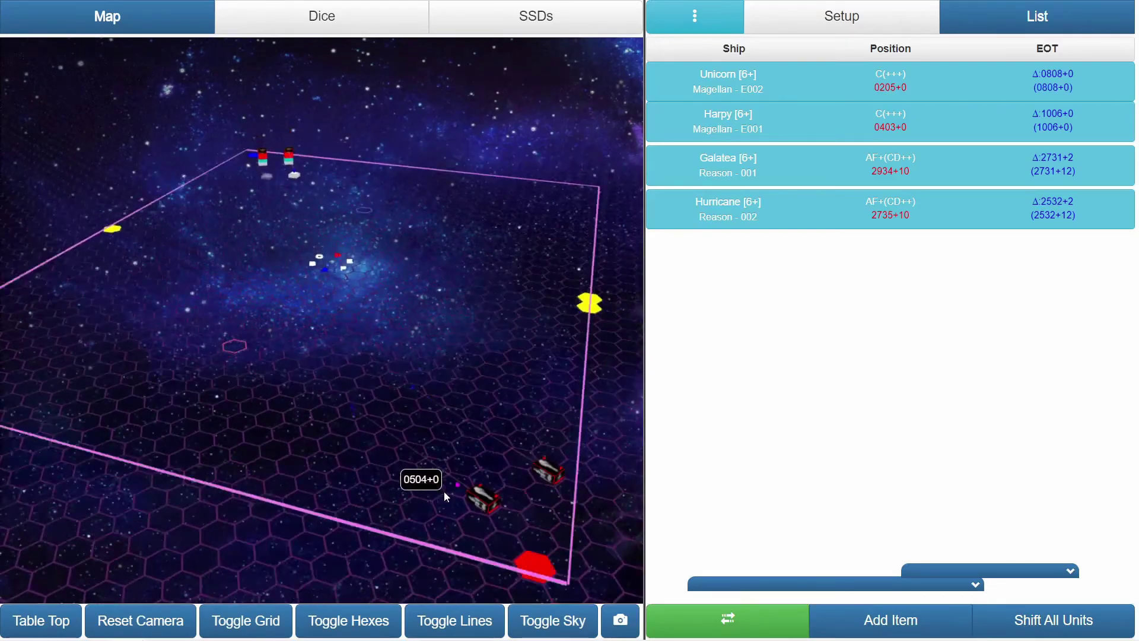
{"action": "left_click", "coordinate": [466, 495]}
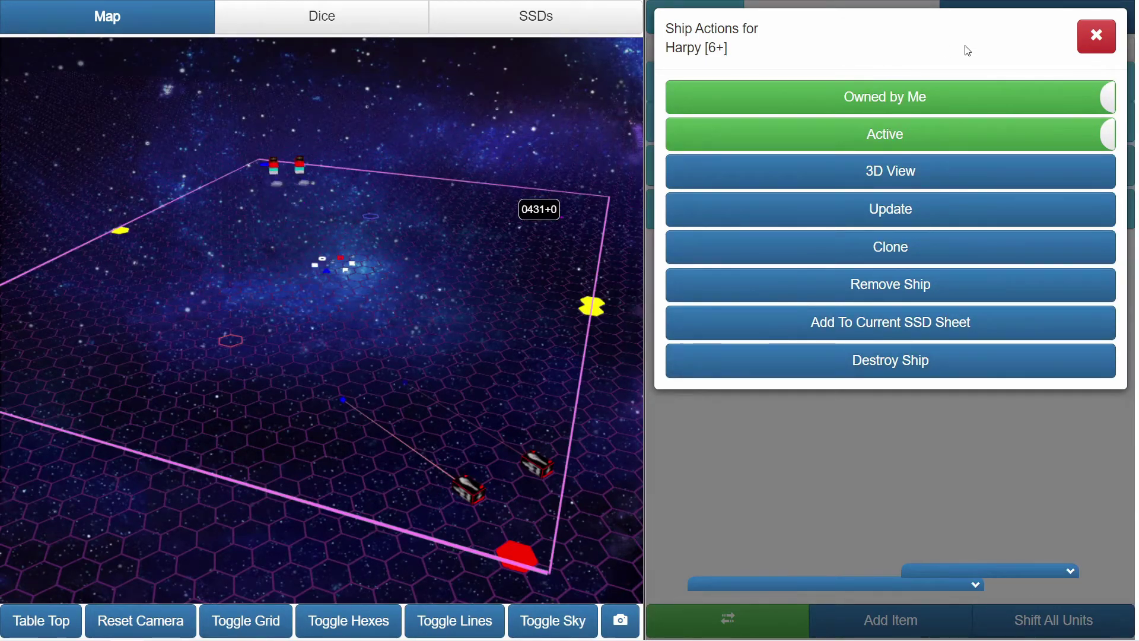
{"action": "left_click", "coordinate": [1082, 38]}
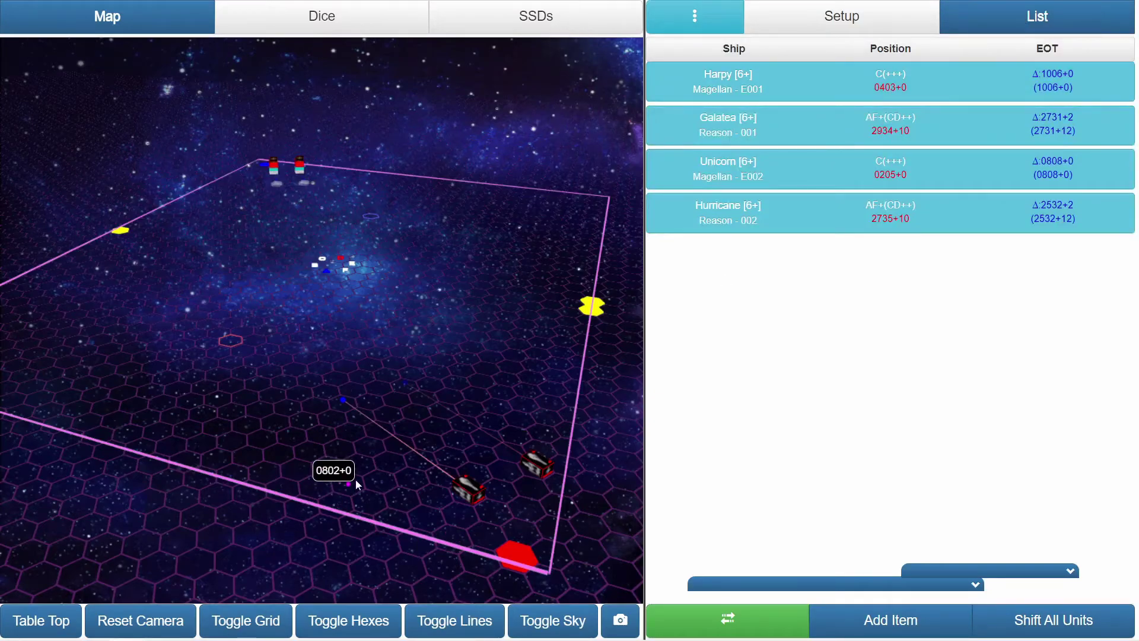
{"action": "left_click", "coordinate": [473, 492]}
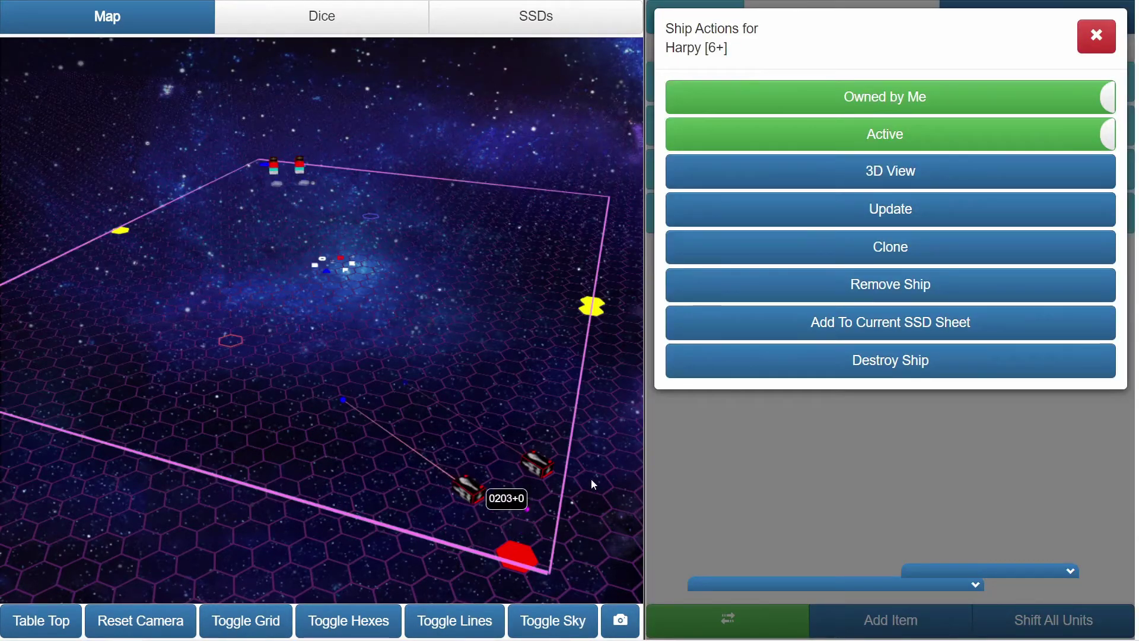
{"action": "left_click", "coordinate": [865, 335]}
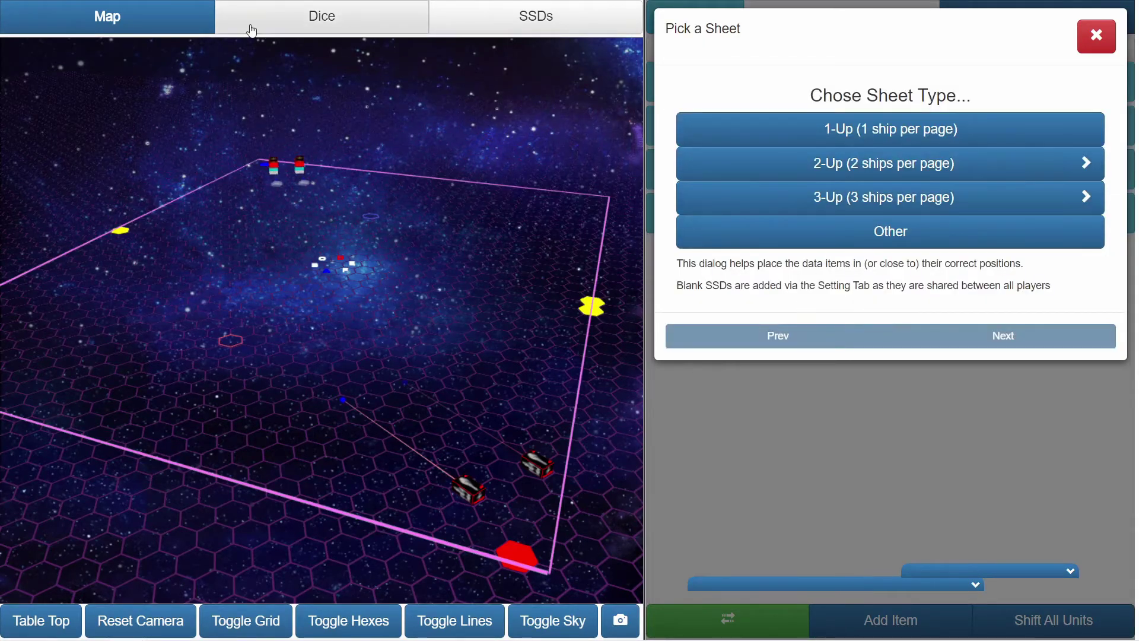
{"action": "left_click", "coordinate": [537, 16]}
{"action": "scroll", "coordinate": [357, 427], "scroll_direction": "up", "scroll_amount": 5}
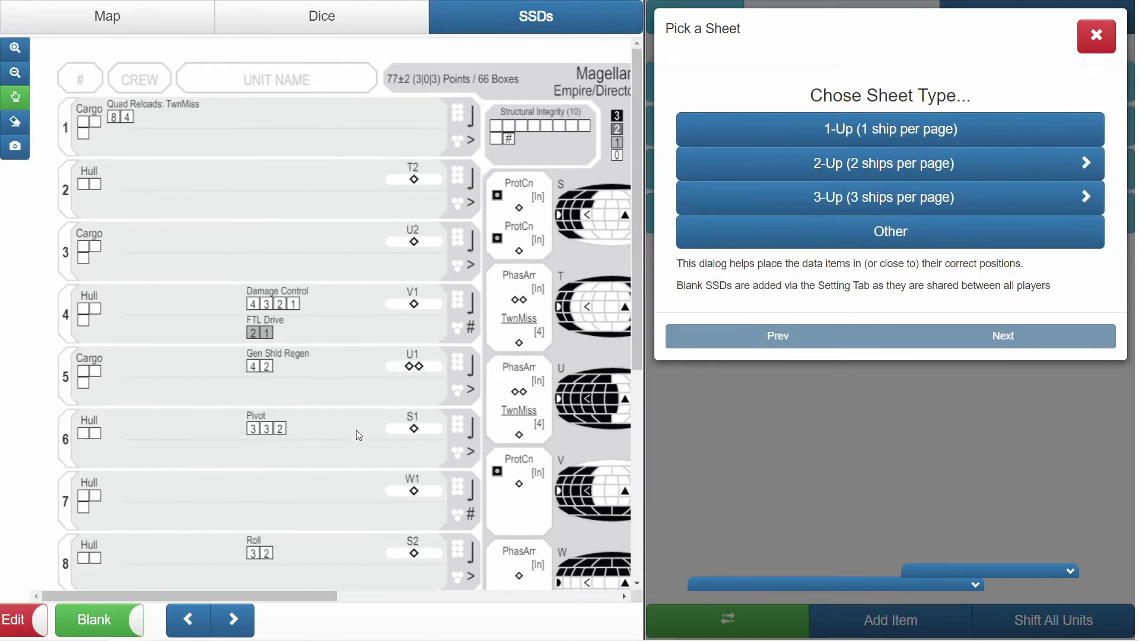
{"action": "left_click", "coordinate": [855, 173]}
{"action": "left_click", "coordinate": [837, 161]}
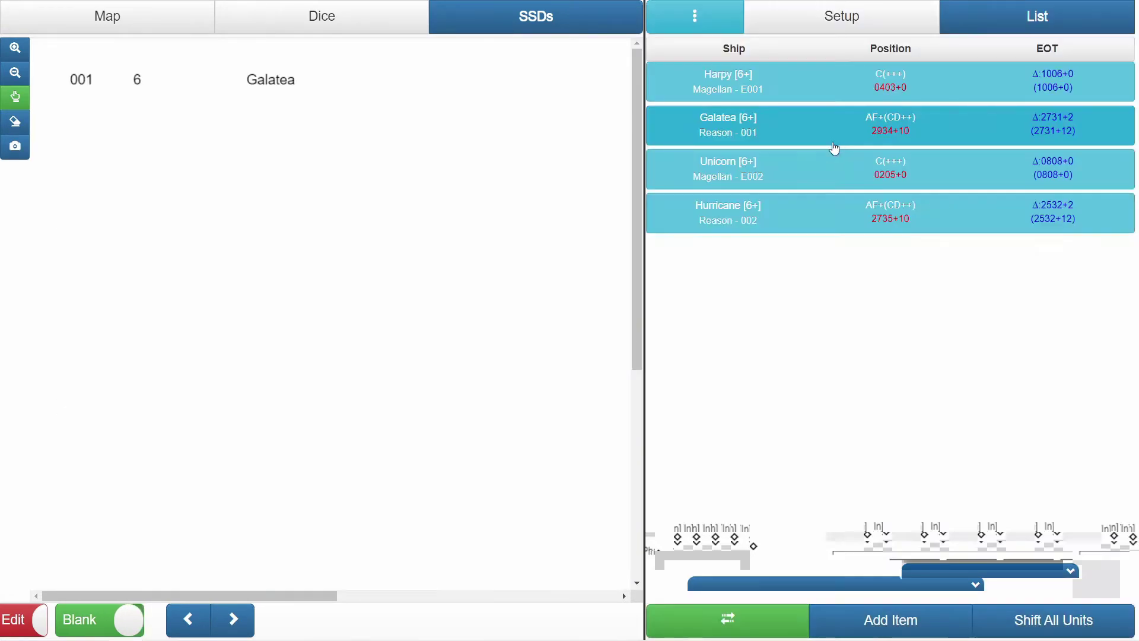
- Show the blank SSD sheet and add Unicorn to it with the 2-Up layout in the Left Position
{"action": "left_click", "coordinate": [101, 619]}
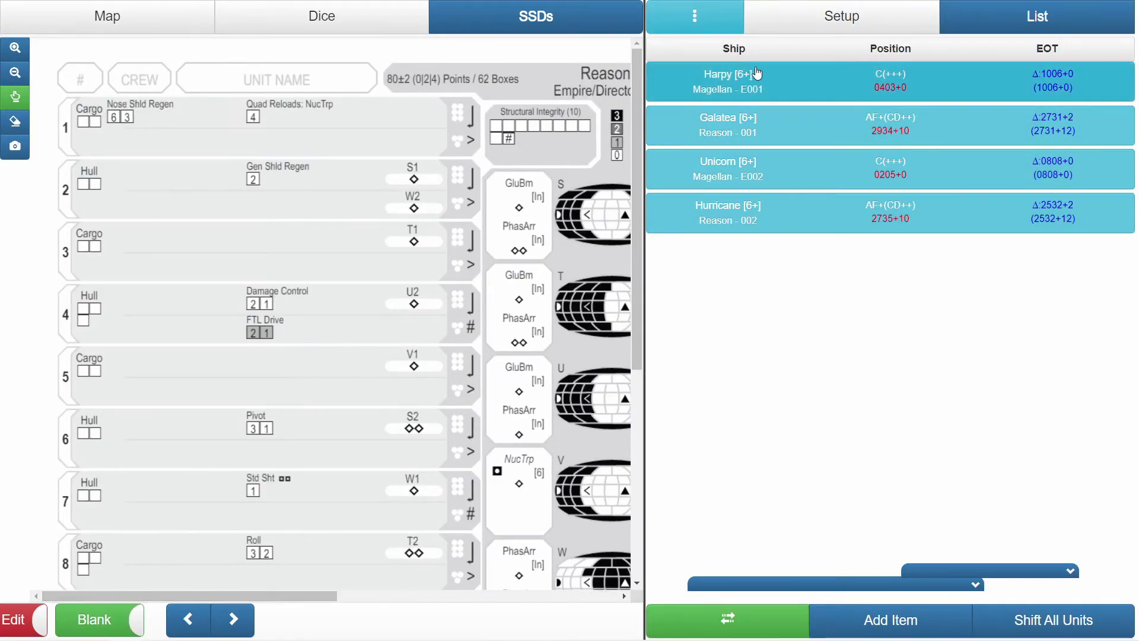
{"action": "left_click", "coordinate": [782, 178]}
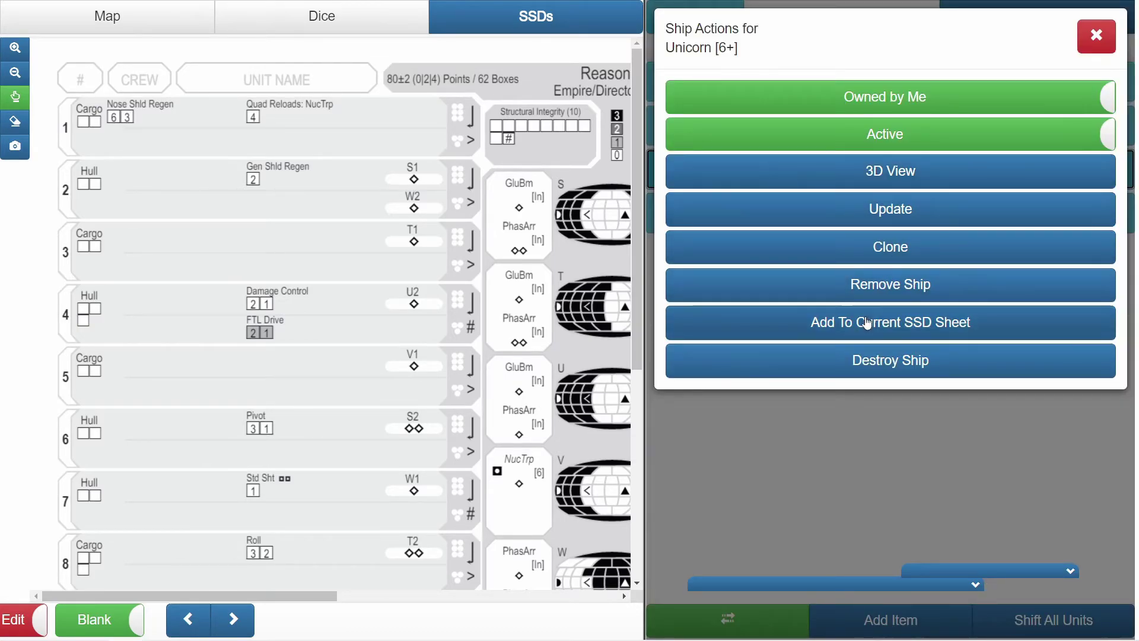
{"action": "left_click", "coordinate": [866, 327]}
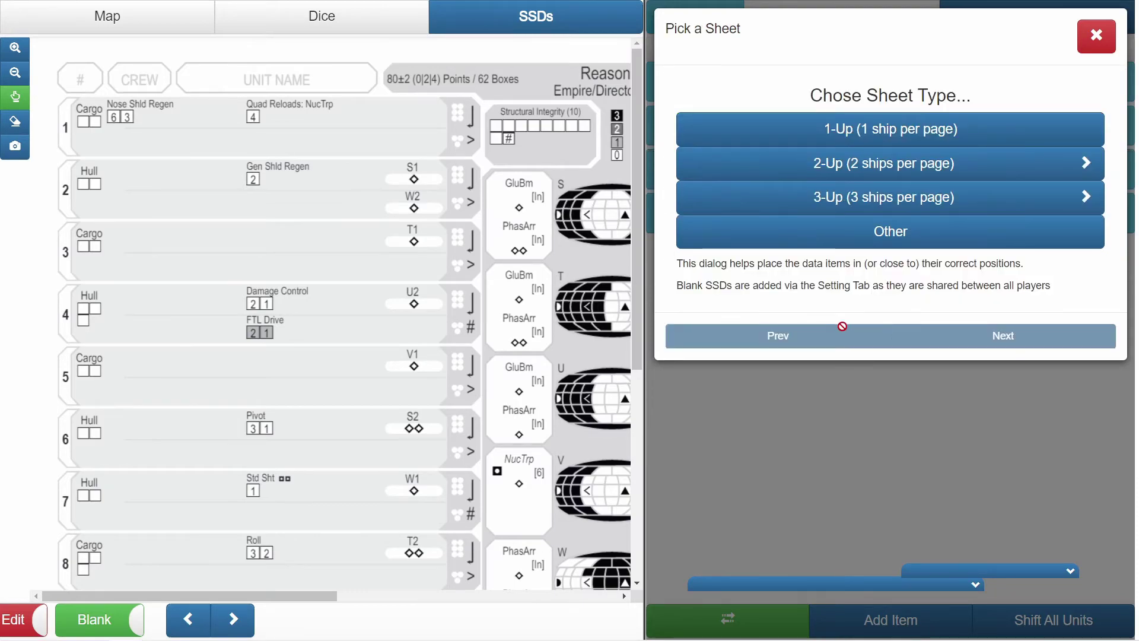
{"action": "left_click", "coordinate": [876, 166]}
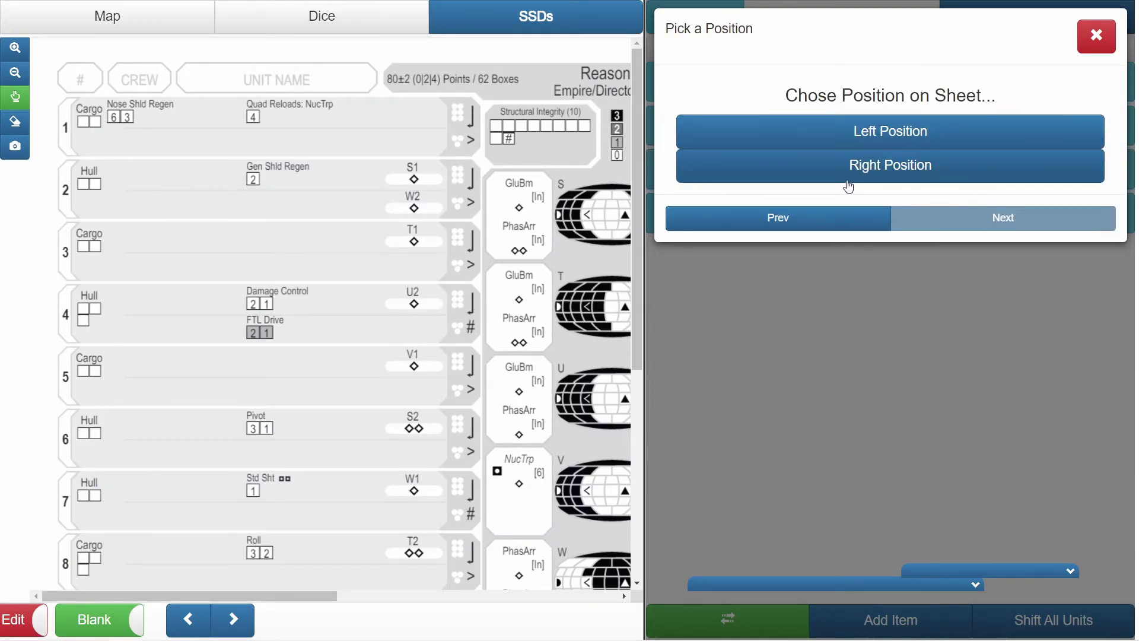
{"action": "left_click", "coordinate": [824, 132]}
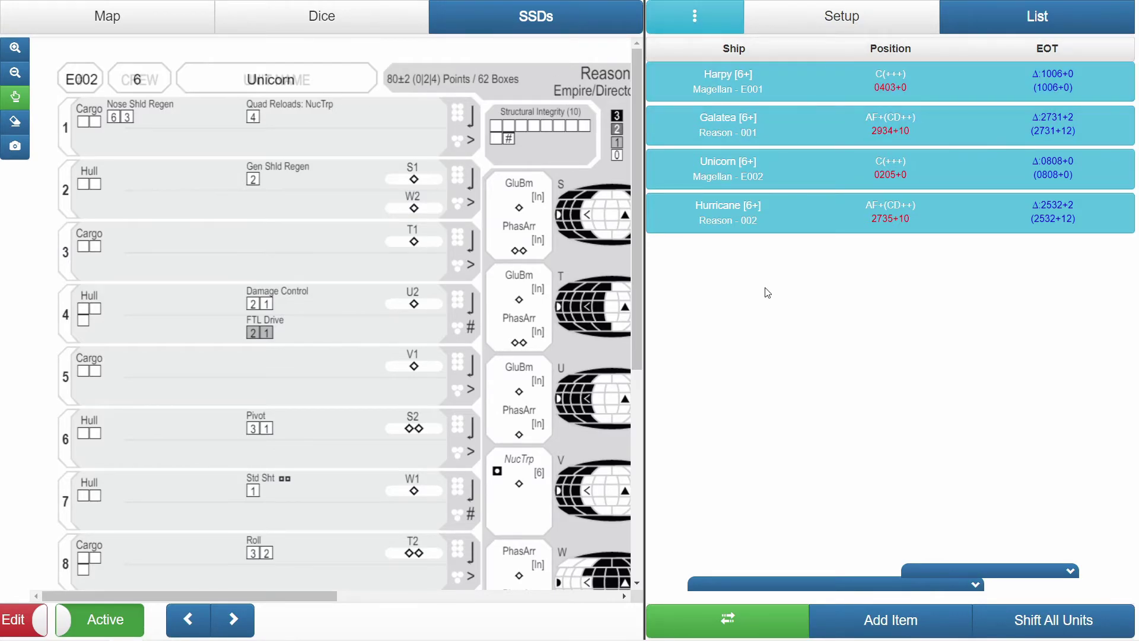
- View the firing arcs alongside the map and cycle the acting ship from Harpy to Unicorn
{"action": "left_click", "coordinate": [719, 28]}
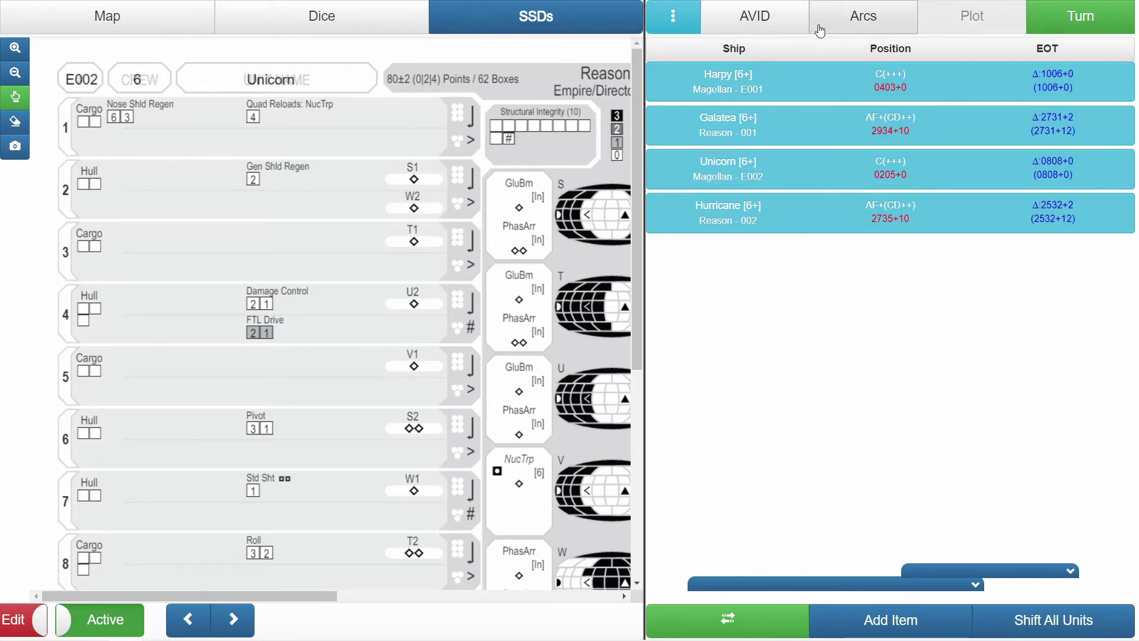
{"action": "left_click", "coordinate": [841, 27]}
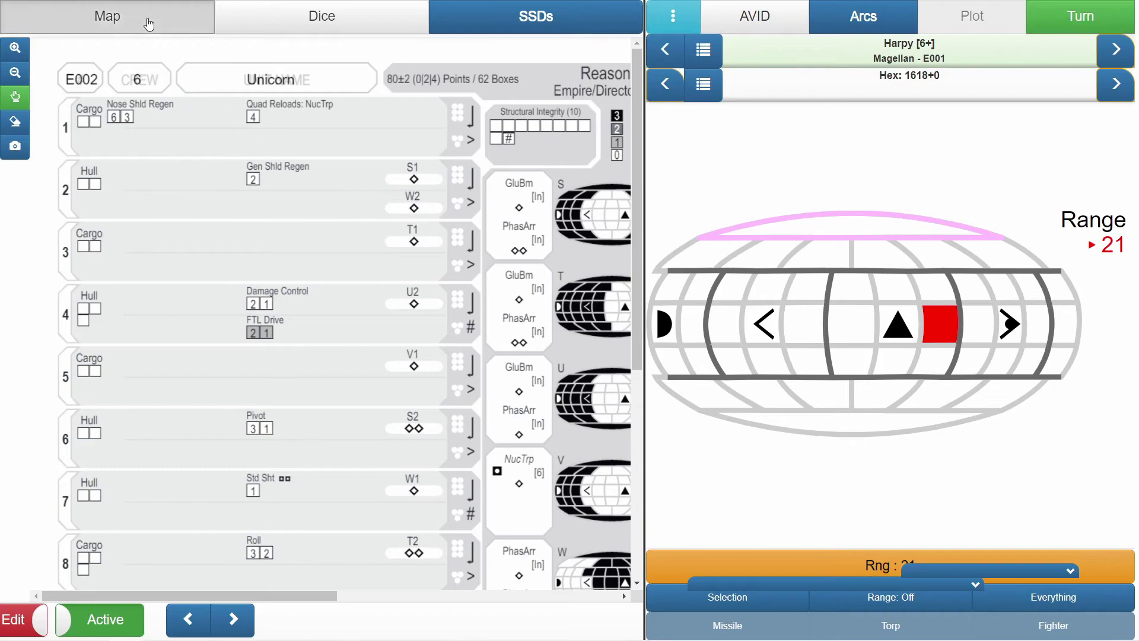
{"action": "left_click", "coordinate": [145, 19]}
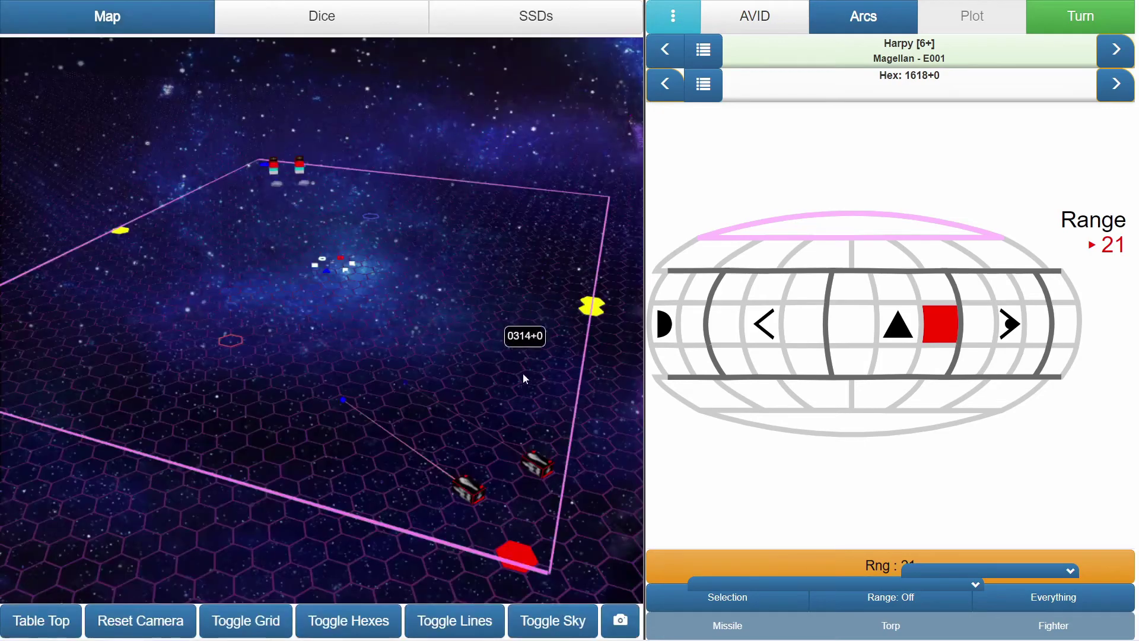
{"action": "left_click", "coordinate": [1119, 59]}
{"action": "left_click", "coordinate": [1122, 57]}
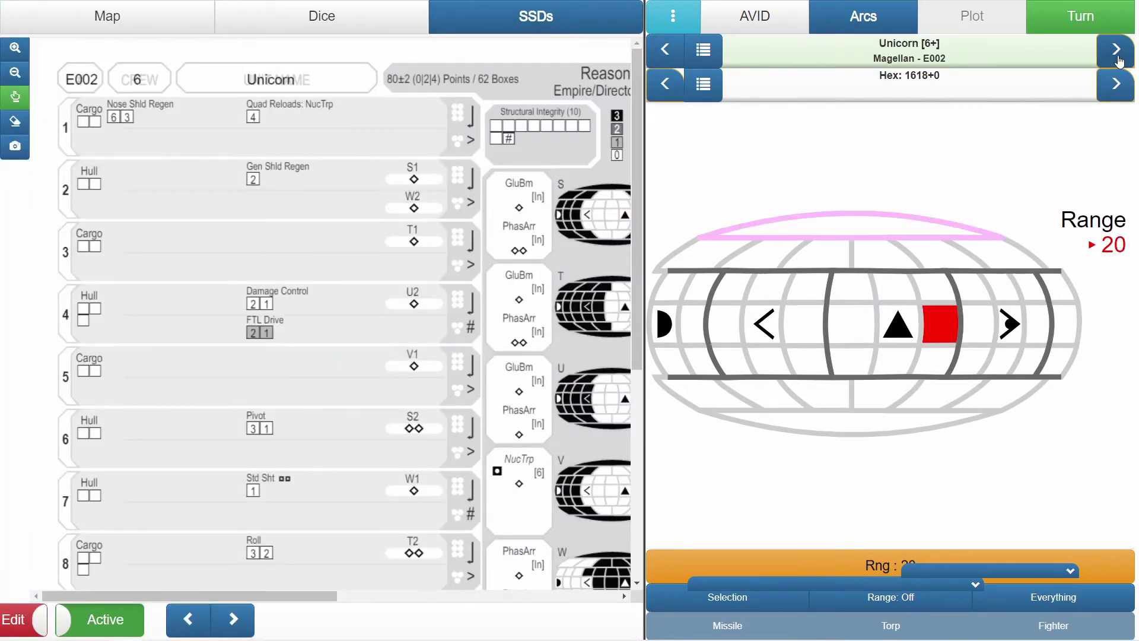
- Switch the SSDs to Play mode and cycle through the acting ships to check which sheet each one shows
{"action": "left_click", "coordinate": [1120, 58]}
{"action": "left_click", "coordinate": [23, 621]}
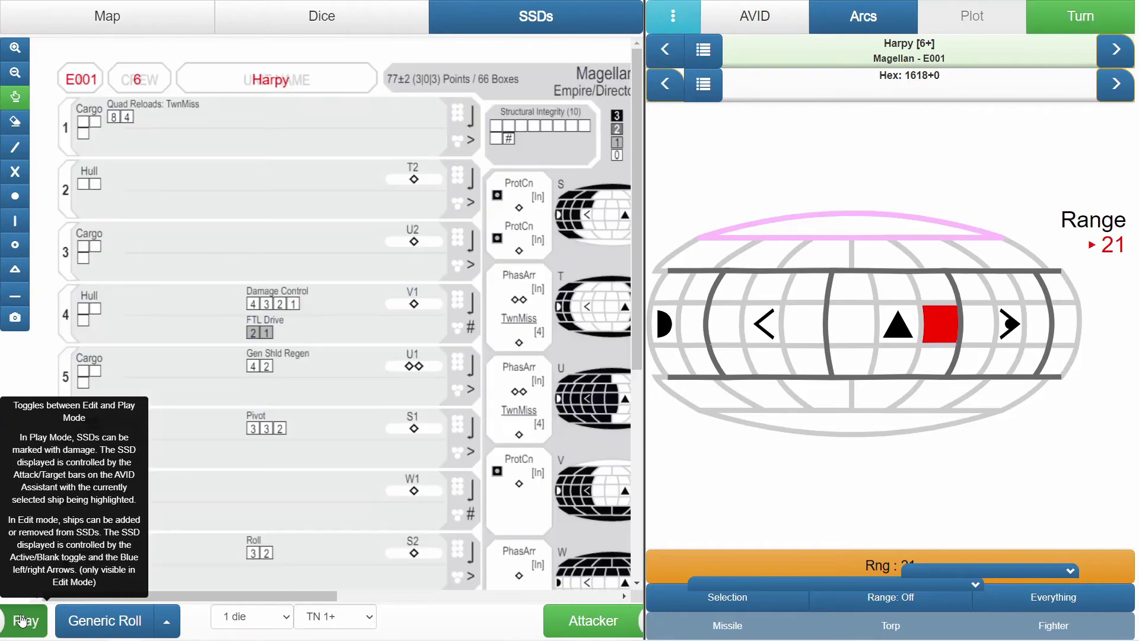
{"action": "left_click", "coordinate": [1119, 58]}
{"action": "left_click", "coordinate": [1118, 57]}
{"action": "left_click", "coordinate": [1118, 57]}
{"action": "left_click", "coordinate": [1116, 57]}
{"action": "left_click", "coordinate": [1116, 57]}
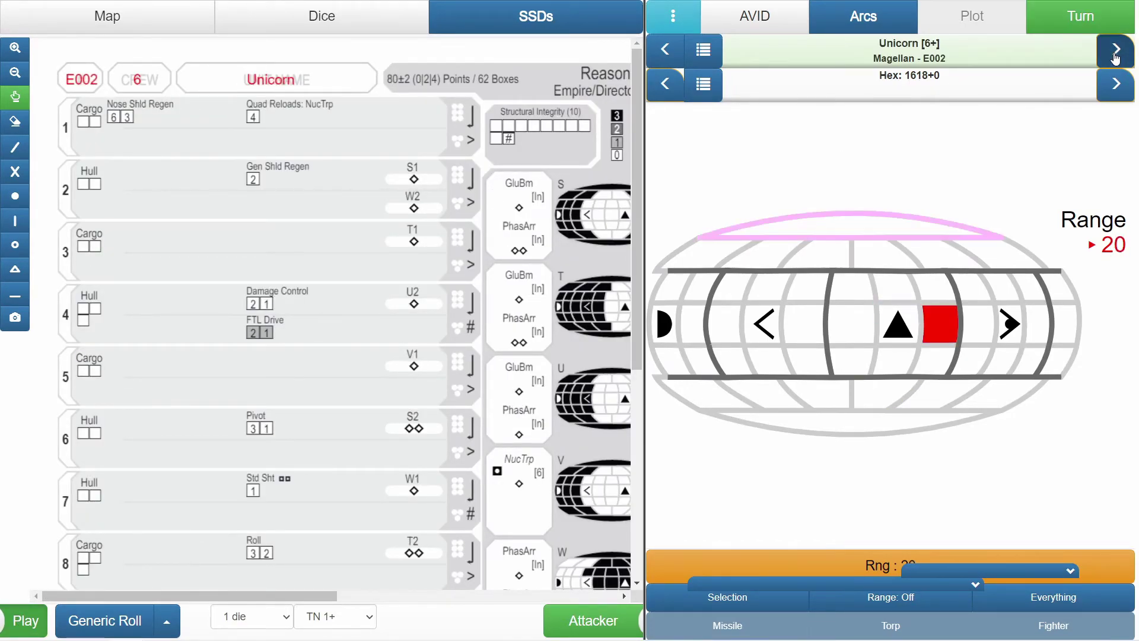
{"action": "left_click", "coordinate": [1117, 57]}
{"action": "left_click", "coordinate": [1117, 56]}
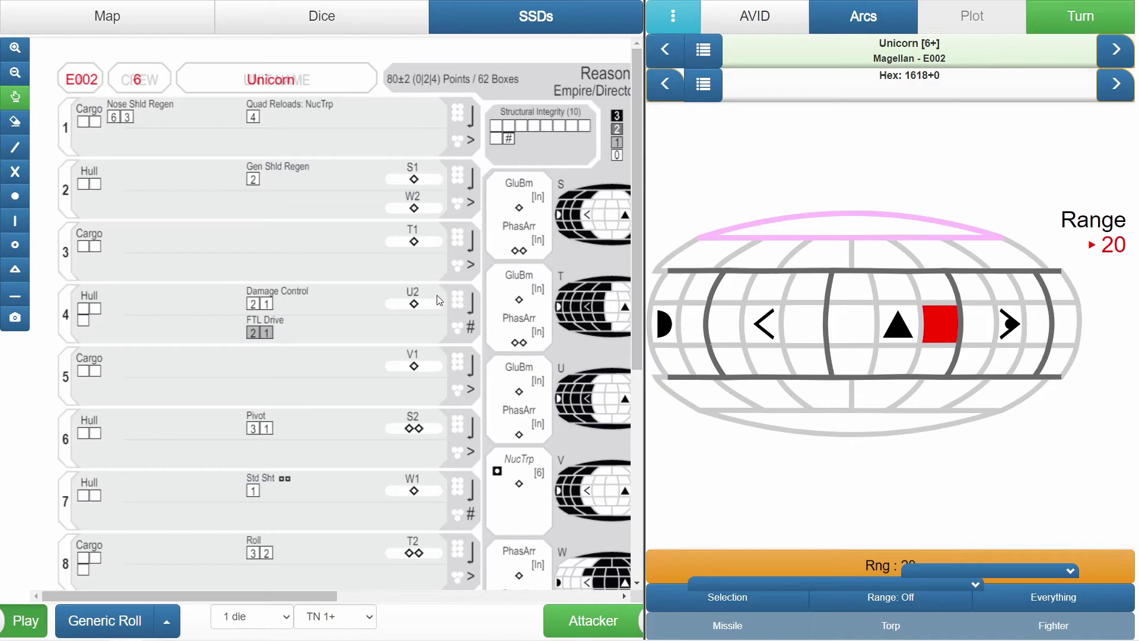
{"action": "left_click", "coordinate": [1115, 53]}
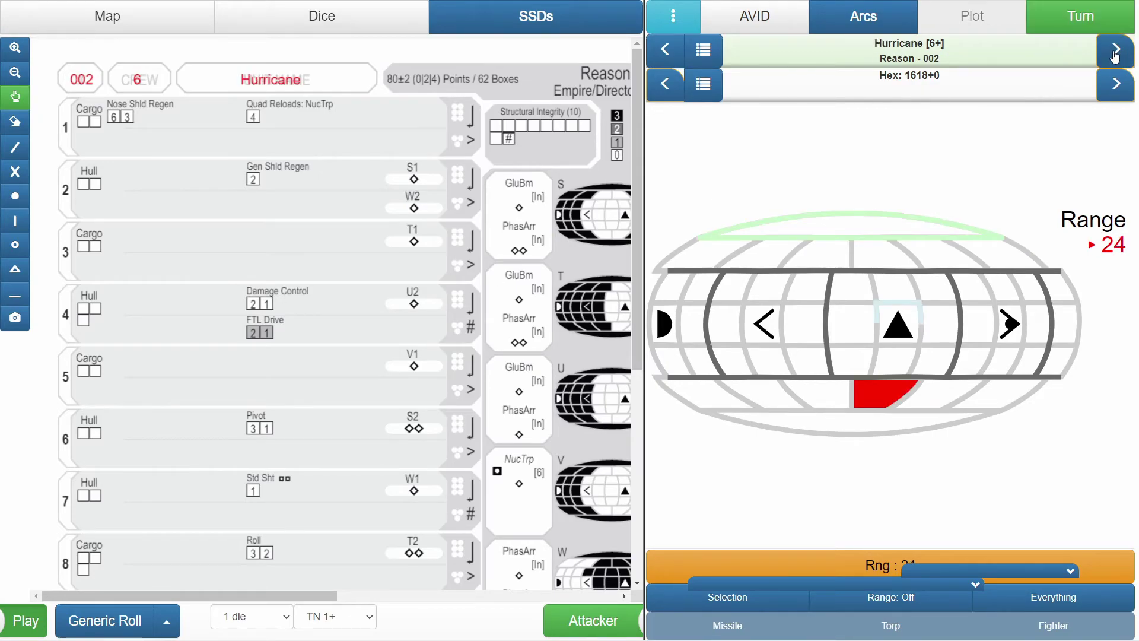
{"action": "left_click", "coordinate": [1116, 54]}
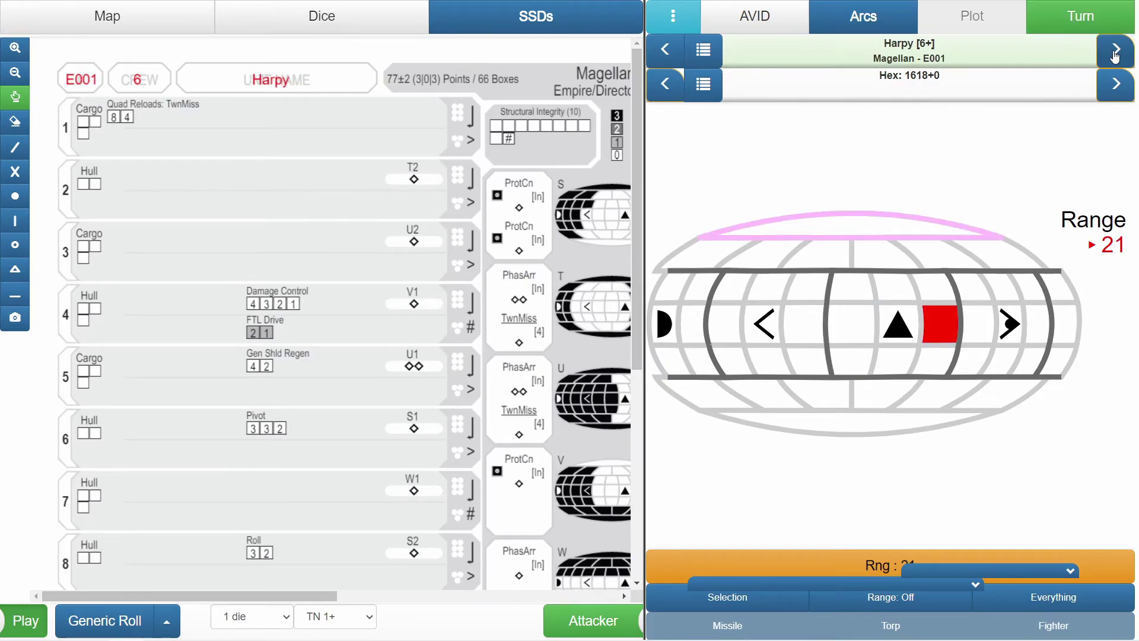
{"action": "left_click", "coordinate": [1115, 53]}
{"action": "left_click", "coordinate": [1116, 54]}
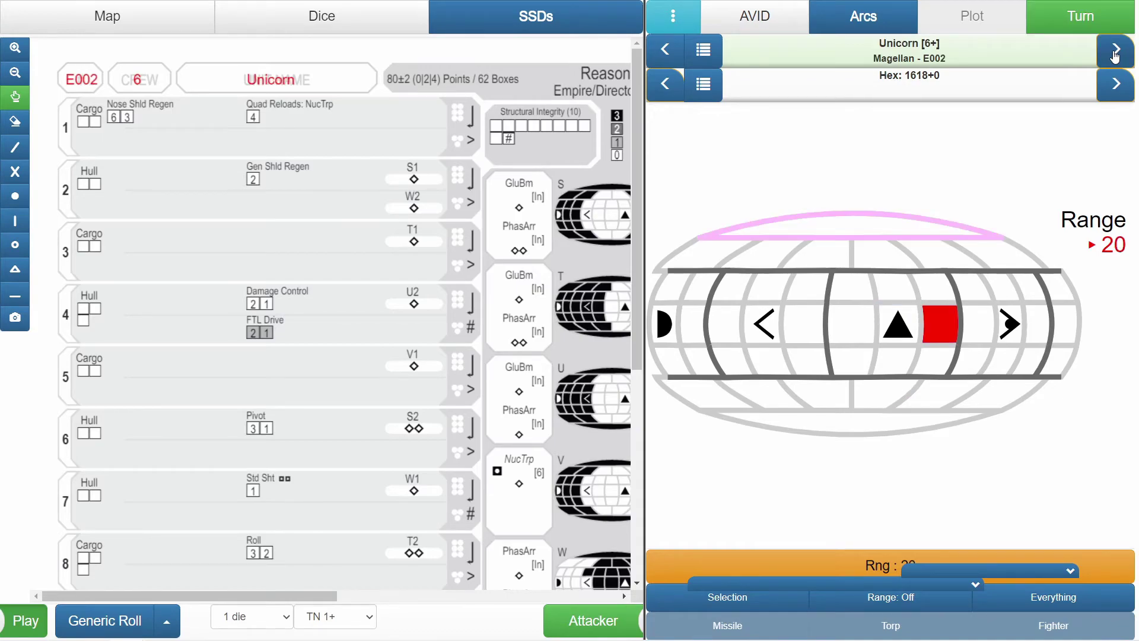
- Return the SSDs to Edit mode and erase Unicorn from the Reason sheet, confirming removal of the entire ship
{"action": "left_click", "coordinate": [26, 619]}
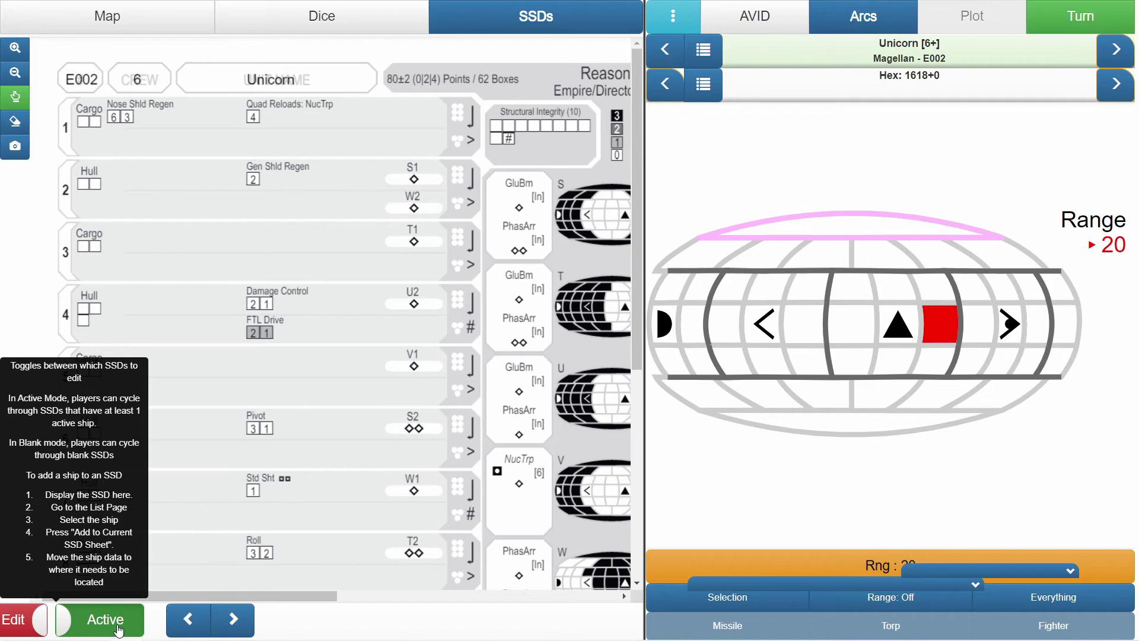
{"action": "left_click", "coordinate": [16, 121]}
{"action": "left_click", "coordinate": [265, 81]}
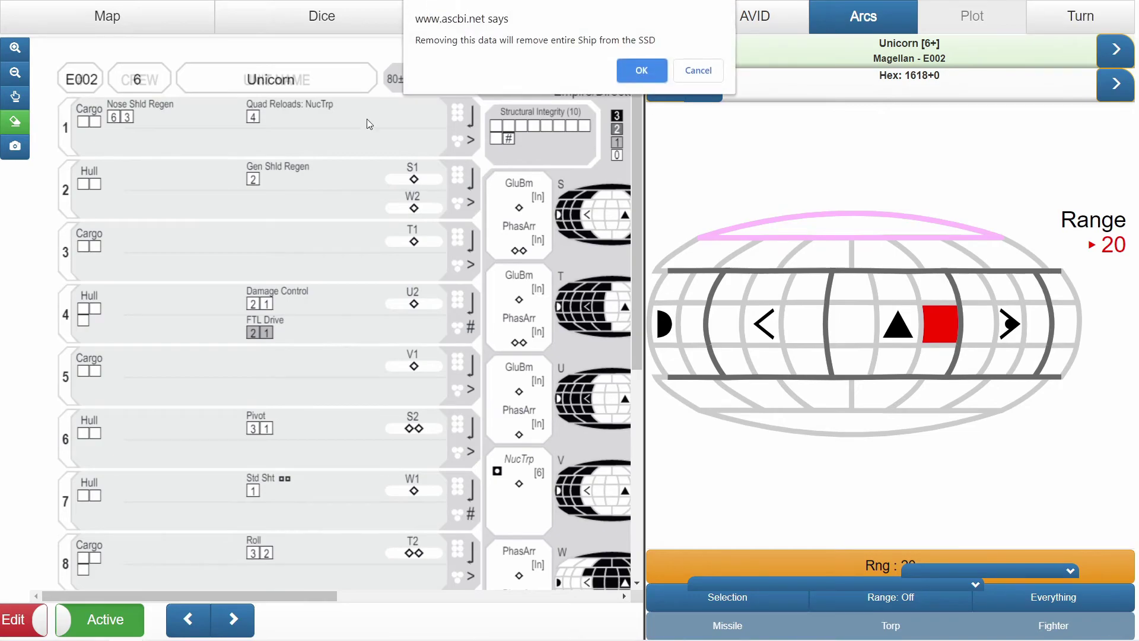
{"action": "left_click", "coordinate": [645, 79]}
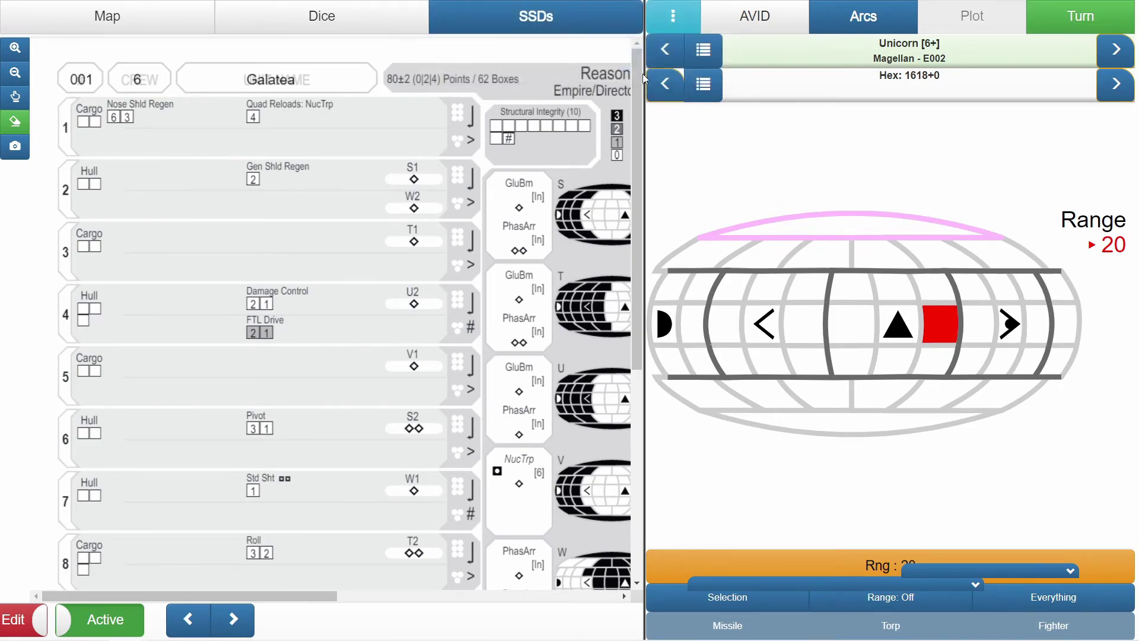
- Show the blank Magellan SSD sheet and add Unicorn to it using the 2-Up (2 ships per page) layout
{"action": "left_click", "coordinate": [112, 620]}
{"action": "left_click", "coordinate": [704, 8]}
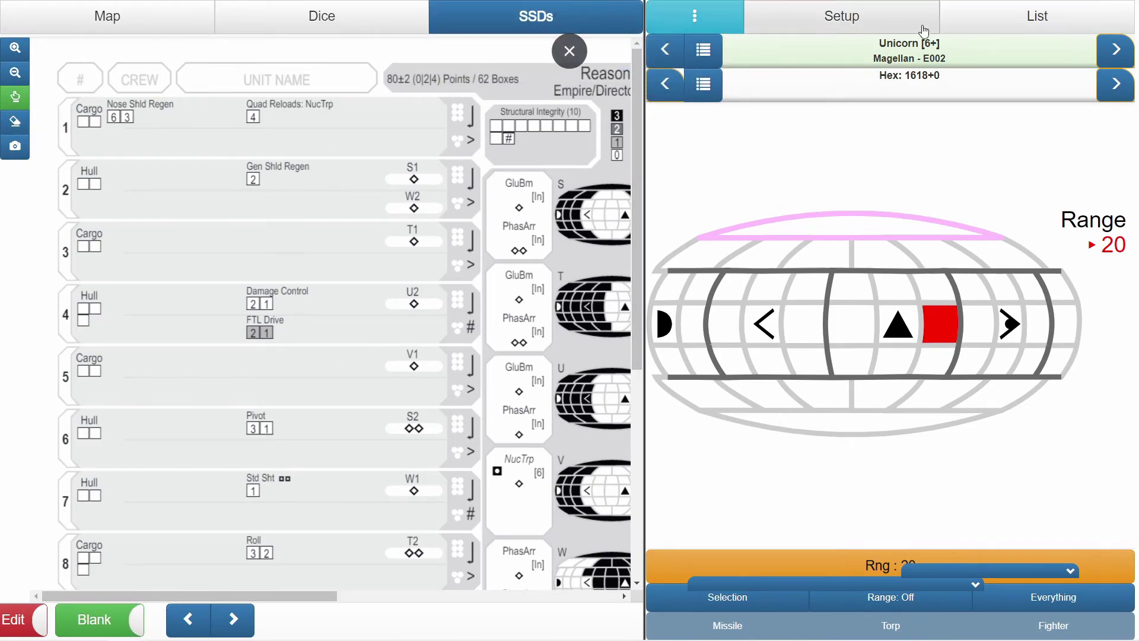
{"action": "left_click", "coordinate": [1007, 18]}
{"action": "left_click", "coordinate": [233, 619]}
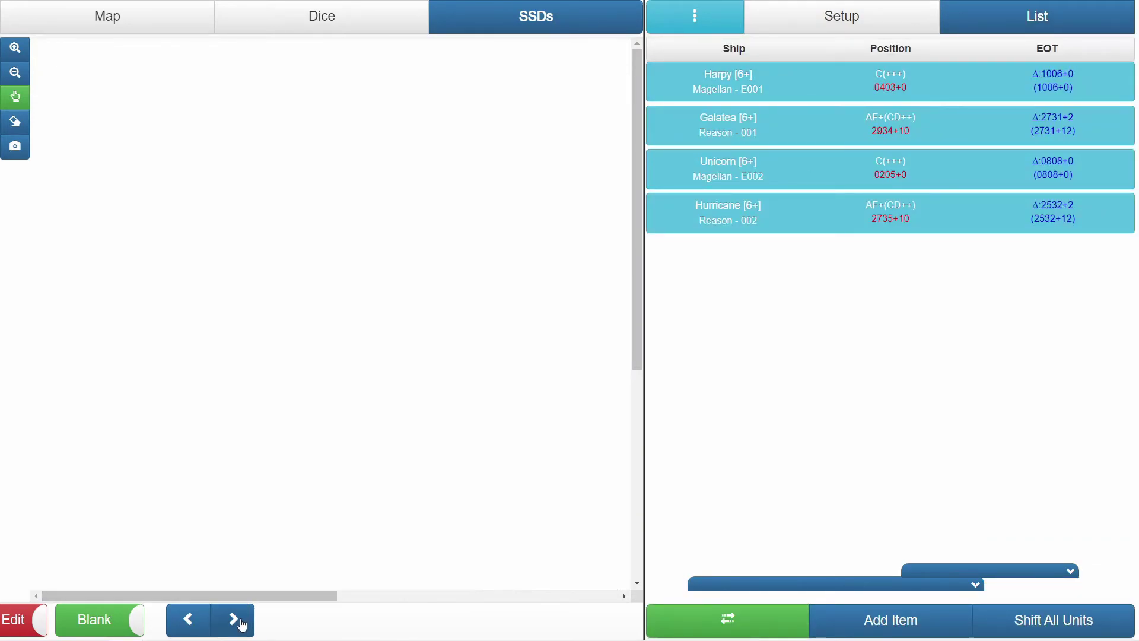
{"action": "left_click", "coordinate": [727, 162]}
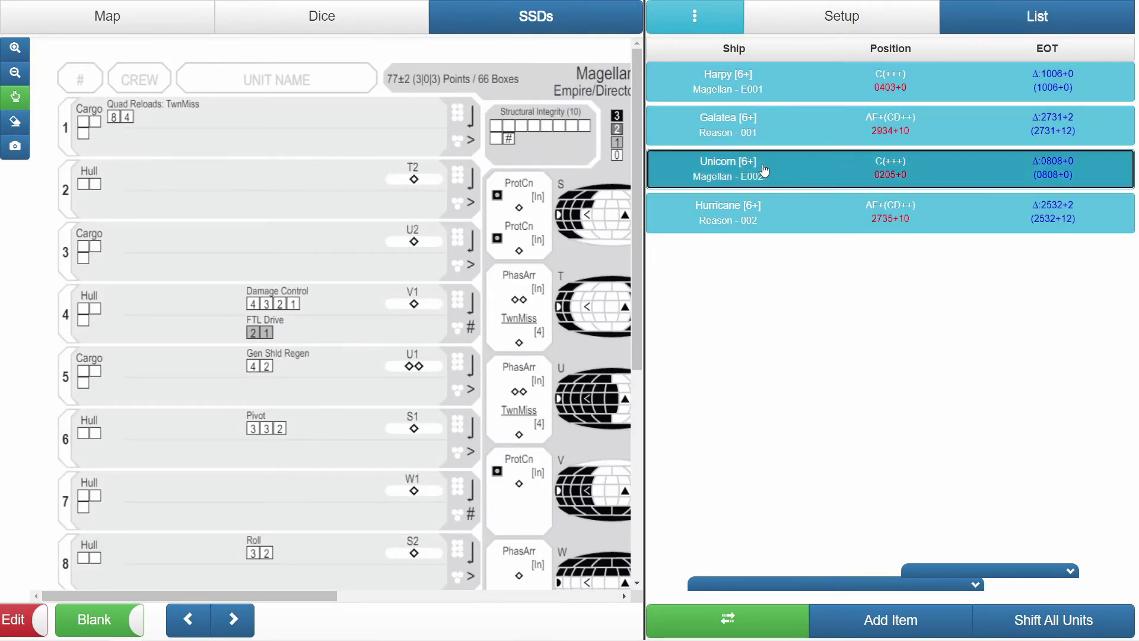
{"action": "left_click", "coordinate": [796, 323]}
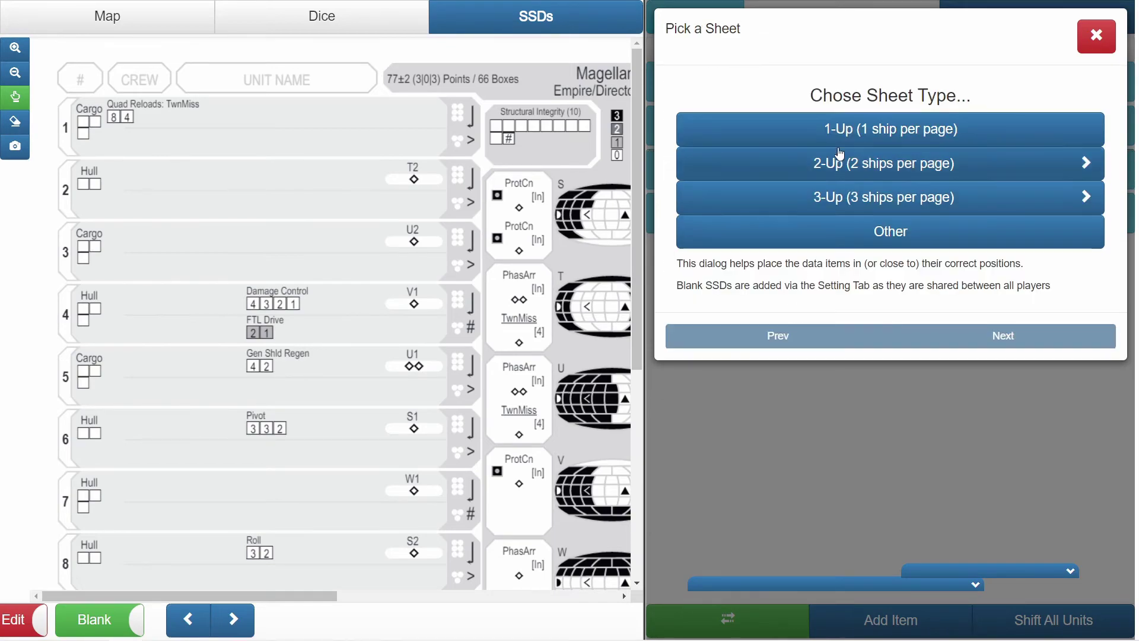
{"action": "left_click", "coordinate": [833, 161]}
{"action": "left_click", "coordinate": [830, 136]}
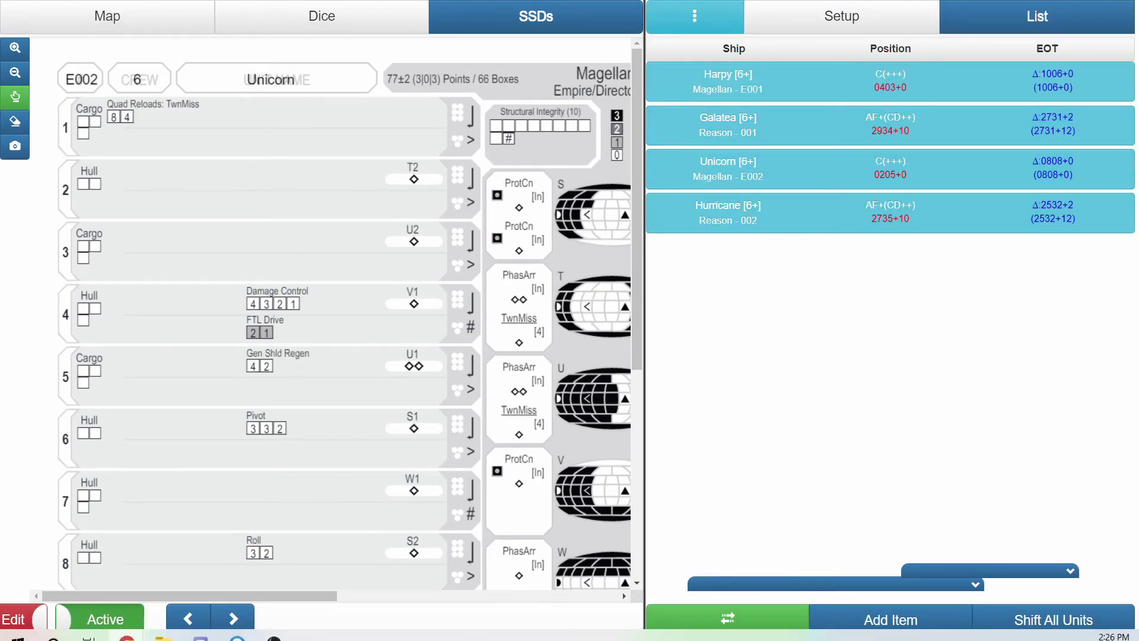
- Put the SSDs back in Play mode and return to the firing arcs view with Unicorn as the acting ship
{"action": "left_click", "coordinate": [24, 620]}
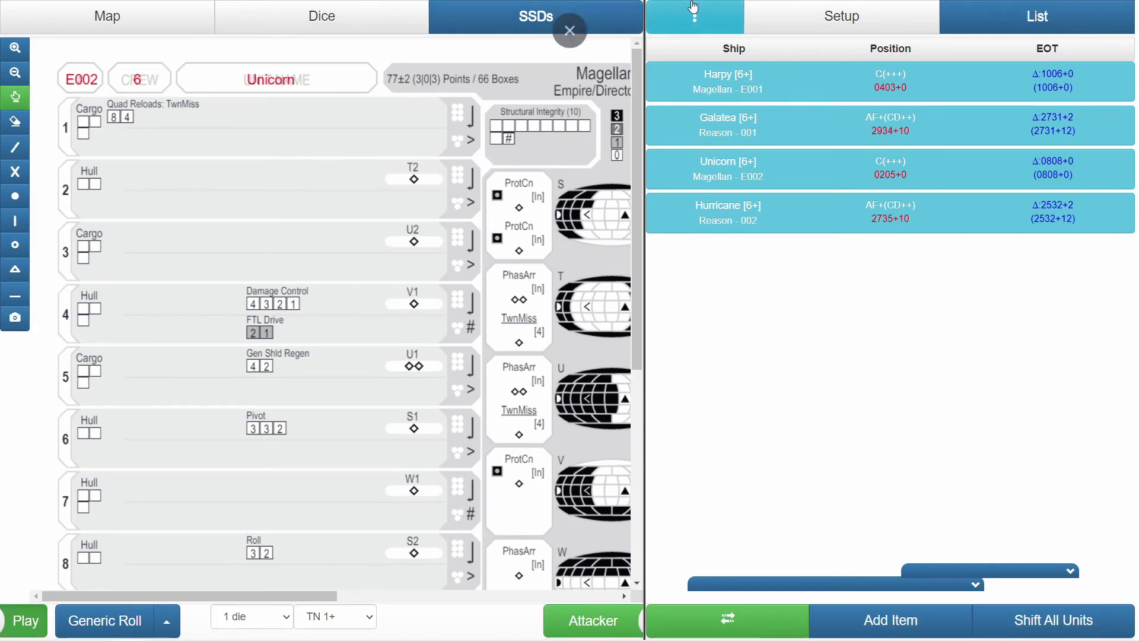
{"action": "left_click", "coordinate": [718, 18]}
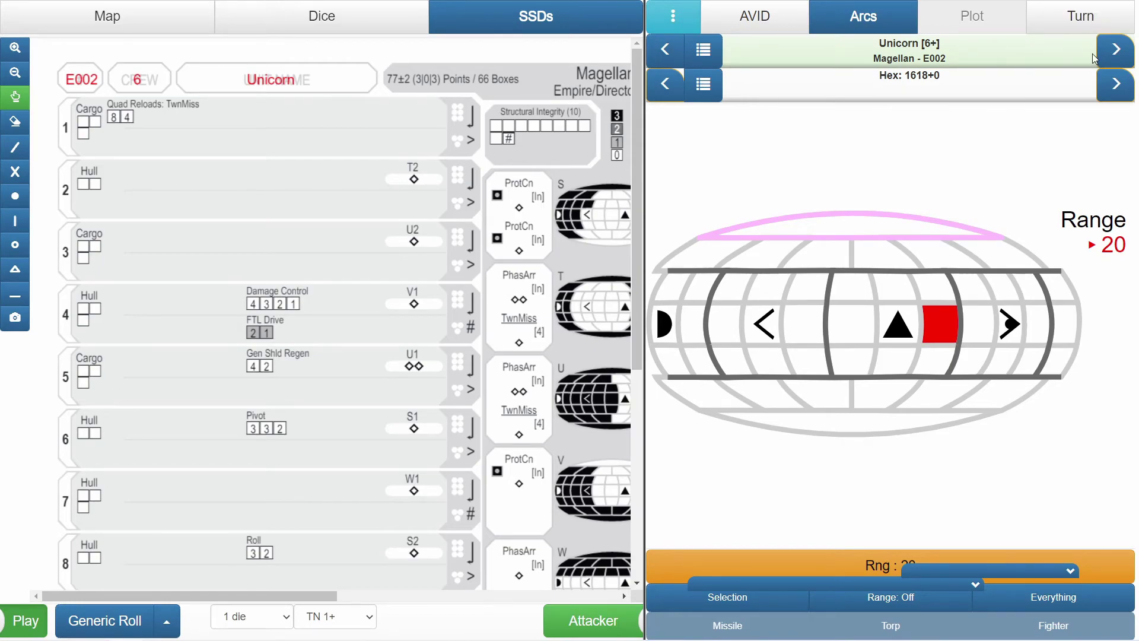
{"action": "left_click", "coordinate": [1097, 59]}
{"action": "left_click", "coordinate": [1097, 37]}
{"action": "left_click", "coordinate": [1074, 57]}
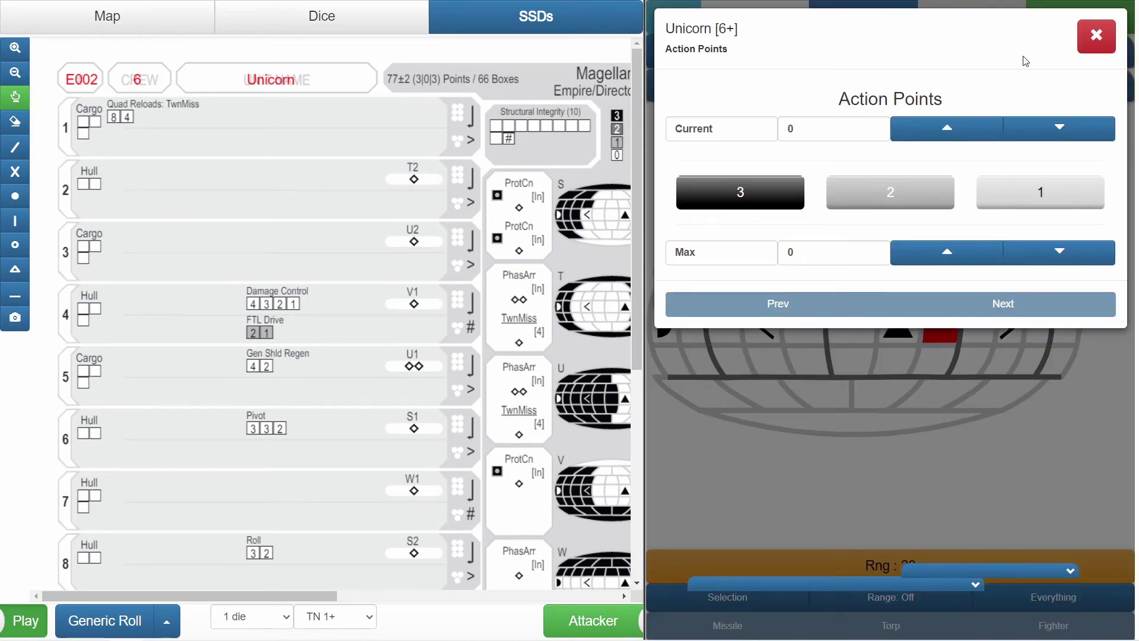
{"action": "left_click", "coordinate": [1097, 36]}
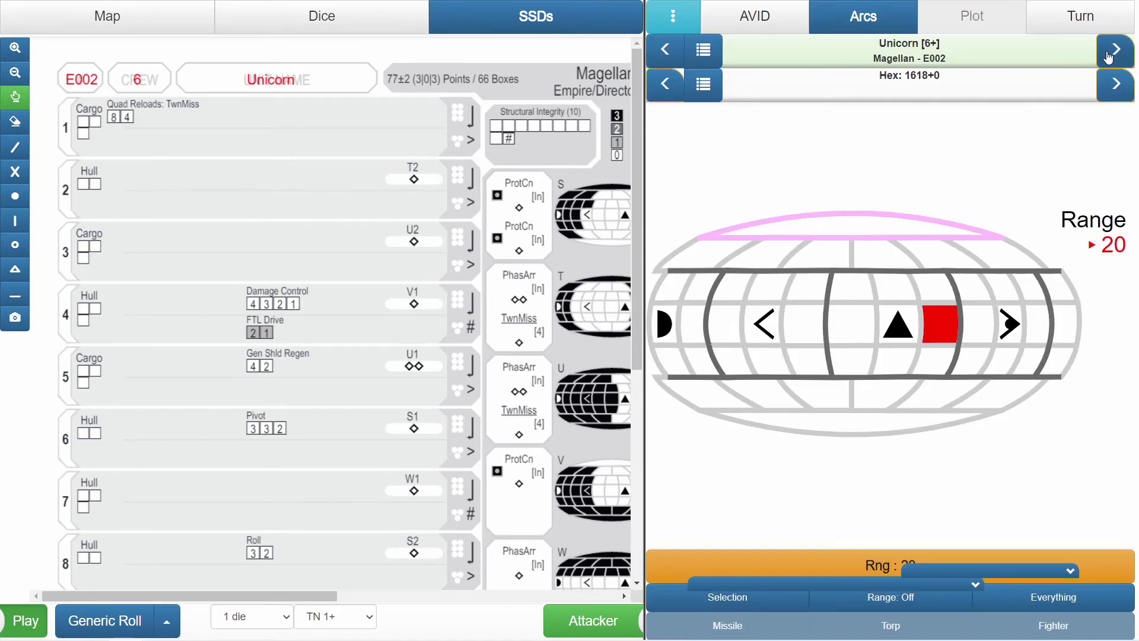
- Cycle repeatedly through the acting ships to verify the SSD sheets now match Unicorn and the other ships
{"action": "left_click", "coordinate": [1107, 56]}
{"action": "left_click", "coordinate": [1110, 55]}
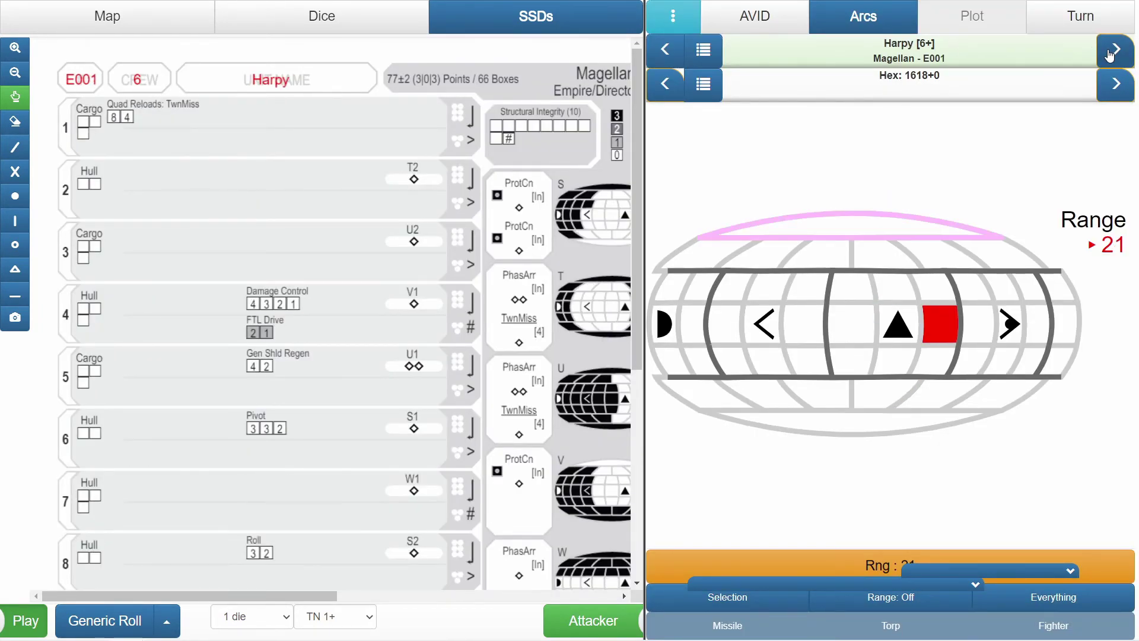
{"action": "left_click", "coordinate": [1110, 55]}
{"action": "left_click", "coordinate": [1111, 55]}
{"action": "left_click", "coordinate": [1111, 55]}
{"action": "left_click", "coordinate": [1112, 56]}
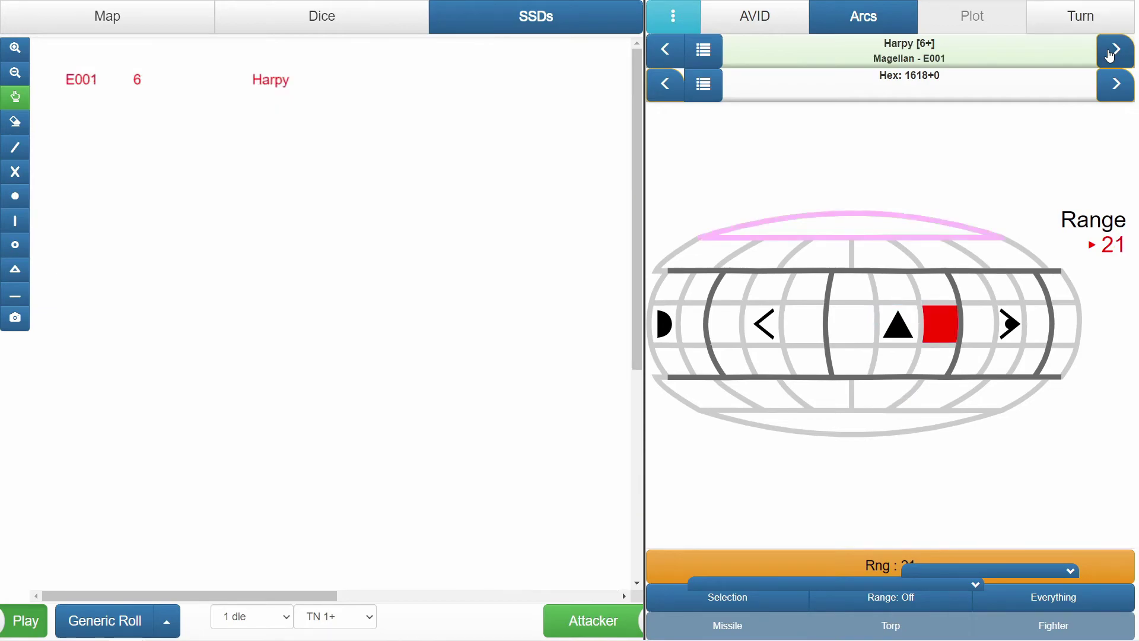
{"action": "left_click", "coordinate": [1111, 55]}
{"action": "left_click", "coordinate": [1111, 56]}
{"action": "left_click", "coordinate": [1111, 55]}
{"action": "left_click", "coordinate": [1111, 55]}
{"action": "left_click", "coordinate": [1110, 56]}
{"action": "left_click", "coordinate": [1110, 55]}
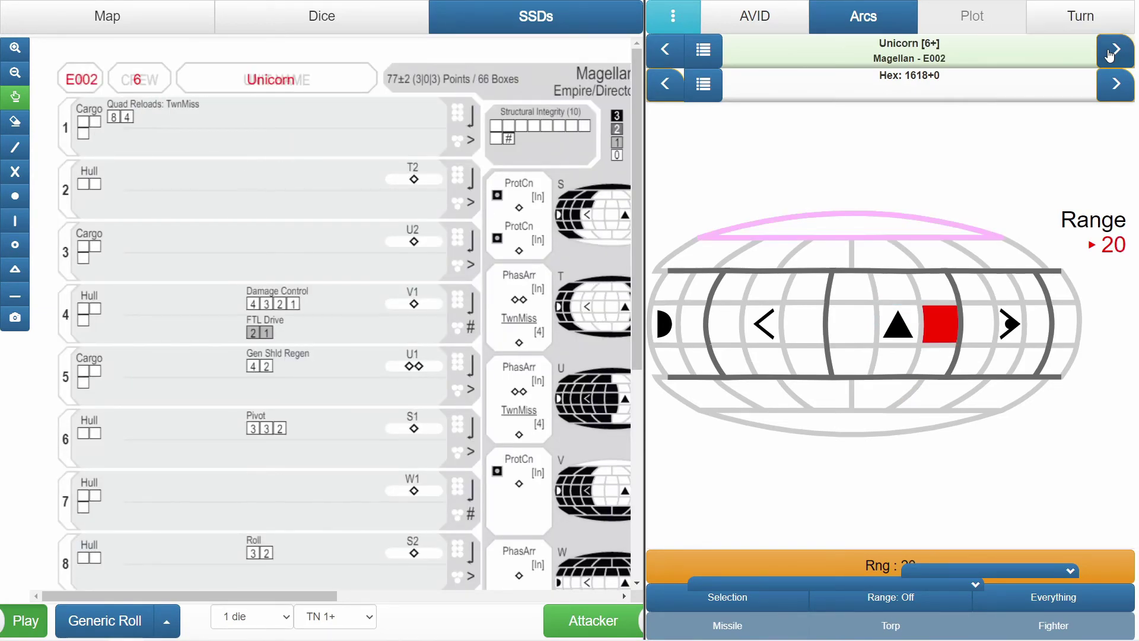
{"action": "left_click", "coordinate": [1110, 55]}
{"action": "left_click", "coordinate": [1111, 55]}
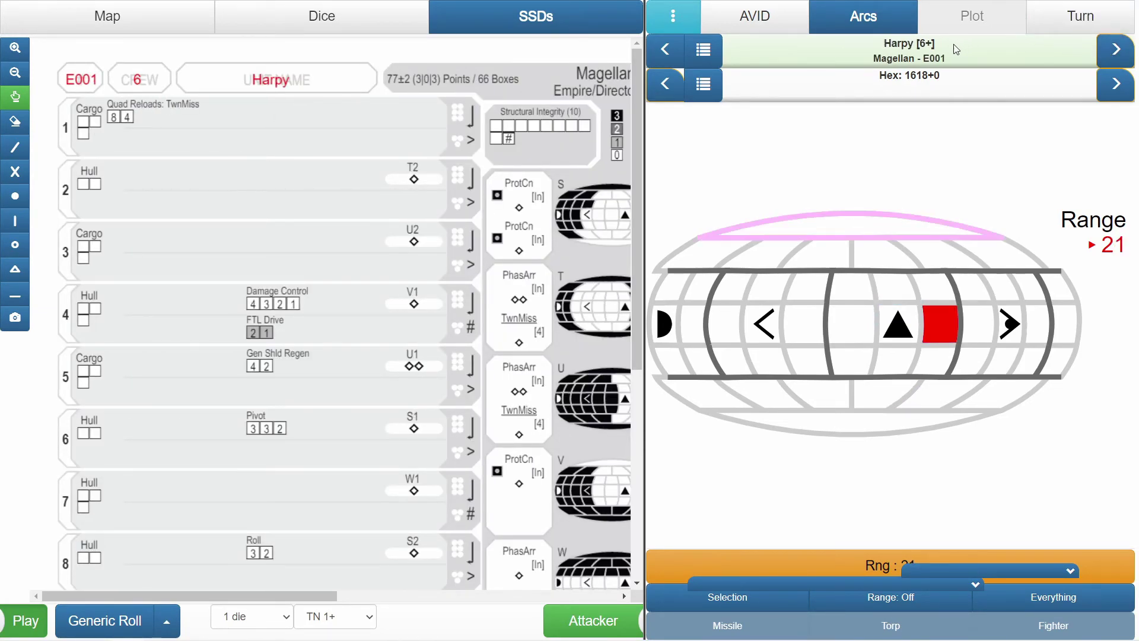
- Check Harpy's and Galatea's action points, and raise Unicorn's maximum and current action points to match
{"action": "left_click", "coordinate": [1081, 16]}
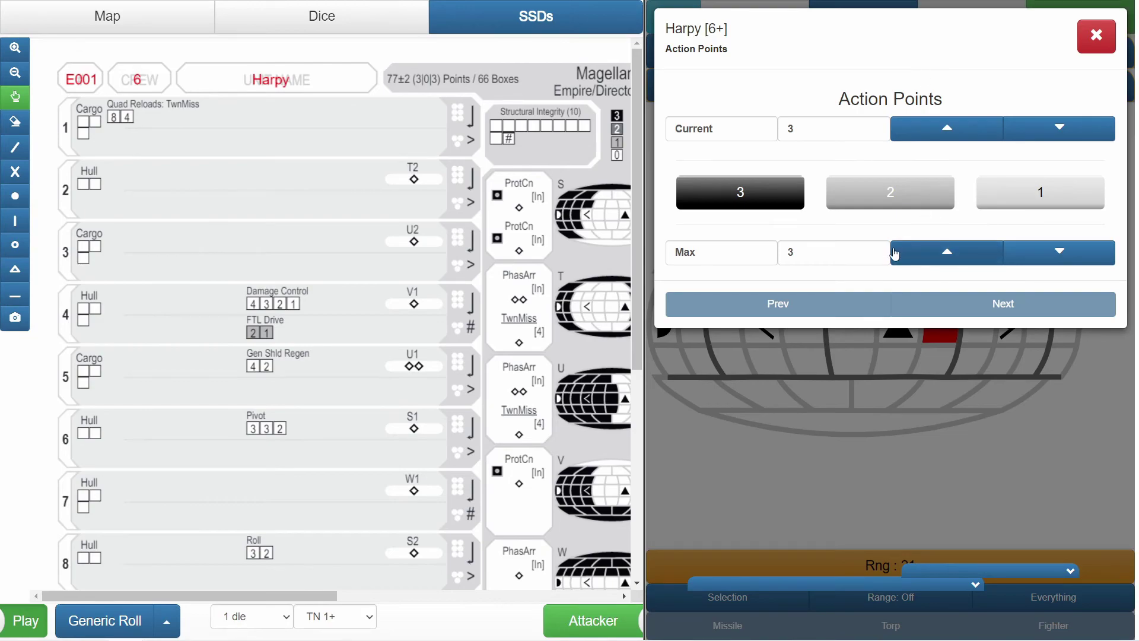
{"action": "left_click", "coordinate": [1097, 36]}
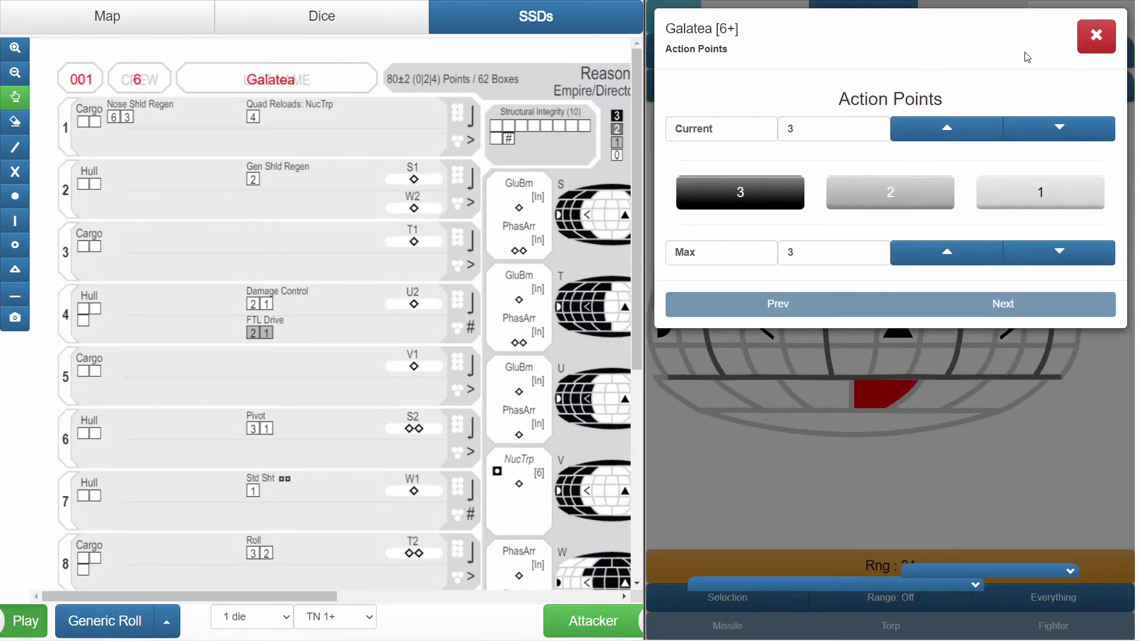
{"action": "left_click", "coordinate": [1087, 45]}
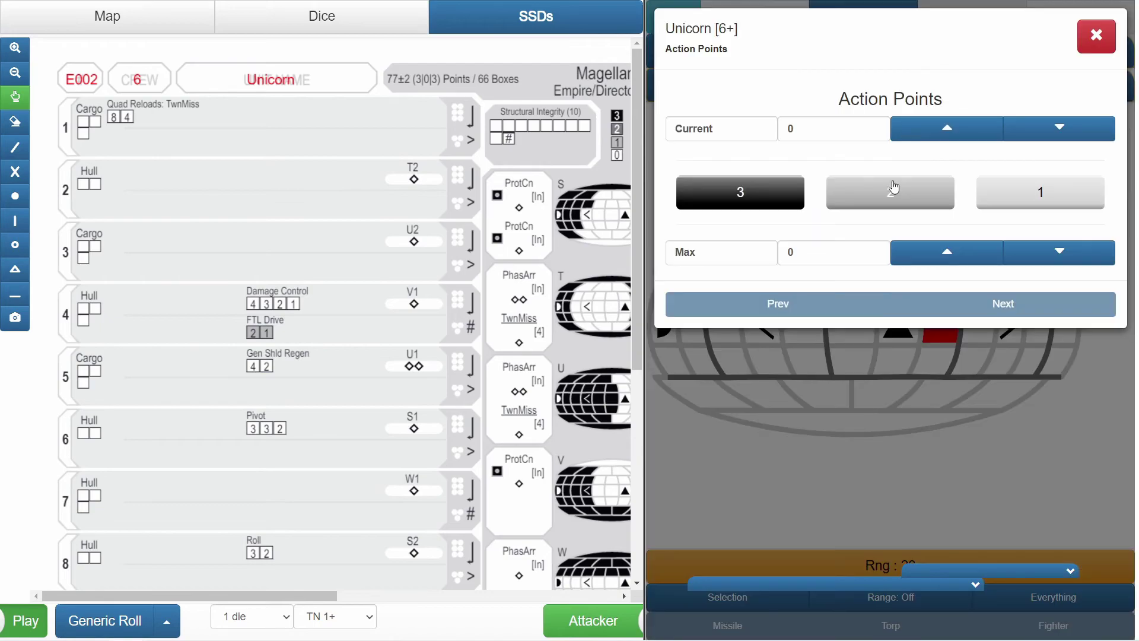
{"action": "left_click", "coordinate": [917, 261]}
{"action": "left_click", "coordinate": [956, 130]}
{"action": "left_click", "coordinate": [1099, 42]}
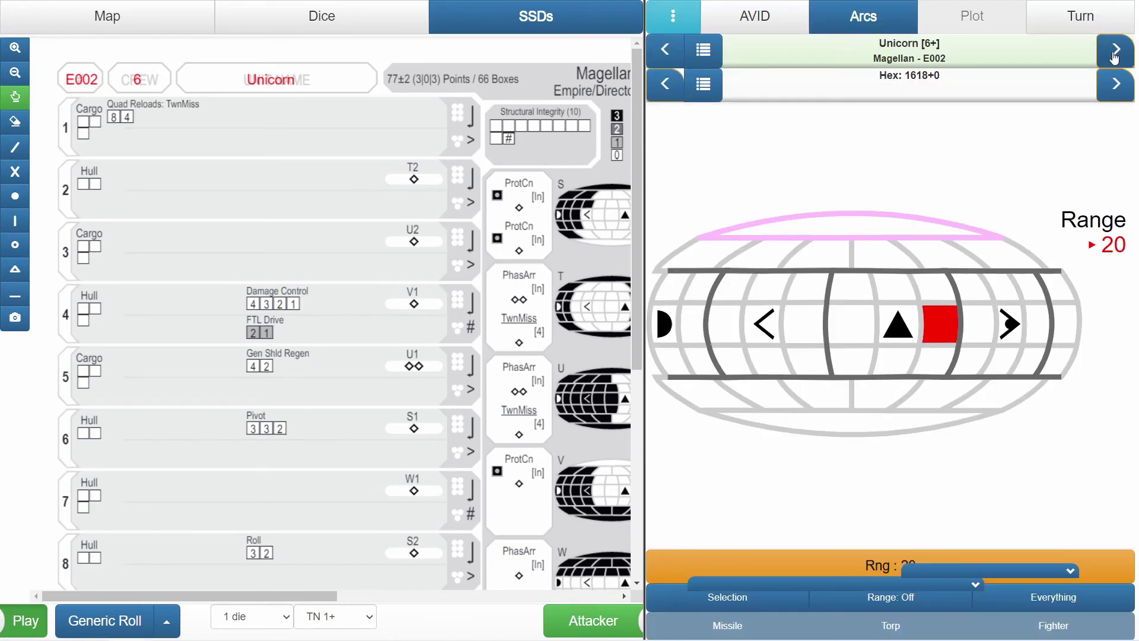
- Make Hurricane the acting ship and raise its maximum and current action points to match the other ships
{"action": "left_click", "coordinate": [1114, 52]}
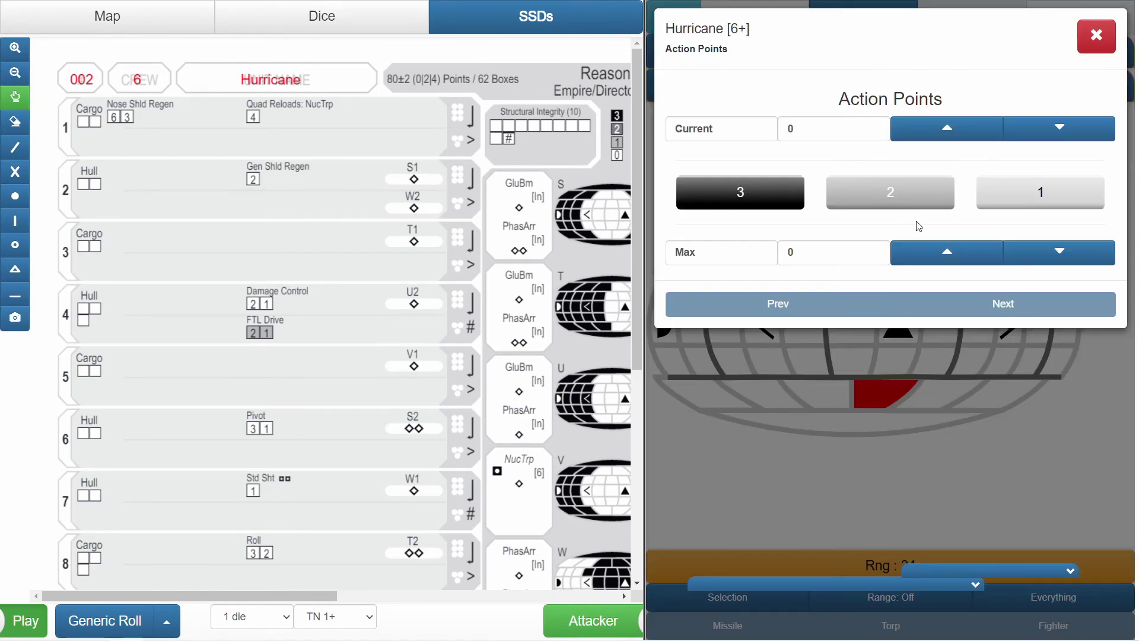
{"action": "left_click", "coordinate": [914, 252]}
{"action": "left_click", "coordinate": [948, 126]}
{"action": "double_click", "coordinate": [947, 127]}
{"action": "left_click", "coordinate": [1096, 36]}
- Cycle the acting ship through the whole fleet and back to Harpy to review their sheets and arcs
{"action": "left_click", "coordinate": [1113, 52]}
{"action": "left_click", "coordinate": [1112, 52]}
{"action": "left_click", "coordinate": [1112, 53]}
{"action": "left_click", "coordinate": [1112, 53]}
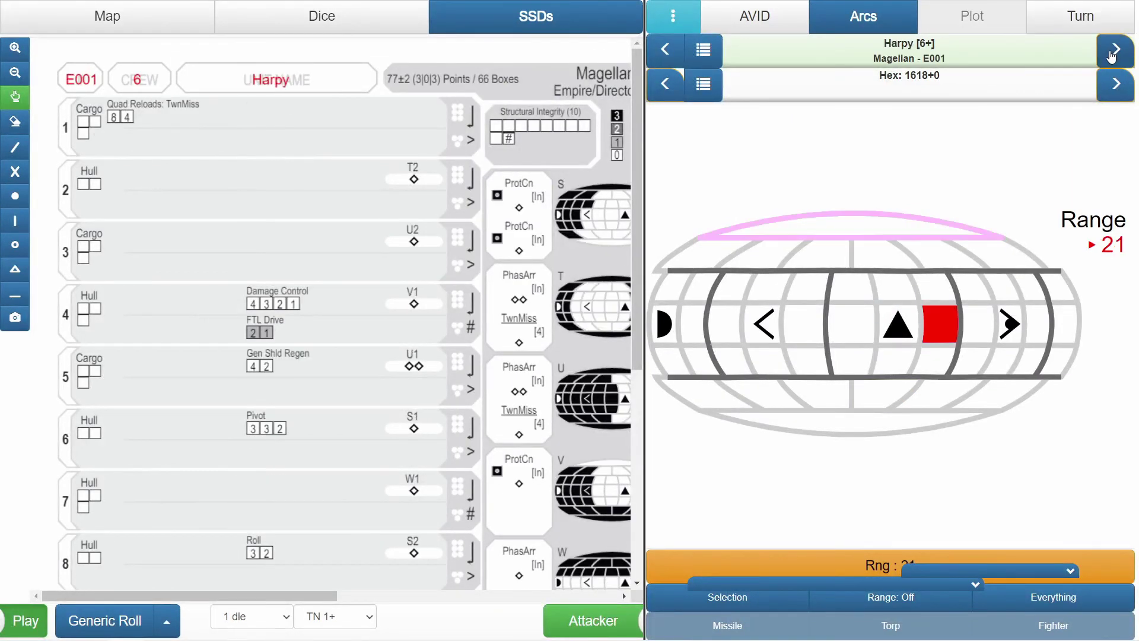
{"action": "left_click", "coordinate": [1112, 52]}
{"action": "left_click", "coordinate": [1112, 52]}
{"action": "left_click", "coordinate": [1112, 52]}
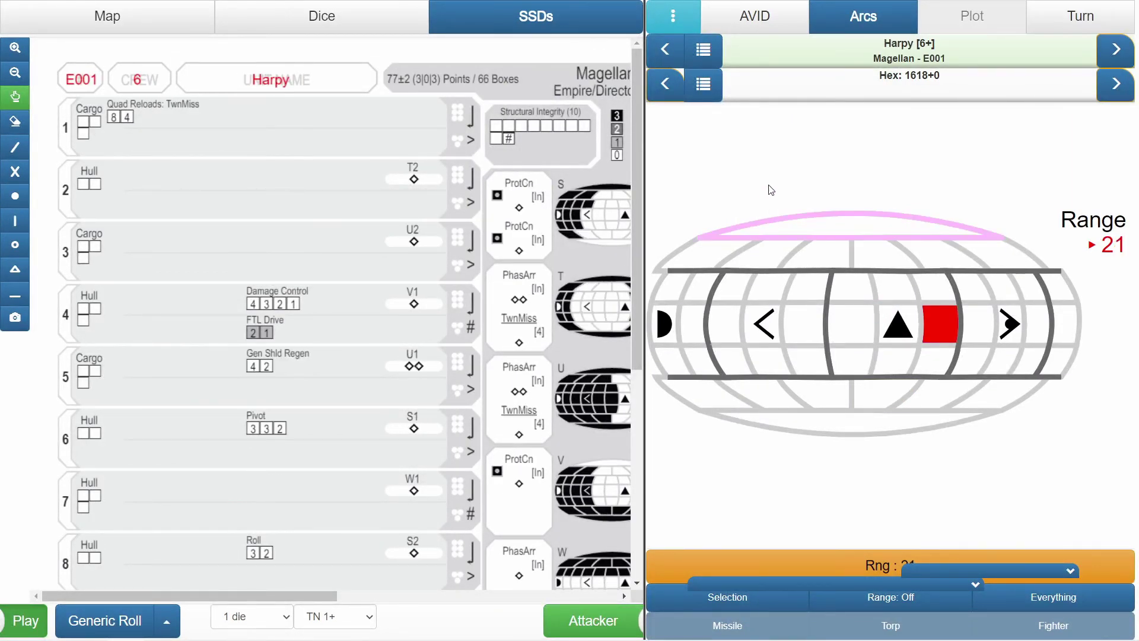
- Show the ship list and set Harpy's ownership to Not Owned by Me
{"action": "left_click", "coordinate": [703, 57]}
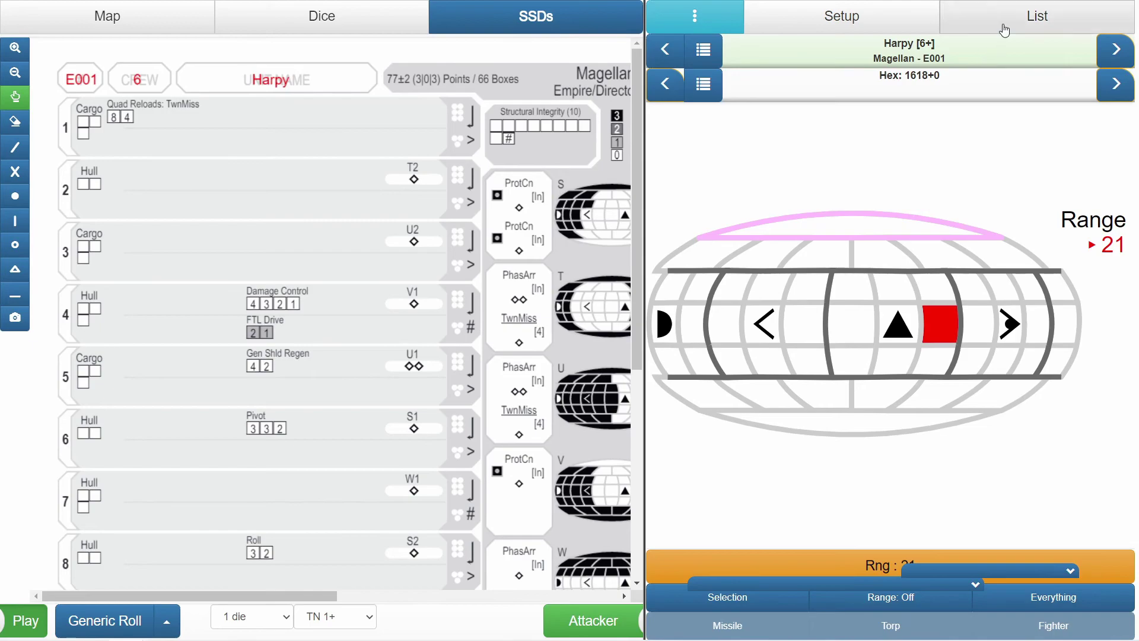
{"action": "left_click", "coordinate": [985, 24]}
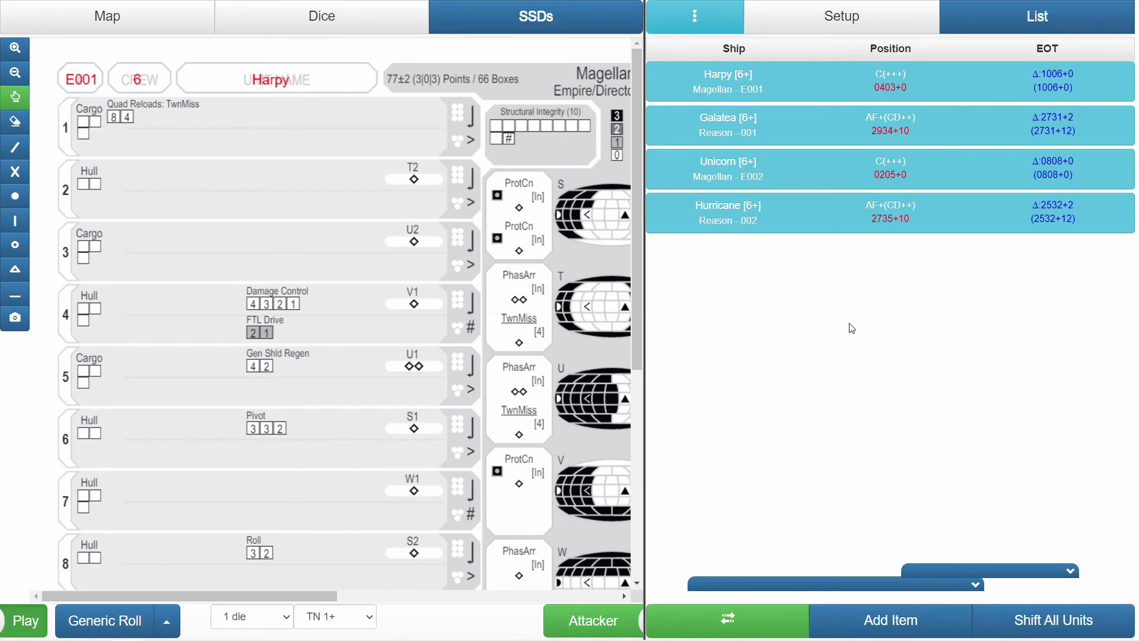
{"action": "left_click", "coordinate": [769, 98]}
{"action": "left_click", "coordinate": [834, 105]}
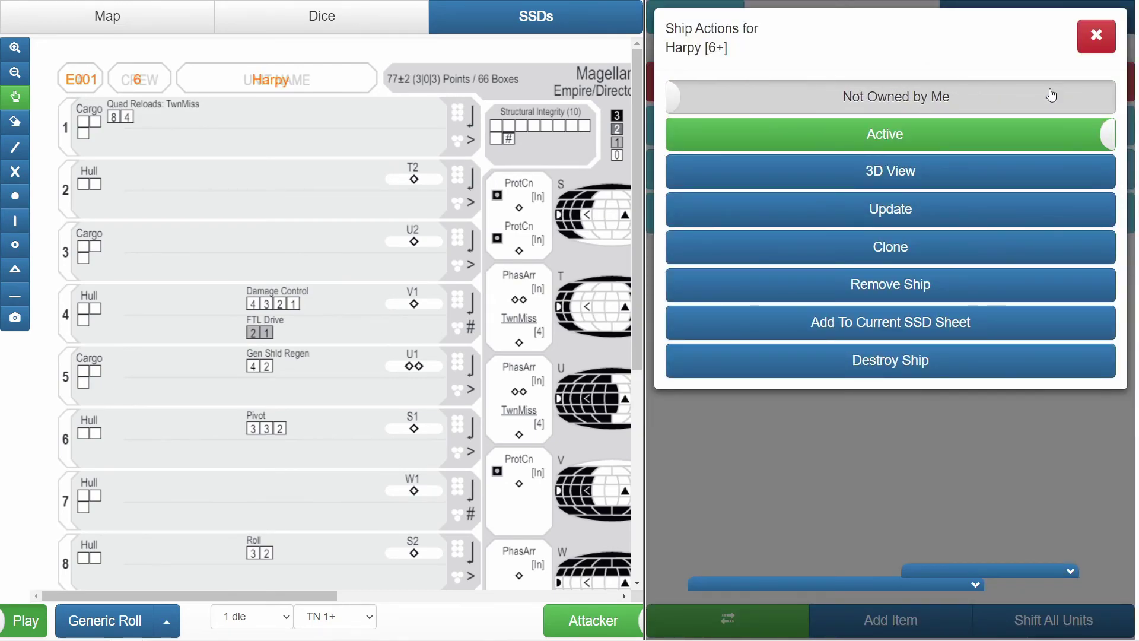
{"action": "left_click", "coordinate": [1081, 52]}
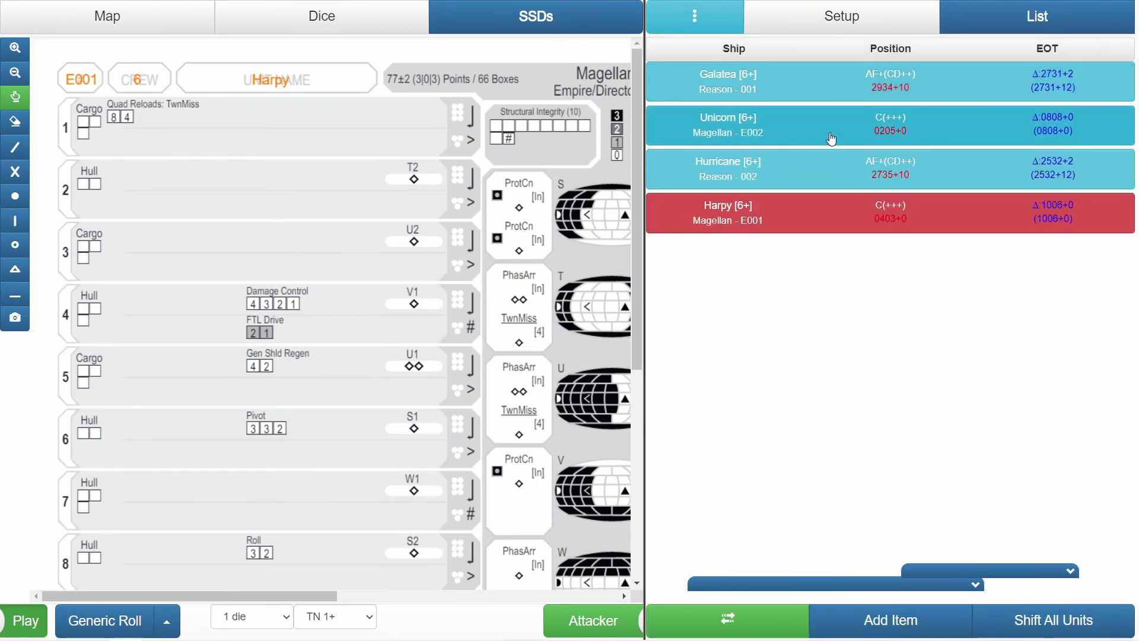
- Set Unicorn's ownership to Not Owned by Me from its ship actions
{"action": "left_click", "coordinate": [831, 139]}
{"action": "left_click", "coordinate": [830, 95]}
{"action": "left_click", "coordinate": [1097, 34]}
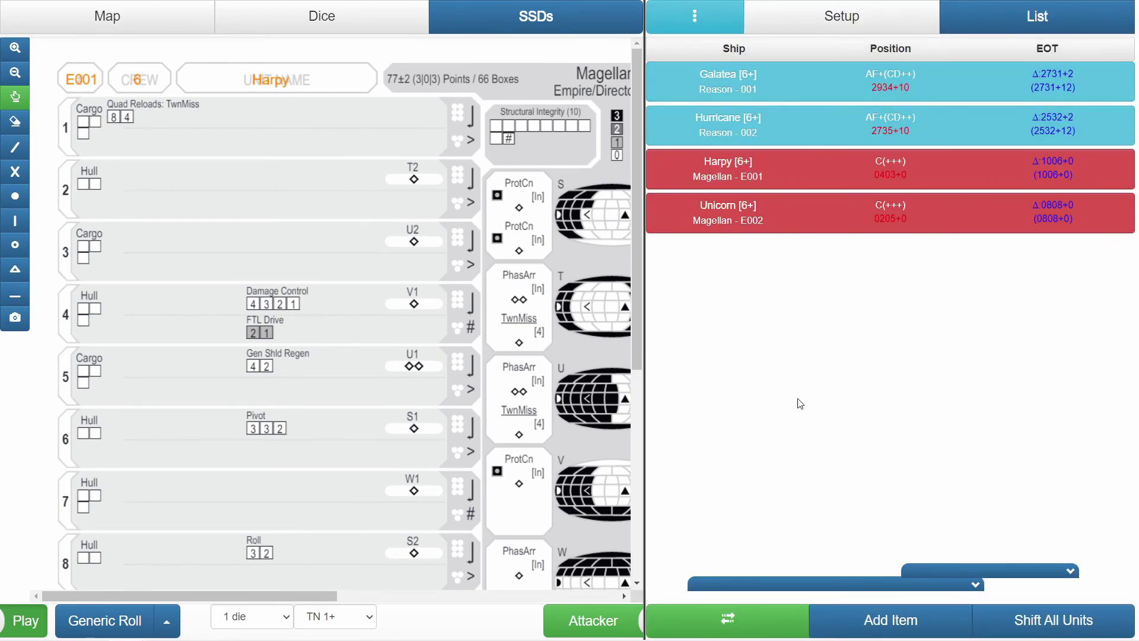
- Sync the ship changes and inspect both fleets on the 3D map
{"action": "left_click", "coordinate": [703, 610]}
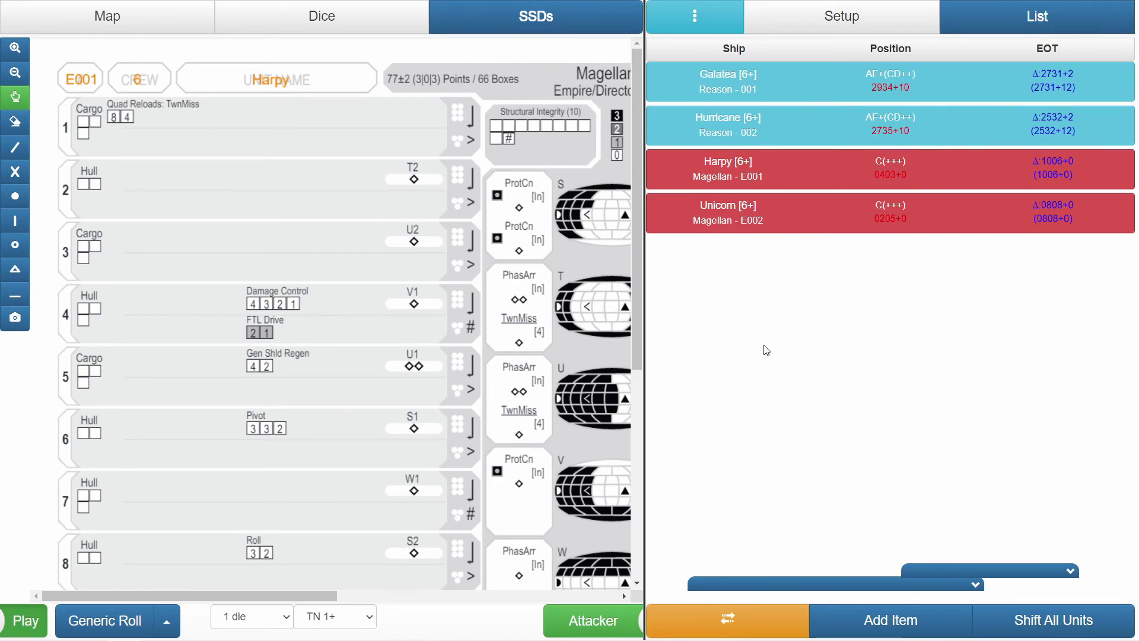
{"action": "left_click", "coordinate": [167, 22]}
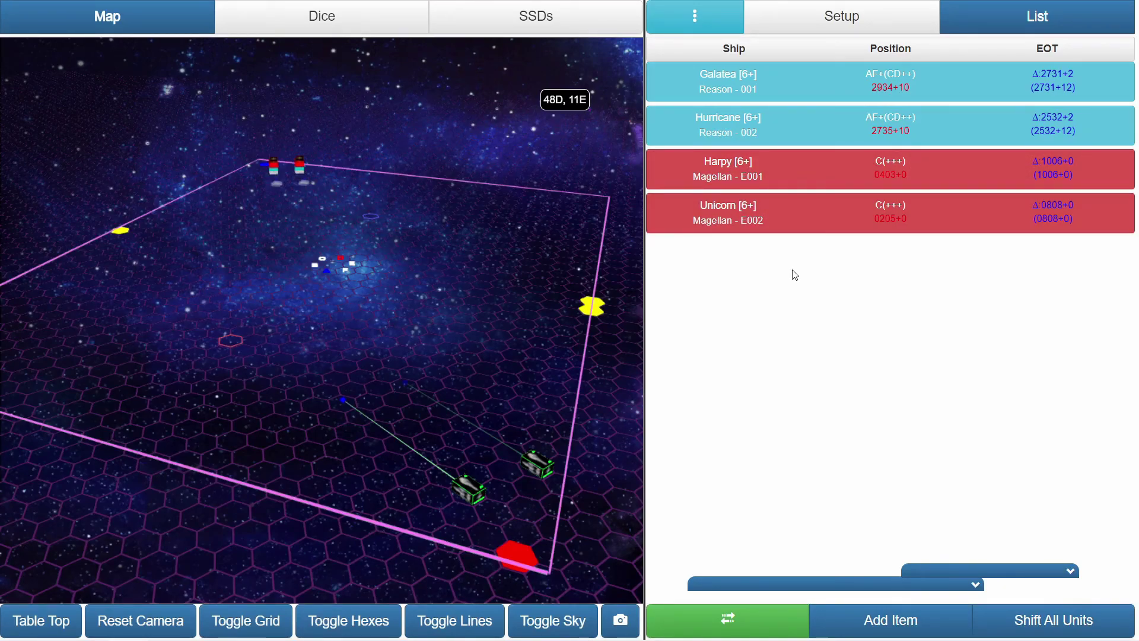
{"action": "left_click_drag", "start_coordinate": [201, 375], "coordinate": [365, 361]}
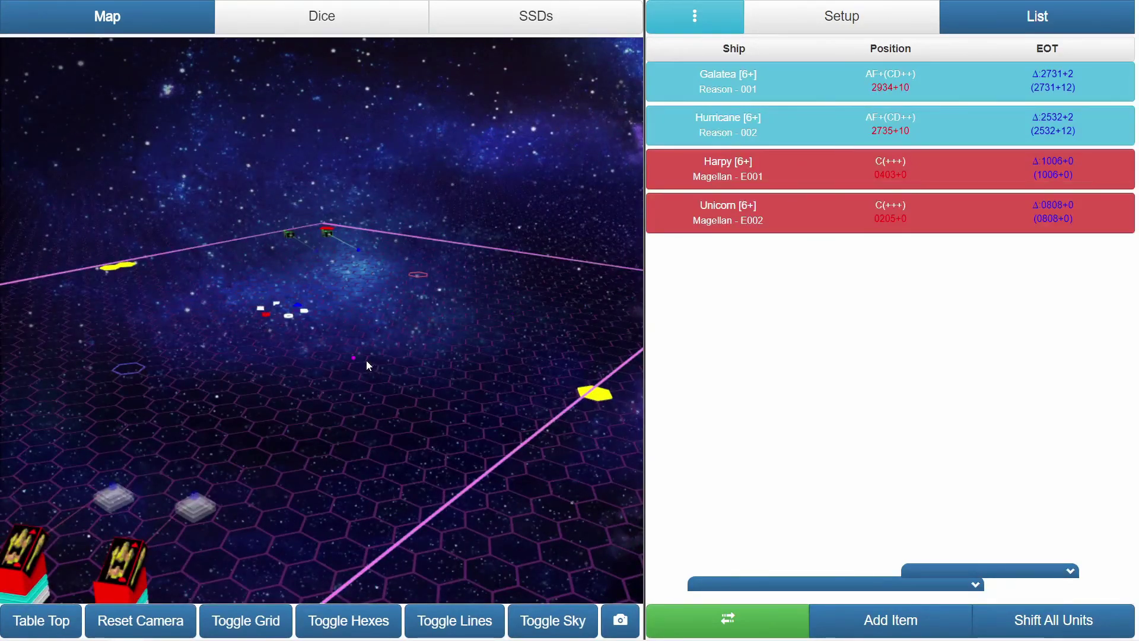
{"action": "left_click_drag", "start_coordinate": [251, 435], "coordinate": [277, 430]}
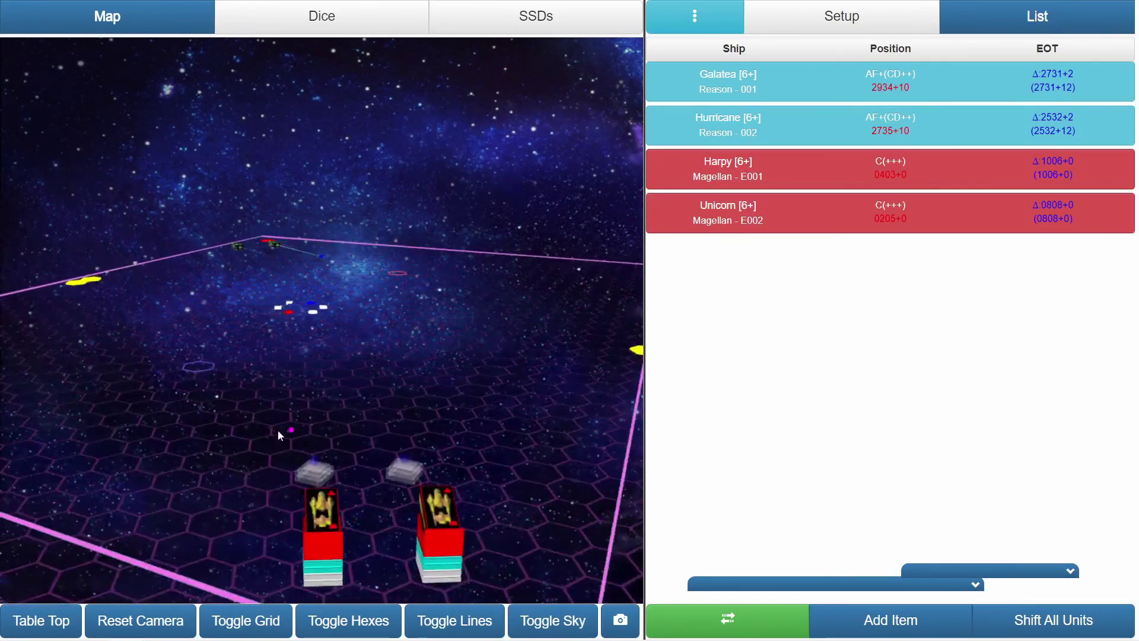